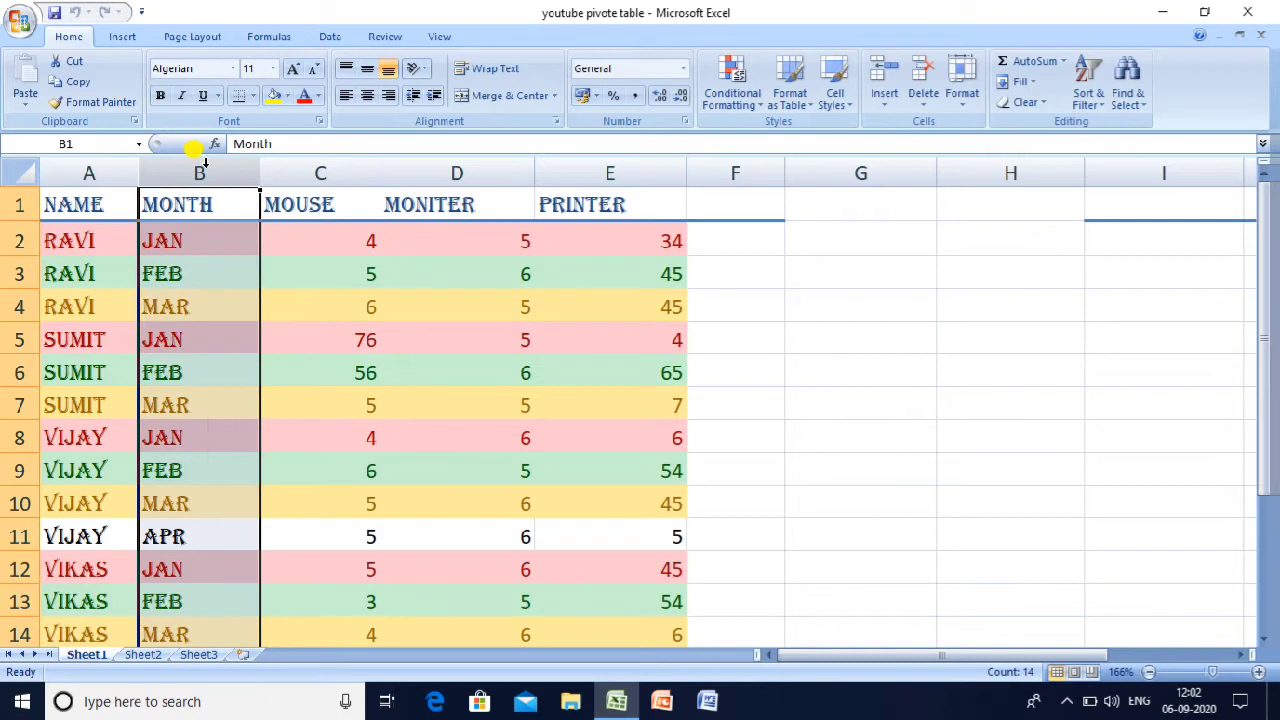
# Examine the Month, Mouse, Moniter and Printer columns and the data rows of the sales table on Sheet1.
pyautogui.click(284, 172)
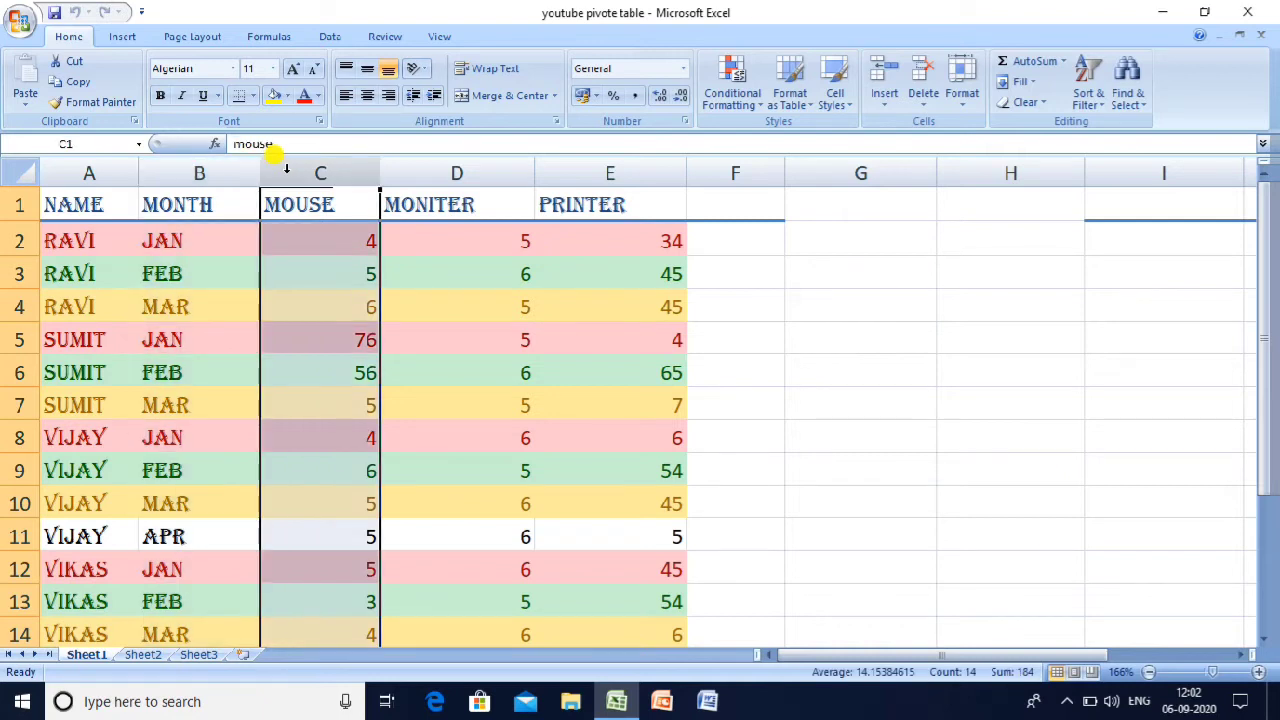
pyautogui.click(411, 163)
pyautogui.click(586, 166)
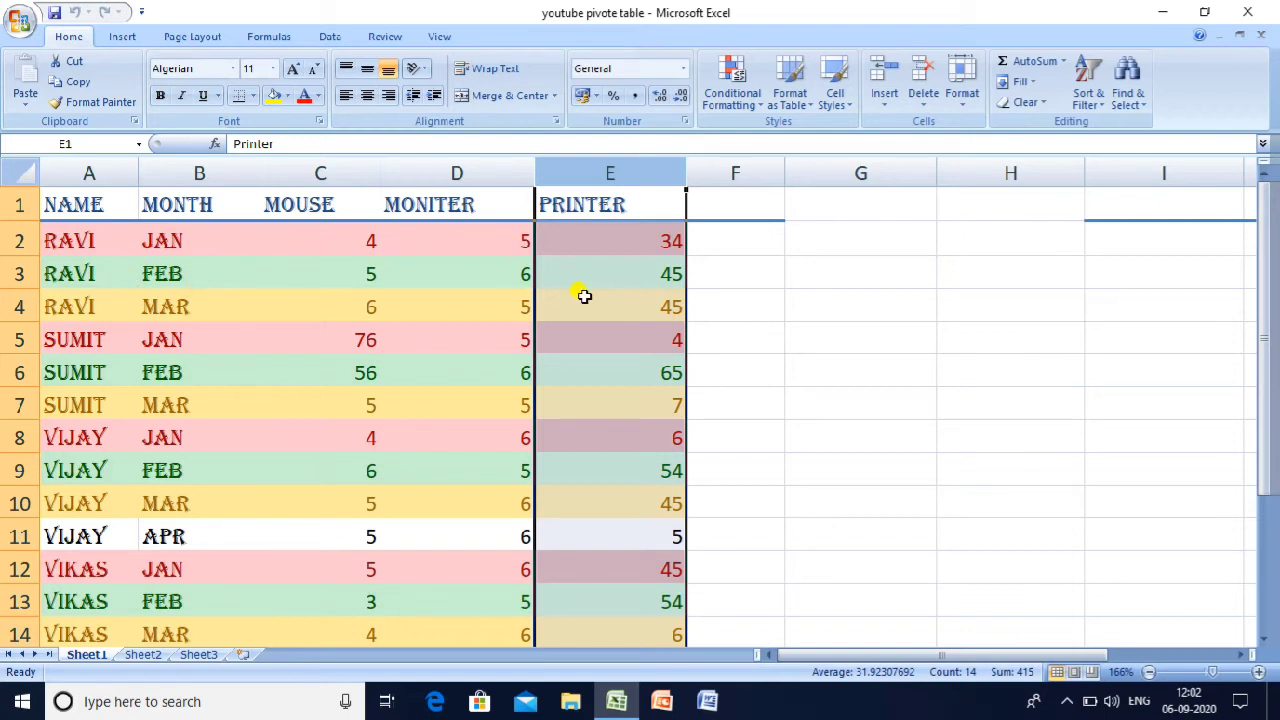
pyautogui.moveTo(425, 300); pyautogui.dragTo(357, 315)
pyautogui.hotkey('ctrl', 'Down')
pyautogui.click(352, 310)
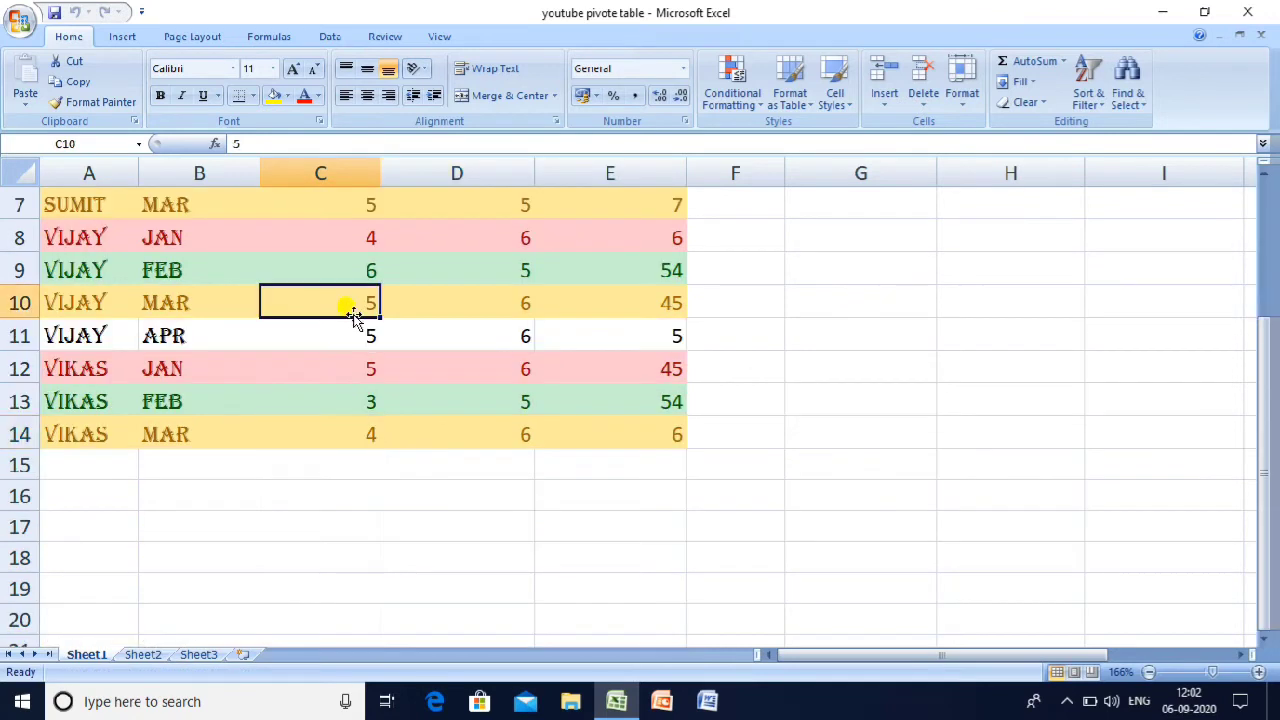
pyautogui.press('Up')
pyautogui.press('Up')
pyautogui.press('Up')
pyautogui.press('Up')
pyautogui.press('Up')
pyautogui.press('Up')
pyautogui.press('Up')
pyautogui.press('Up')
pyautogui.press('Up')
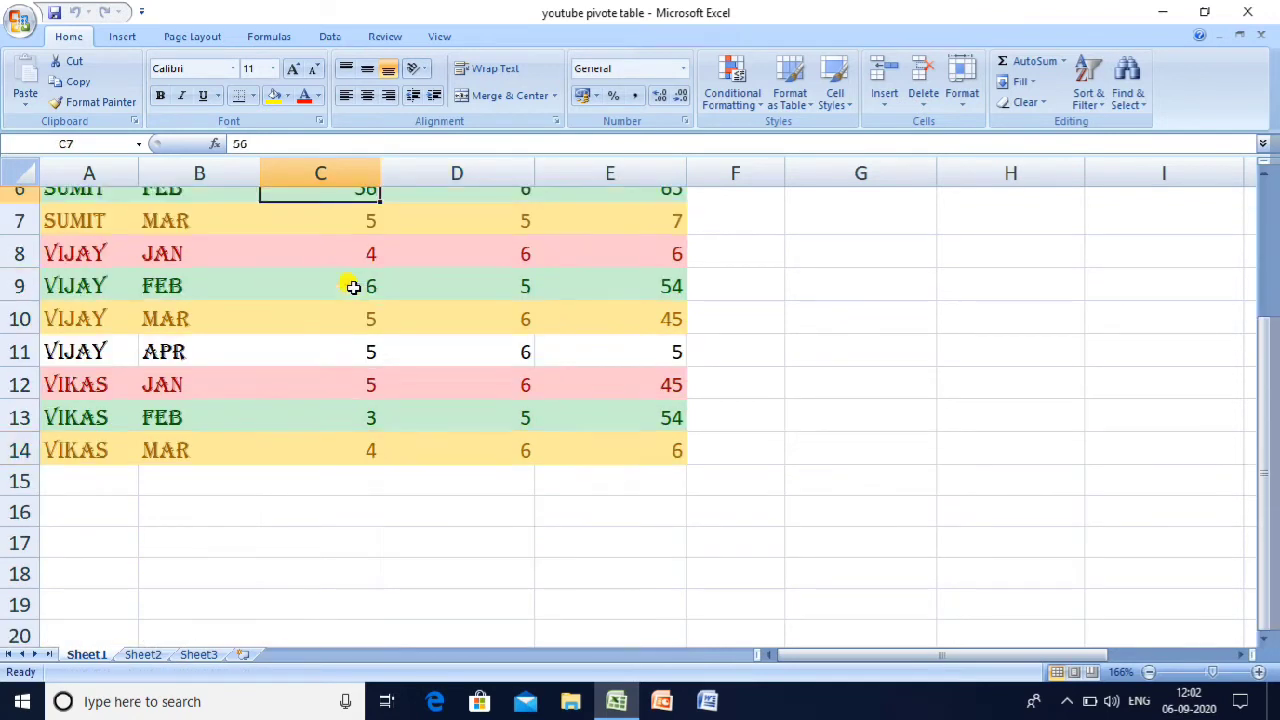
pyautogui.press('Down')
pyautogui.press('Down')
pyautogui.press('Down')
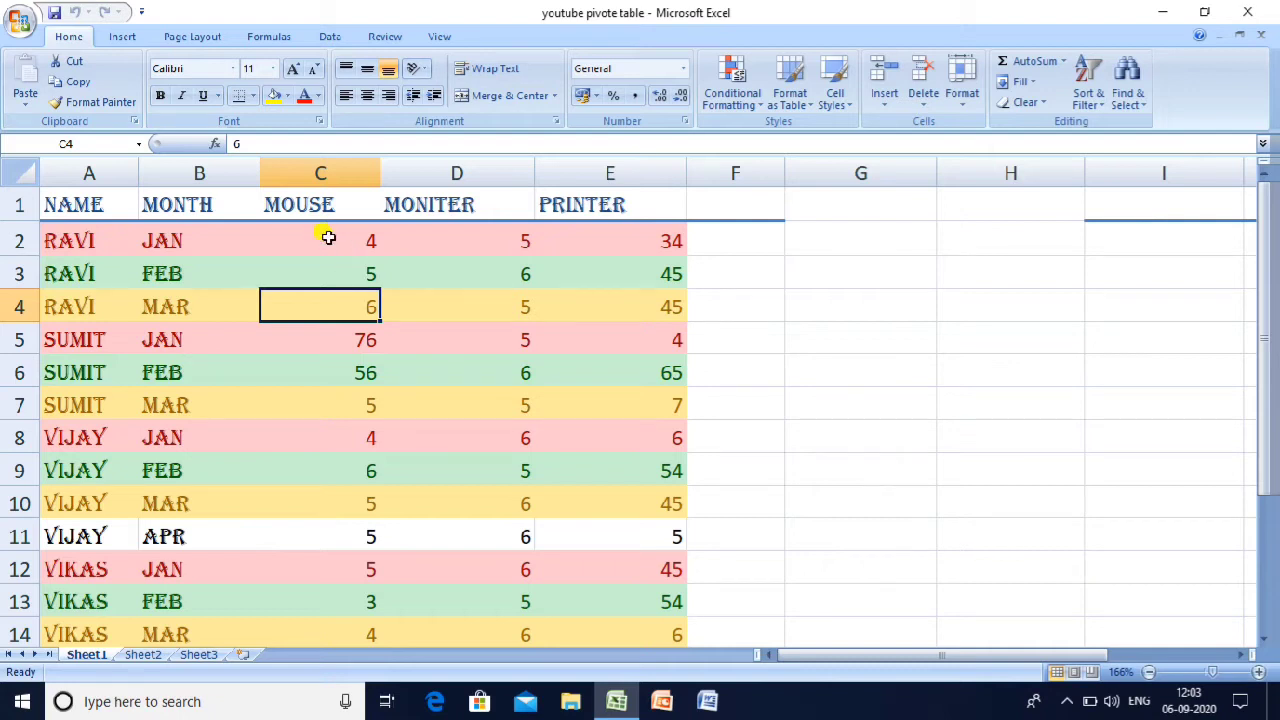
pyautogui.click(238, 266)
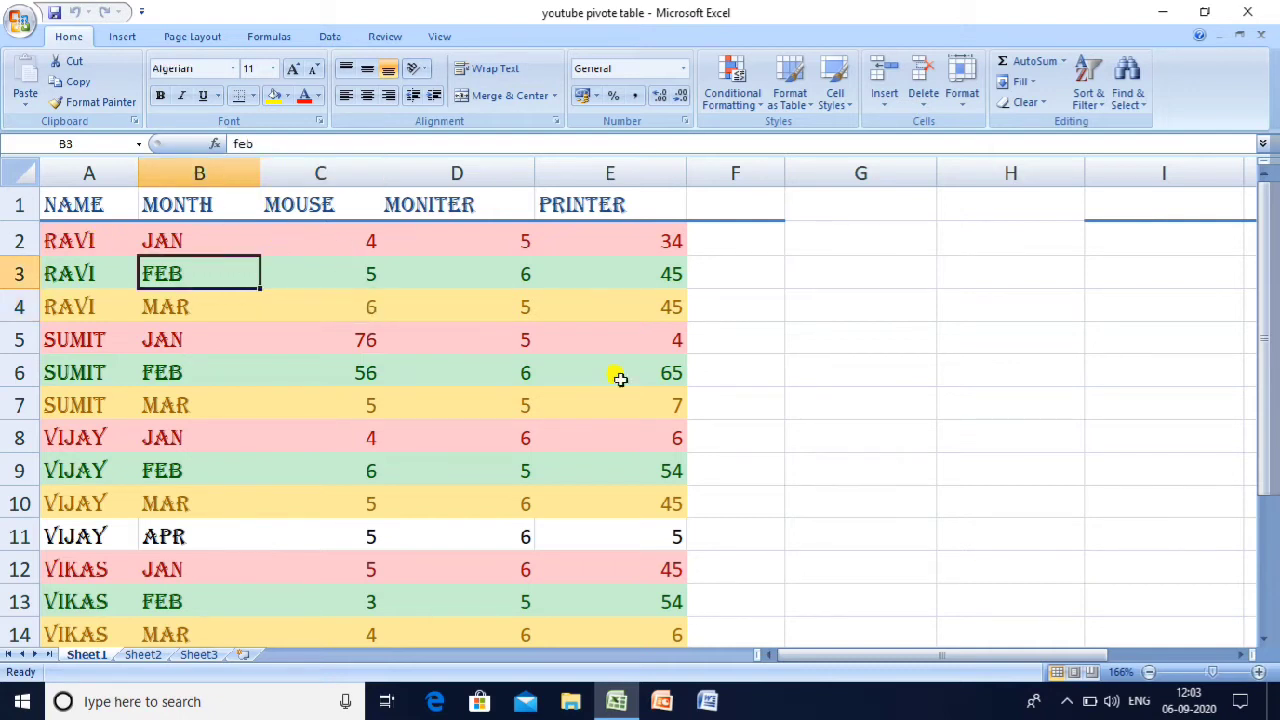
pyautogui.click(82, 241)
pyautogui.press('Down')
pyautogui.press('Down')
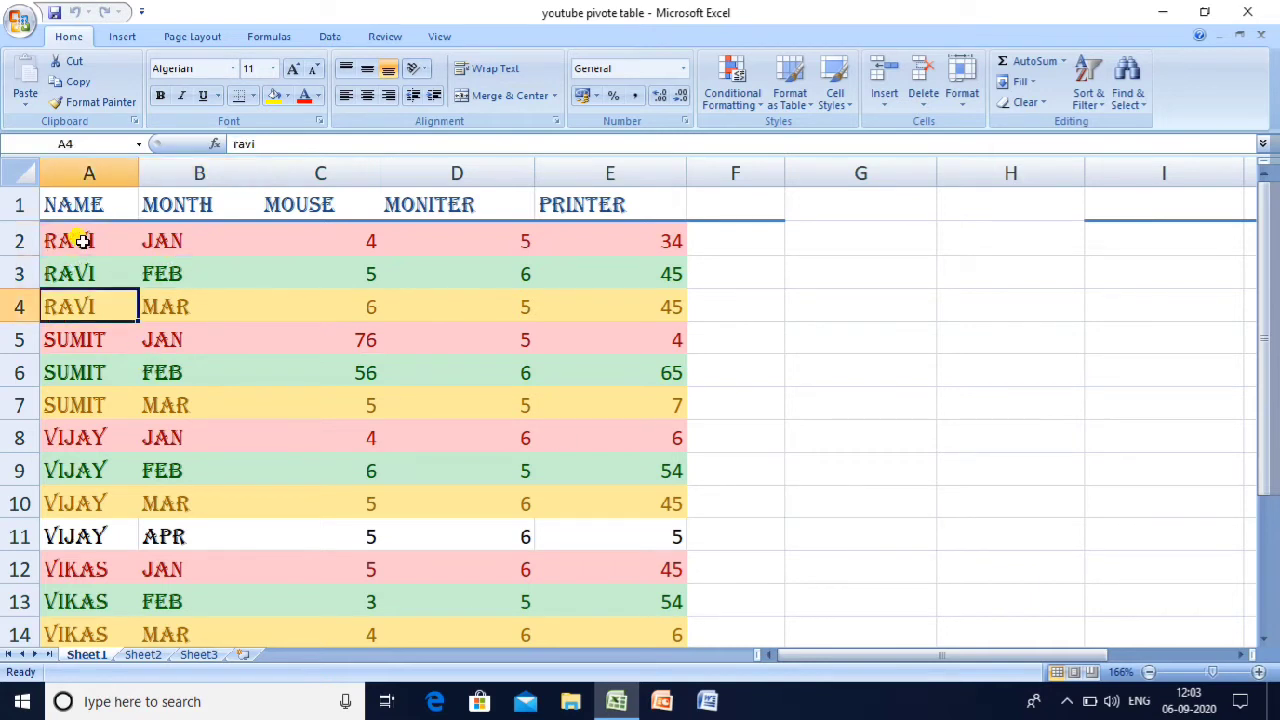
# Sort the sales table by the Month column from A to Z.
pyautogui.click(148, 243)
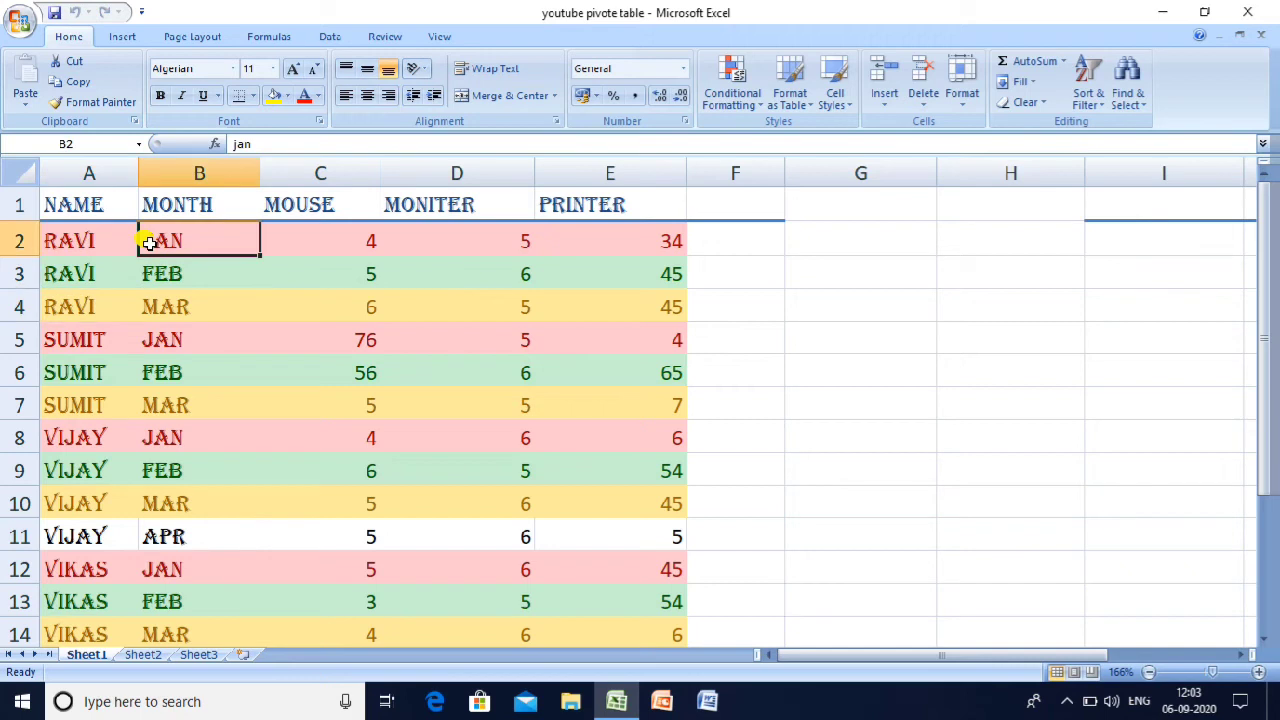
pyautogui.click(1088, 98)
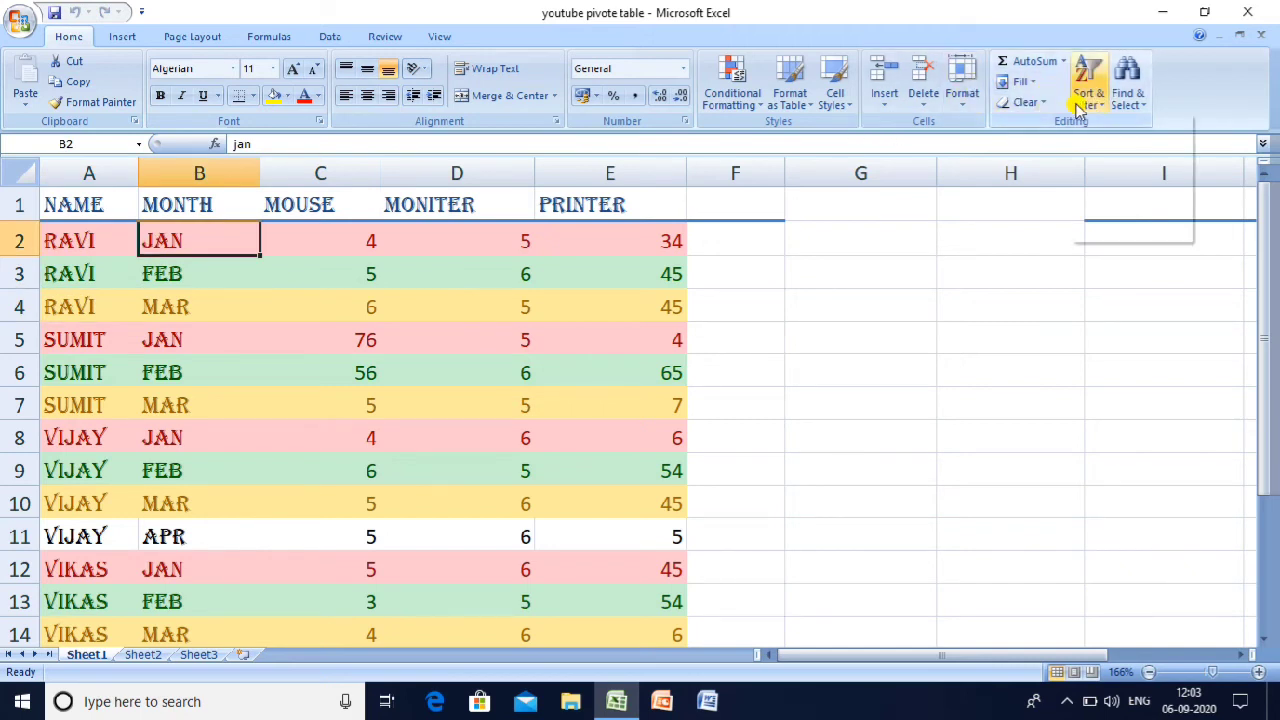
pyautogui.click(1103, 124)
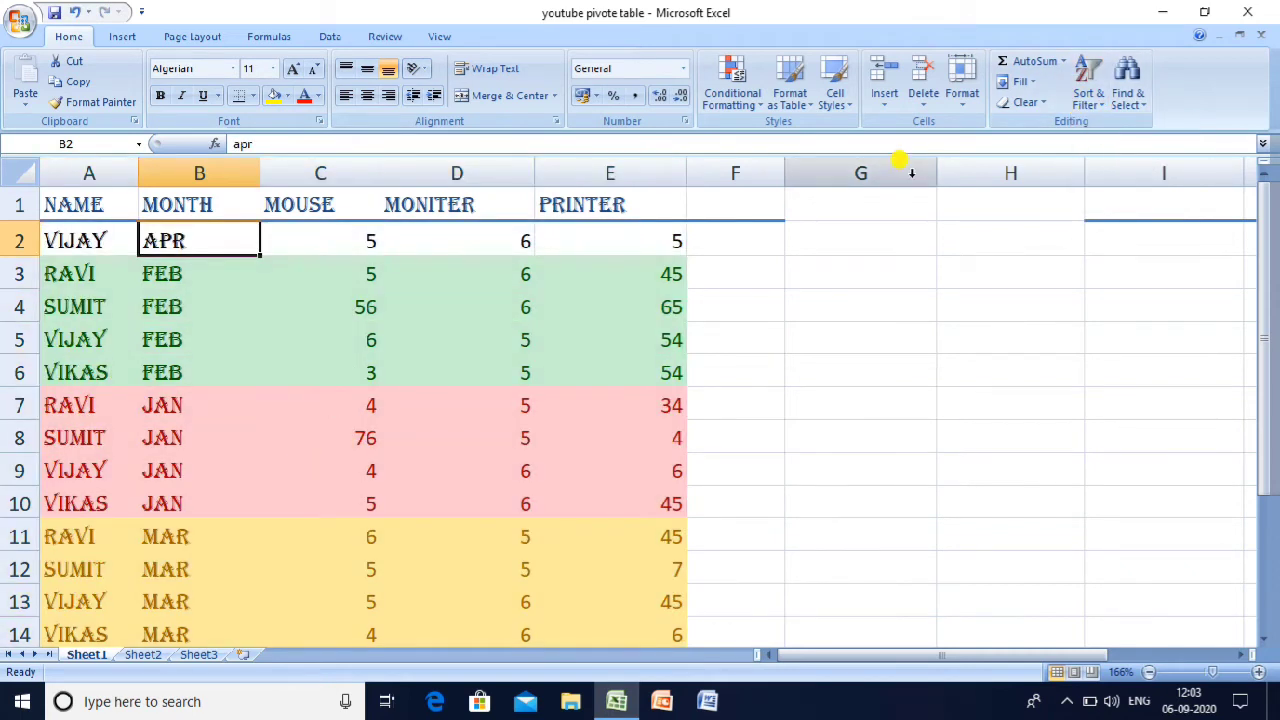
# Sort the sales table by the Name column from A to Z.
pyautogui.click(105, 280)
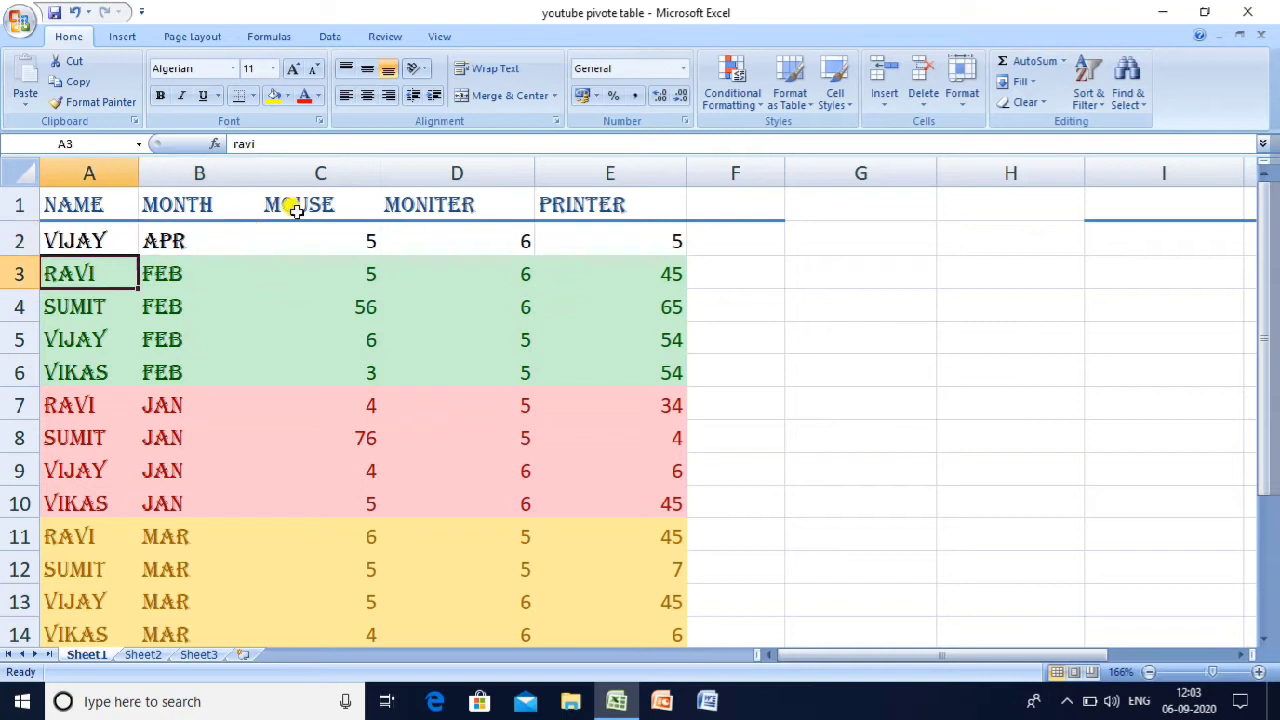
pyautogui.click(1087, 101)
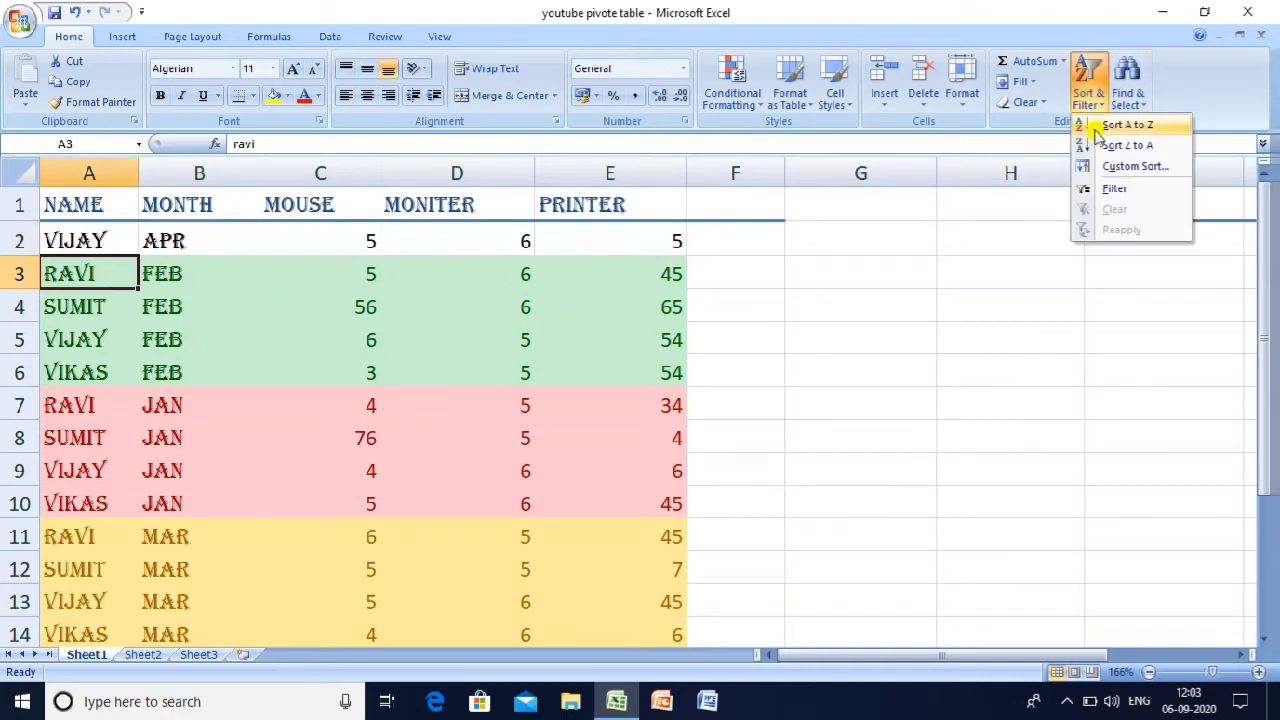
pyautogui.click(1100, 126)
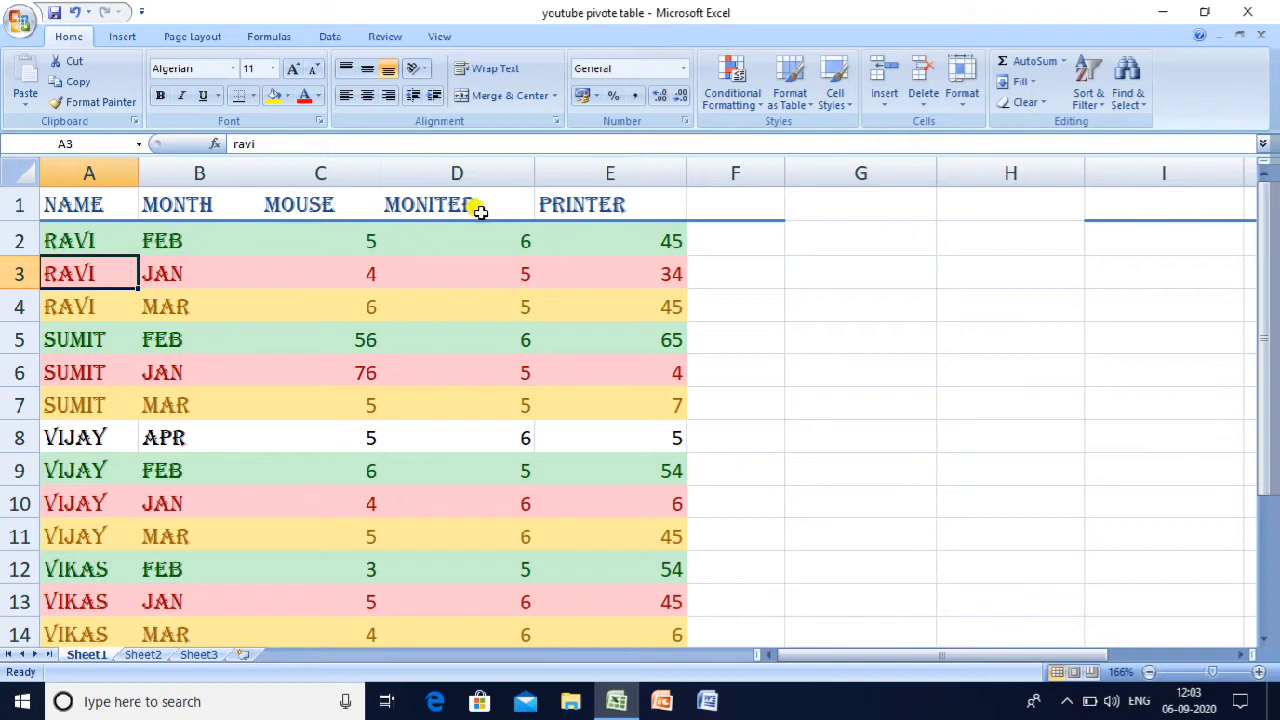
# Examine the sorted rows, checking how months and mouse quantities are listed for each name.
pyautogui.click(72, 430)
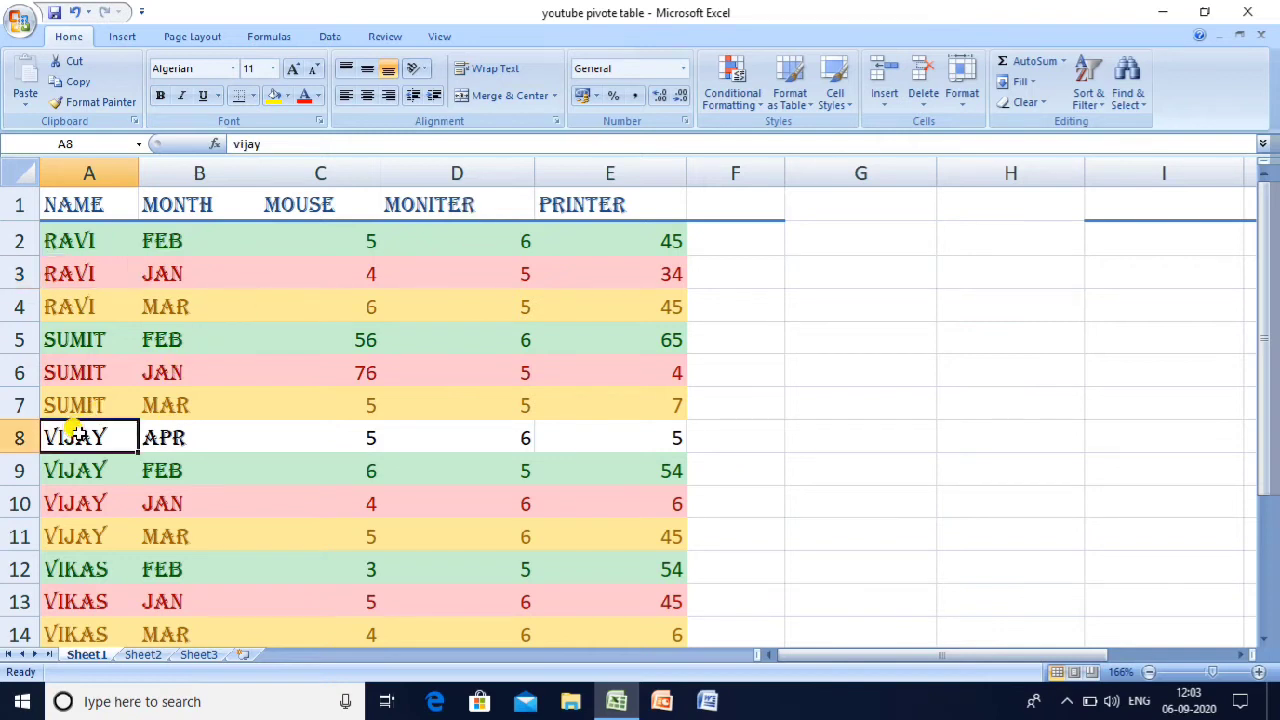
pyautogui.click(150, 436)
pyautogui.click(352, 436)
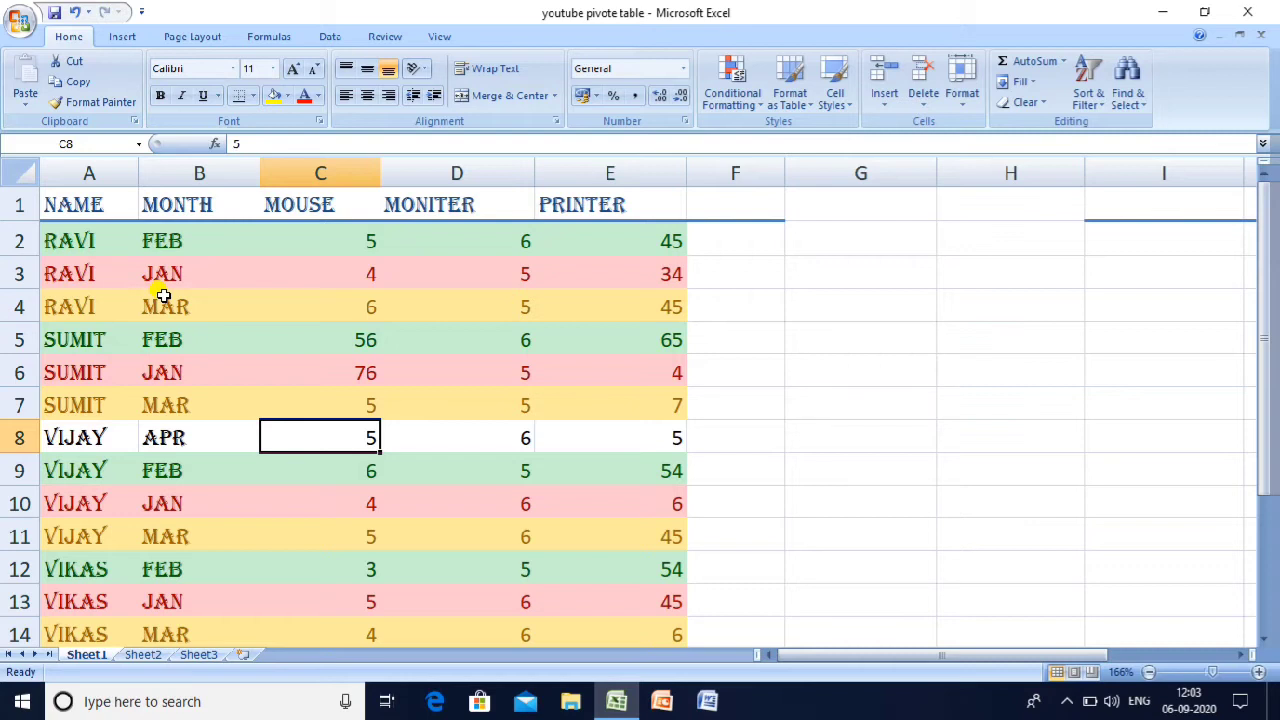
pyautogui.click(130, 347)
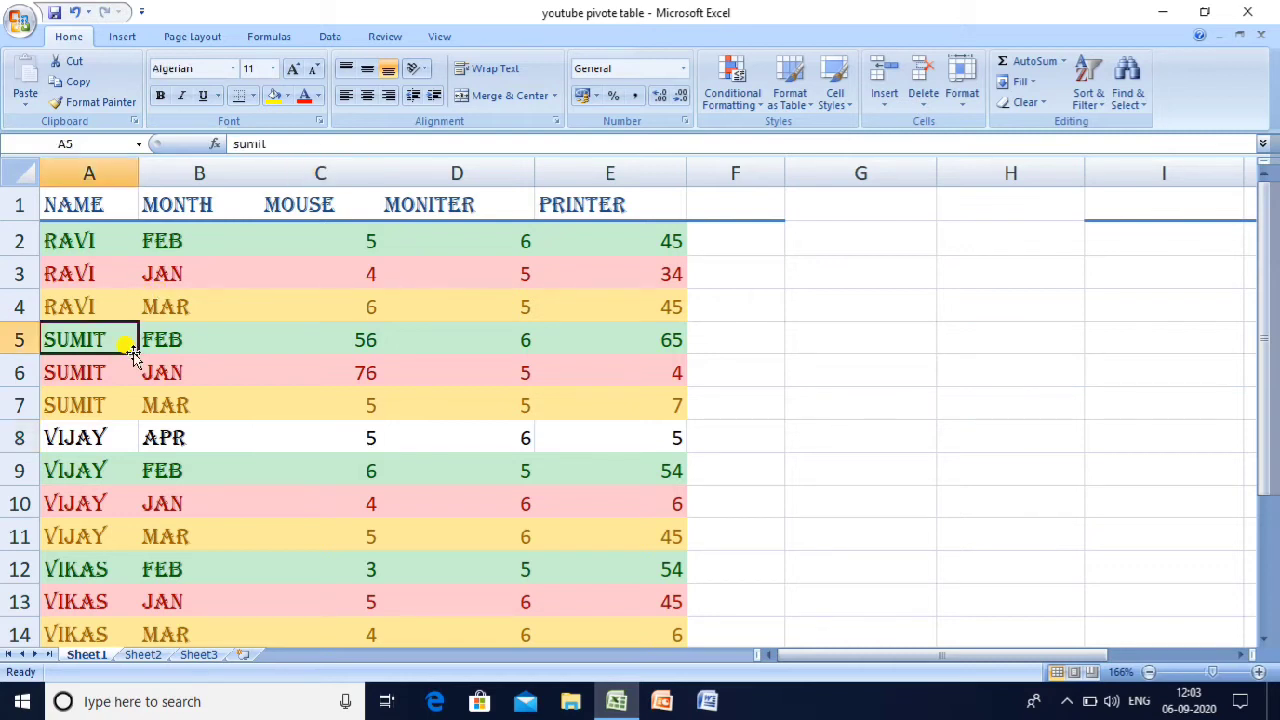
pyautogui.click(228, 304)
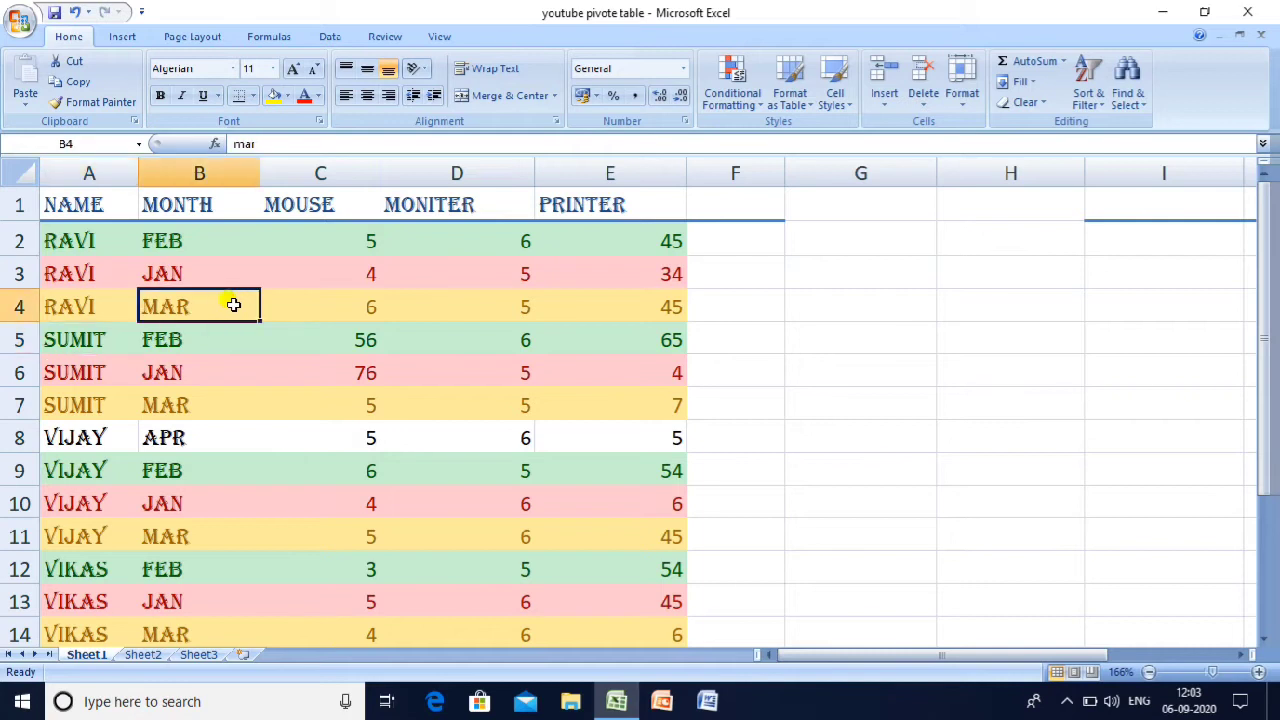
pyautogui.click(172, 328)
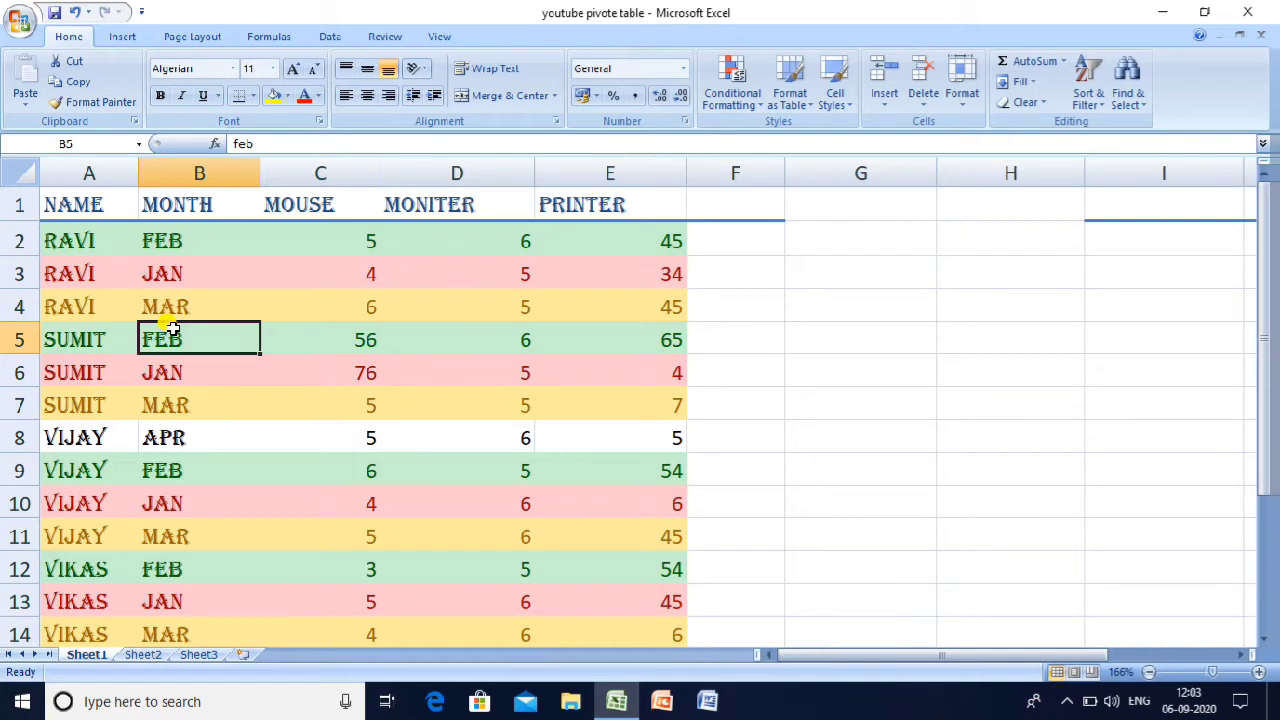
pyautogui.click(196, 262)
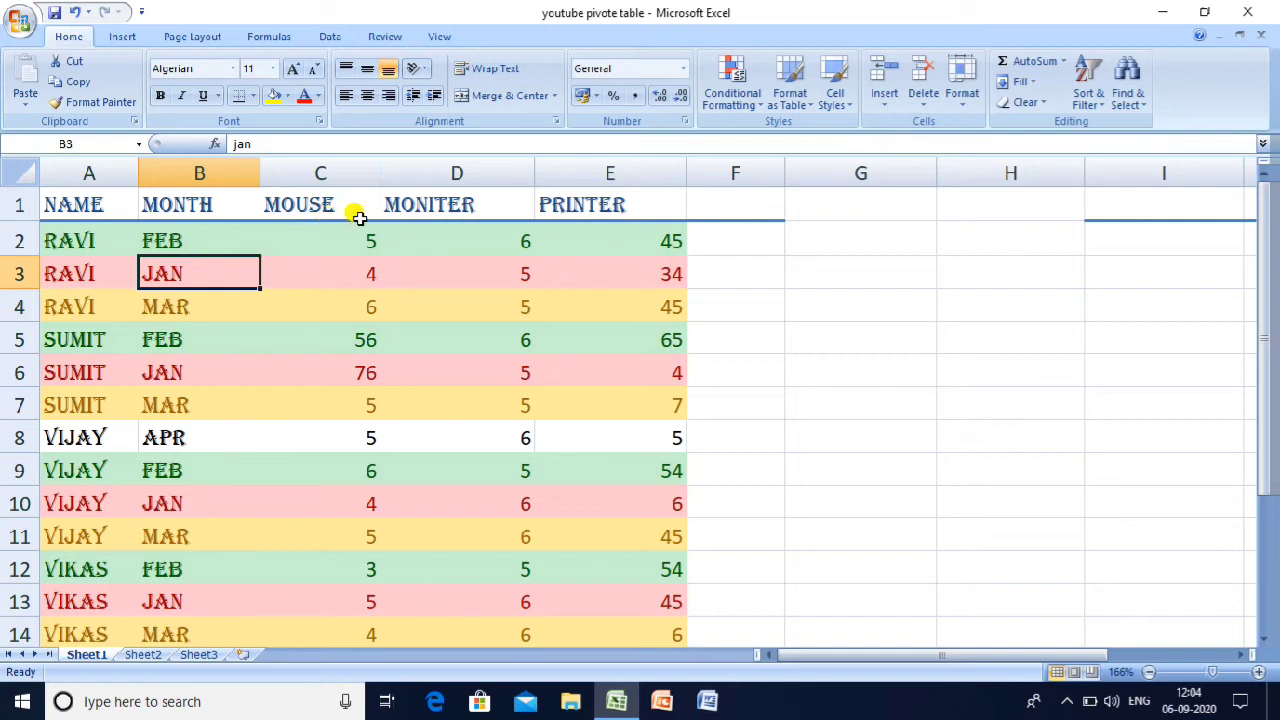
pyautogui.click(314, 210)
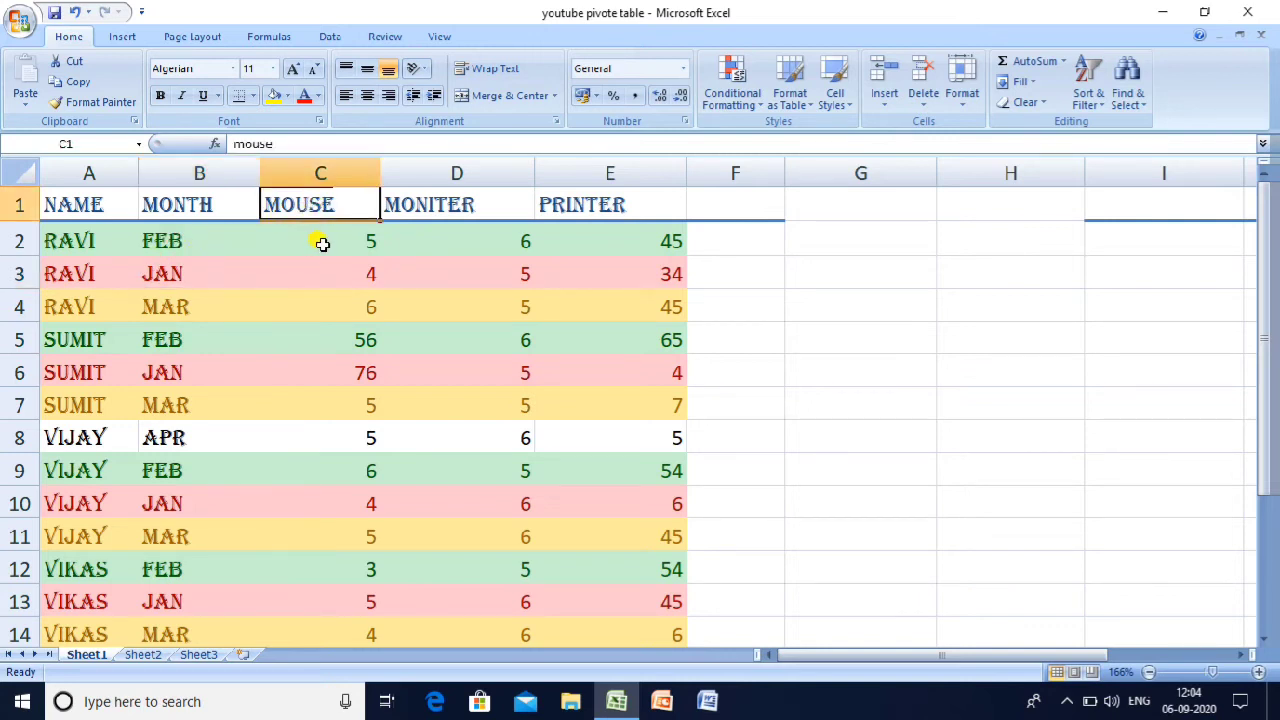
pyautogui.click(322, 244)
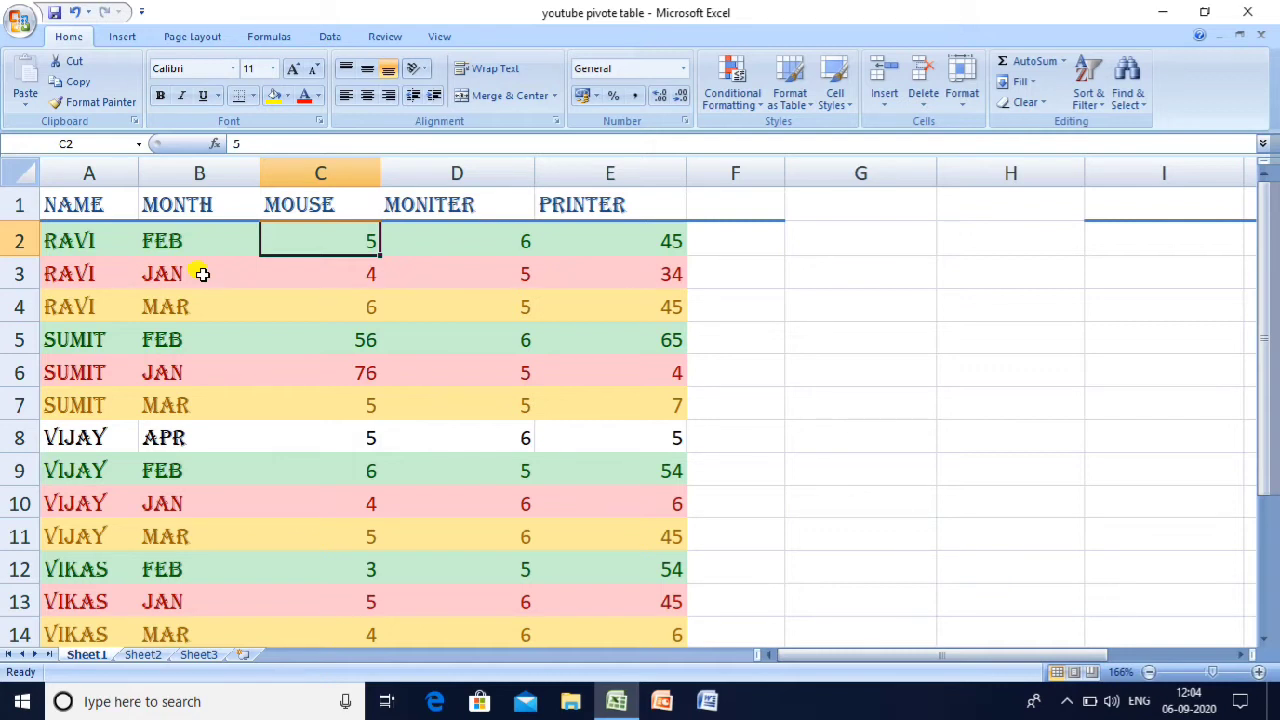
pyautogui.click(360, 305)
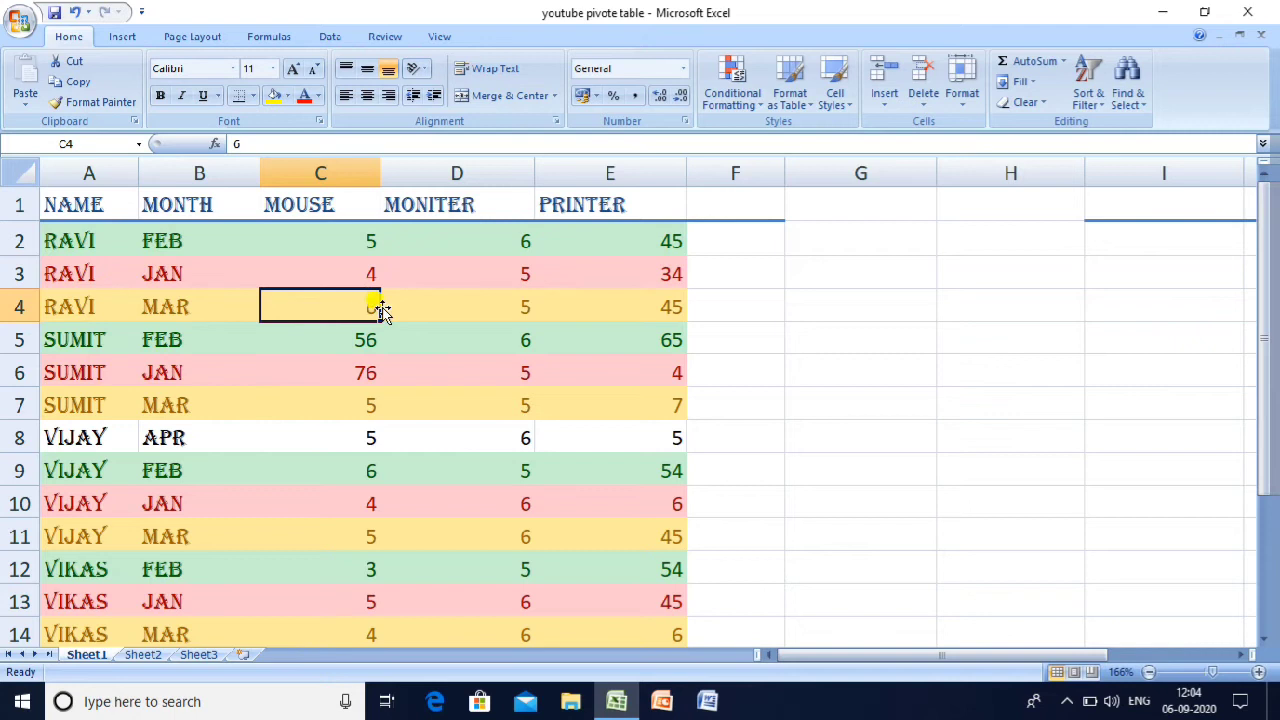
pyautogui.click(926, 295)
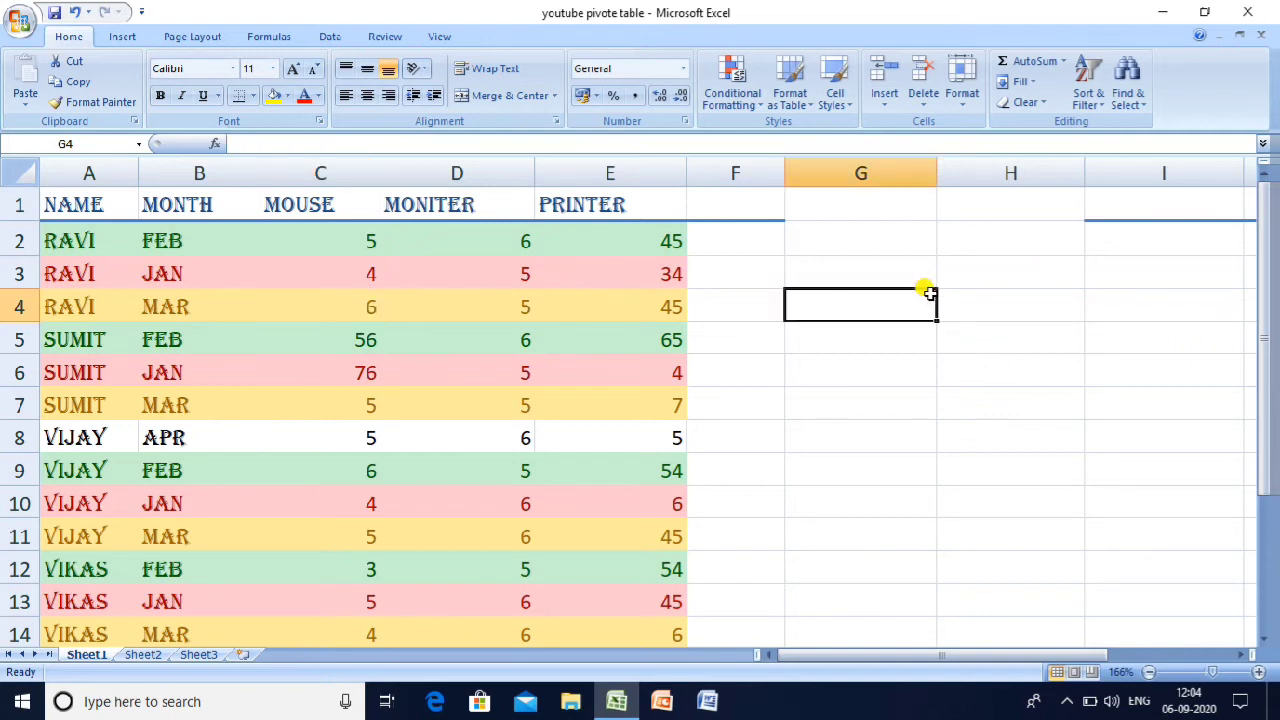
# Create a PivotTable from Sheet1!$A$1:$E$14, placed on the existing worksheet at cell G8.
pyautogui.click(355, 318)
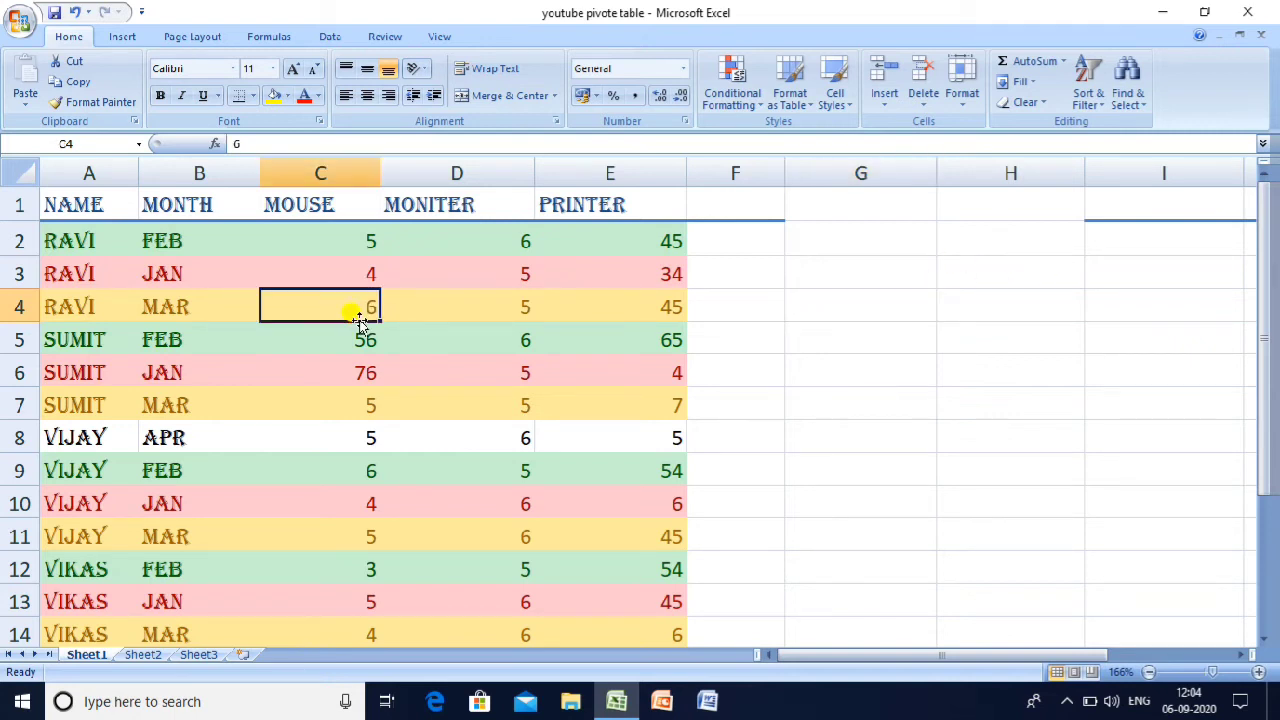
pyautogui.click(124, 40)
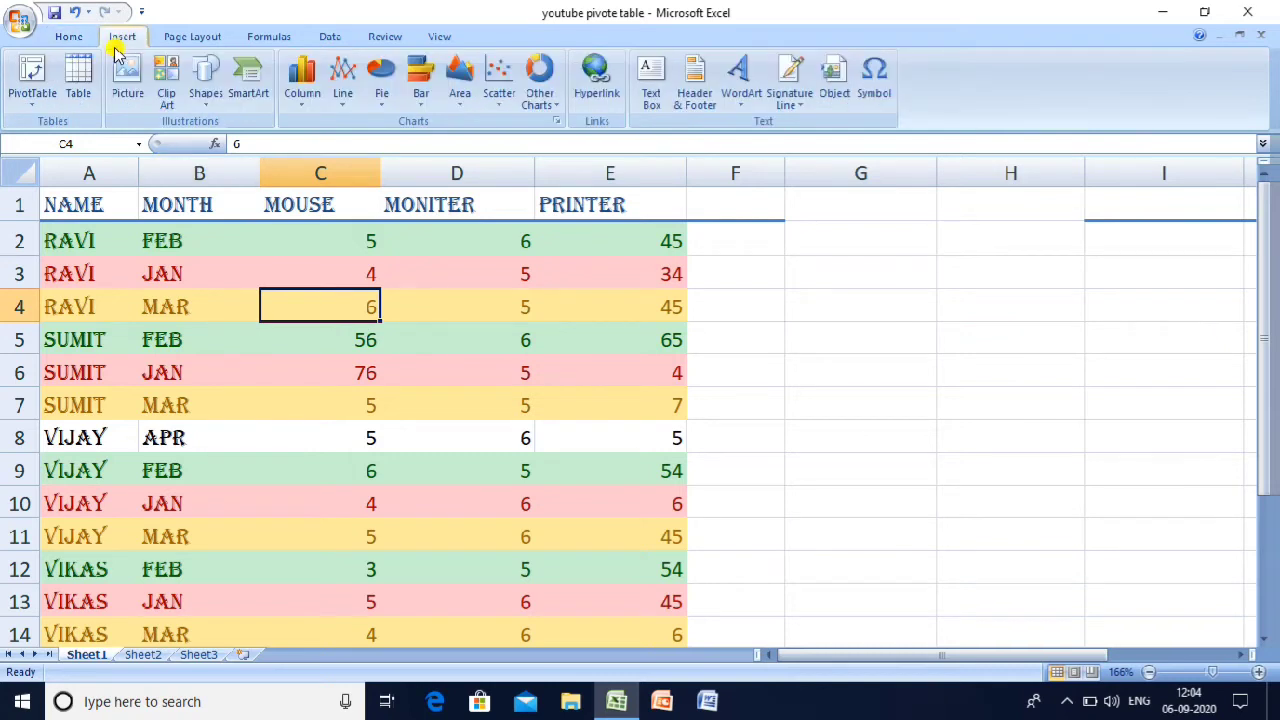
pyautogui.click(42, 95)
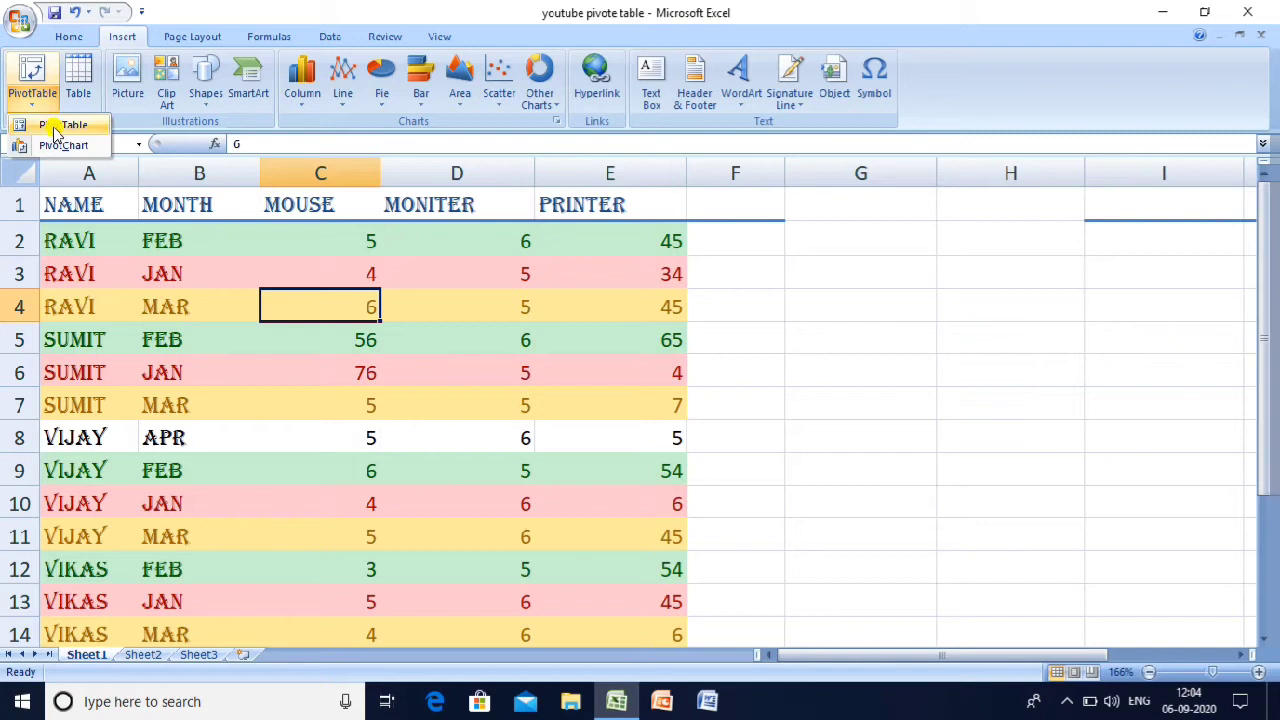
pyautogui.click(50, 128)
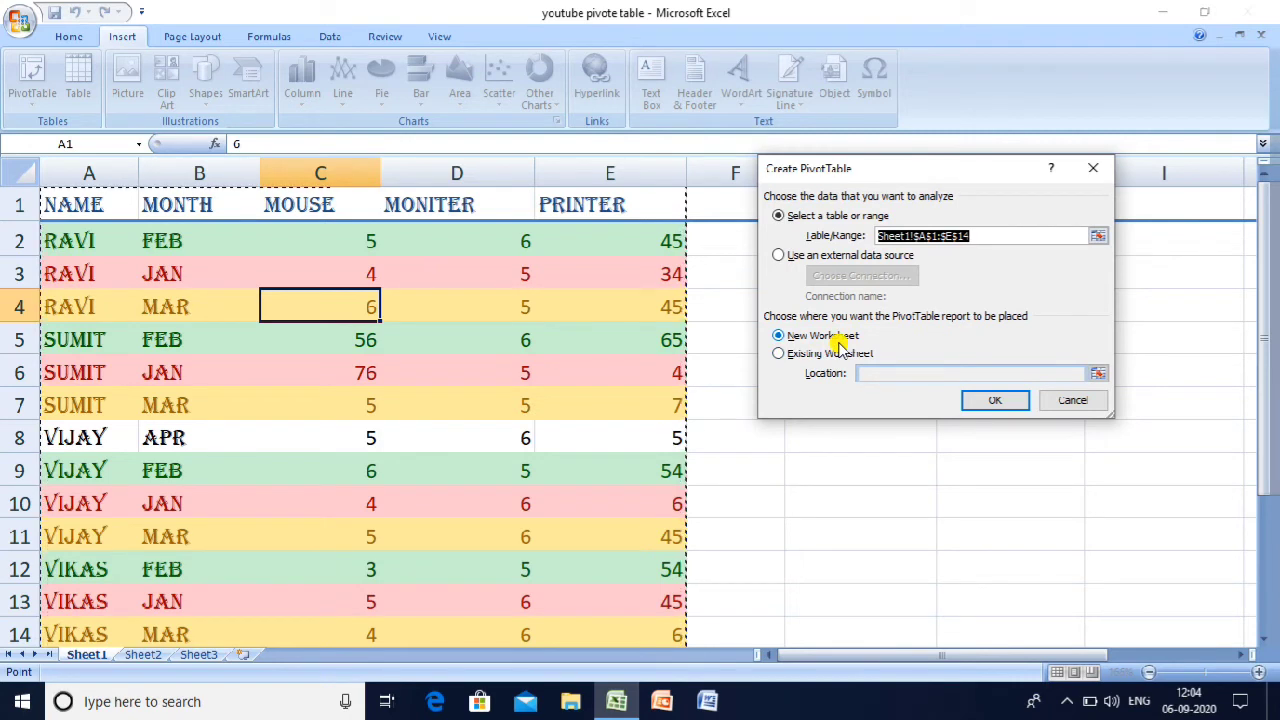
pyautogui.click(795, 353)
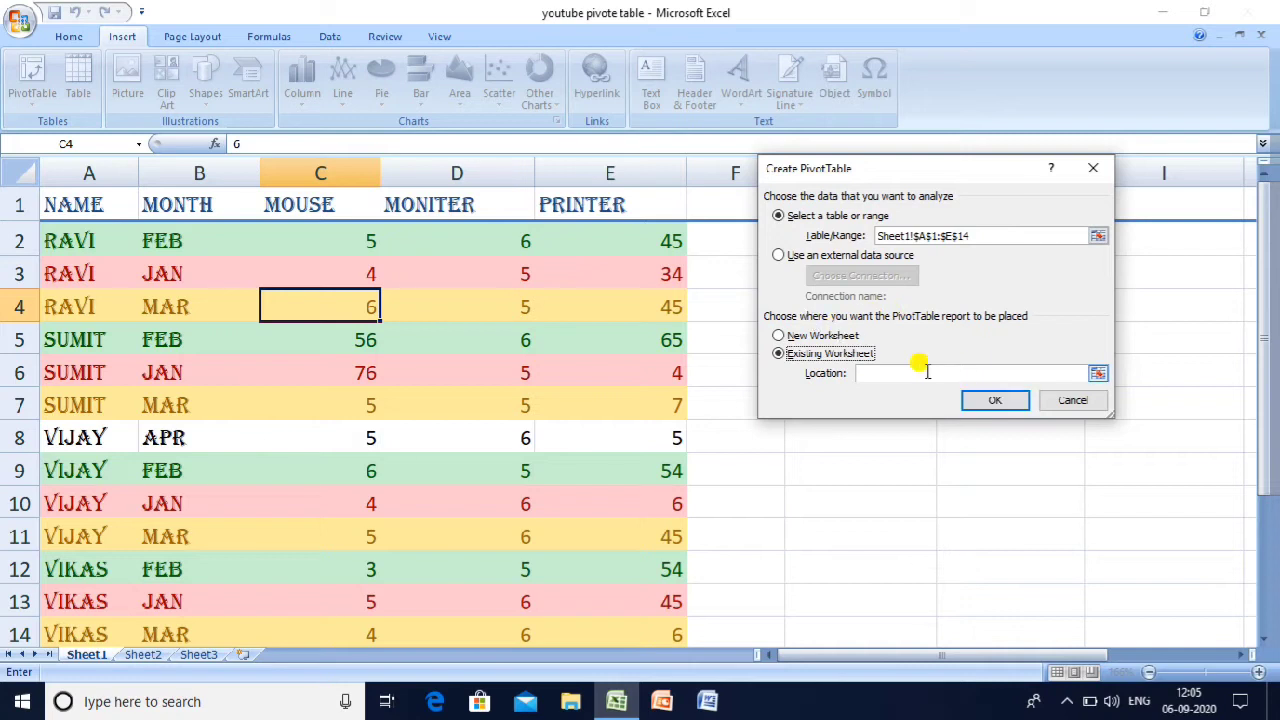
pyautogui.click(893, 372)
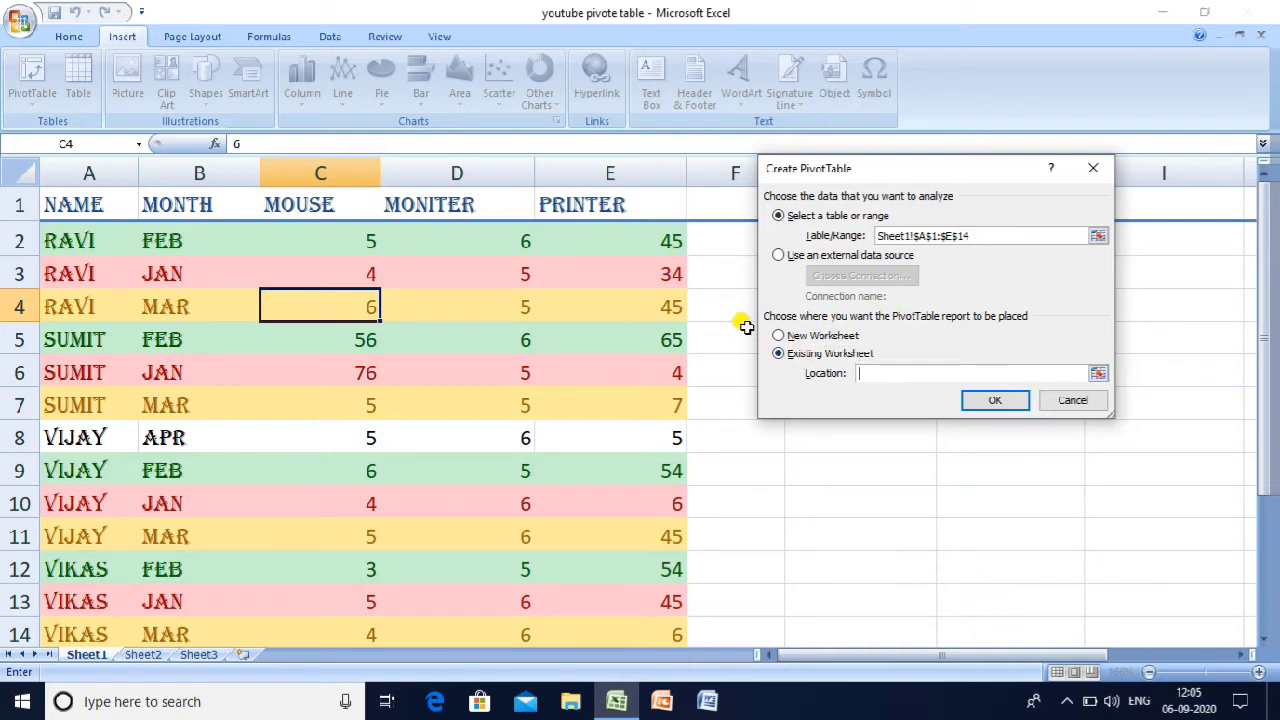
pyautogui.click(800, 428)
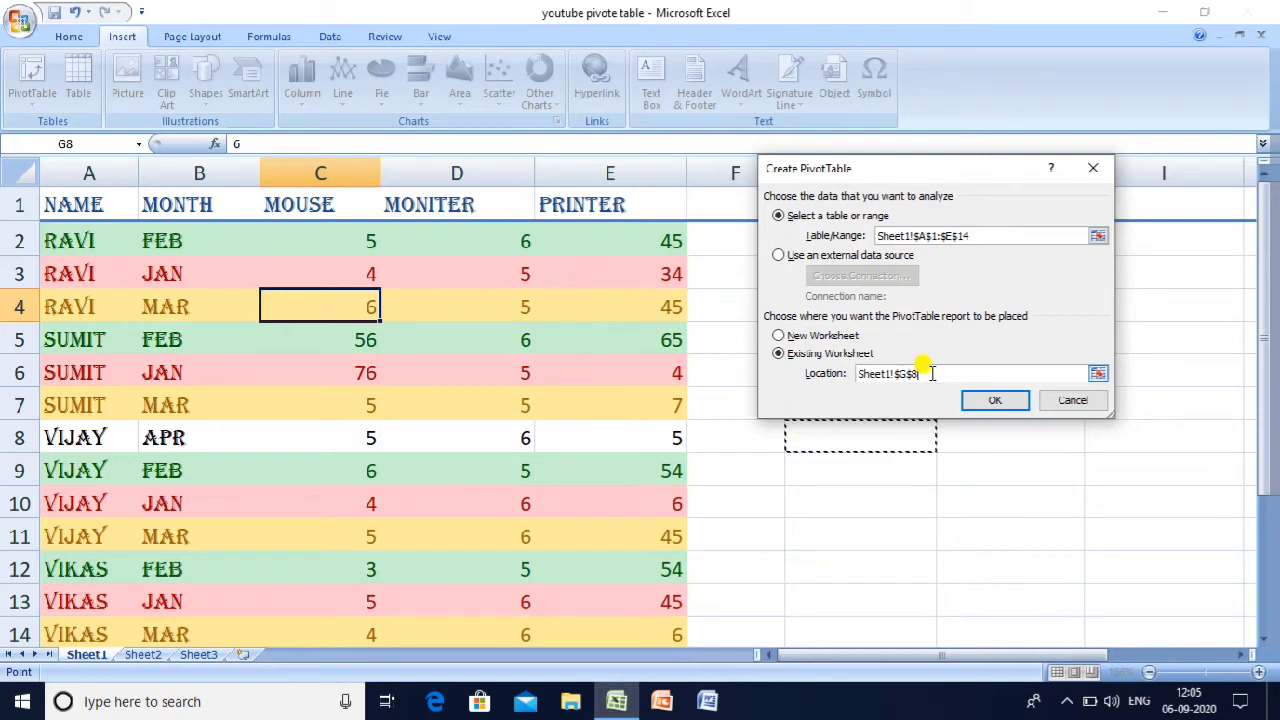
pyautogui.click(998, 400)
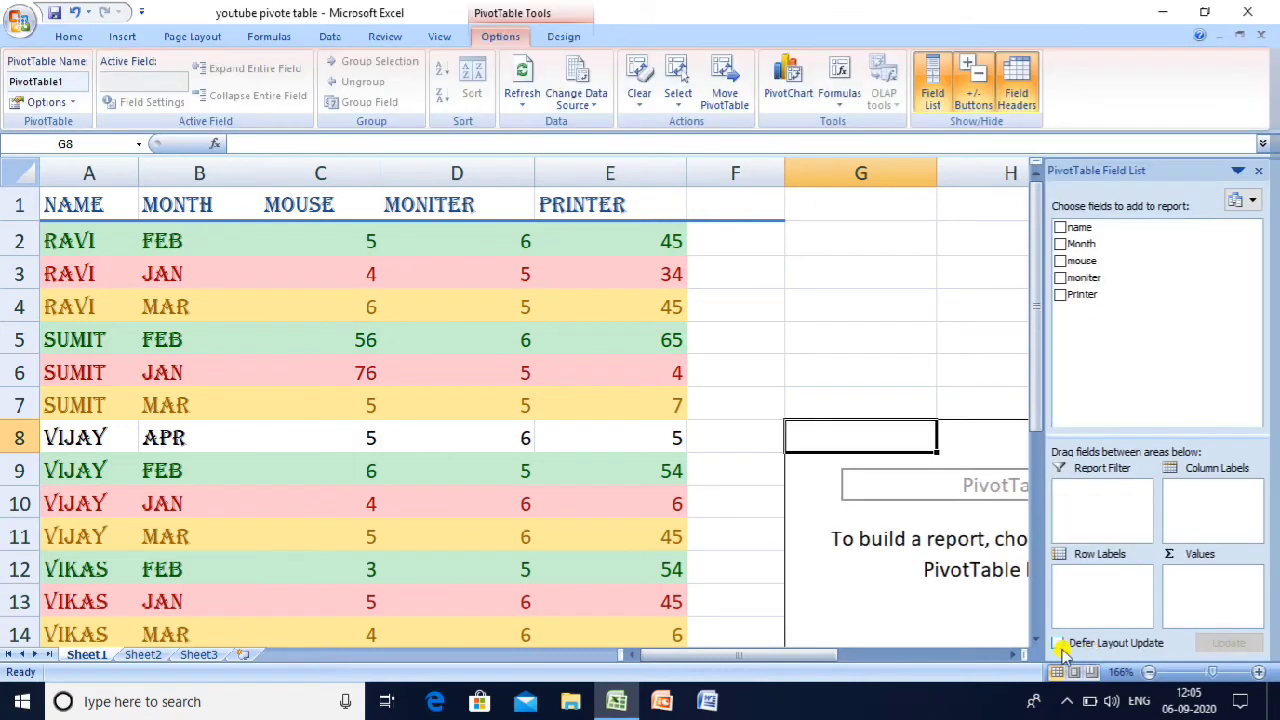
# Look over the empty PivotTable report area starting at cell G8.
pyautogui.click(1014, 655)
pyautogui.doubleClick(1014, 655)
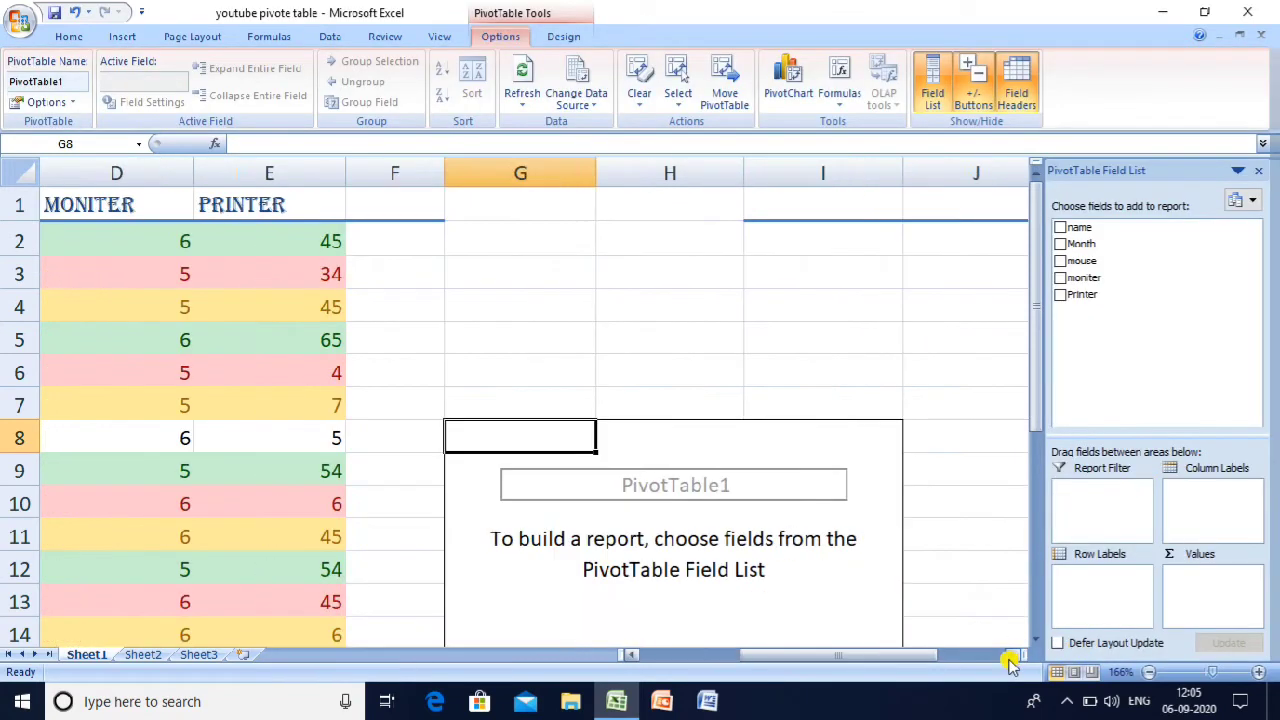
pyautogui.click(1014, 655)
pyautogui.click(1037, 641)
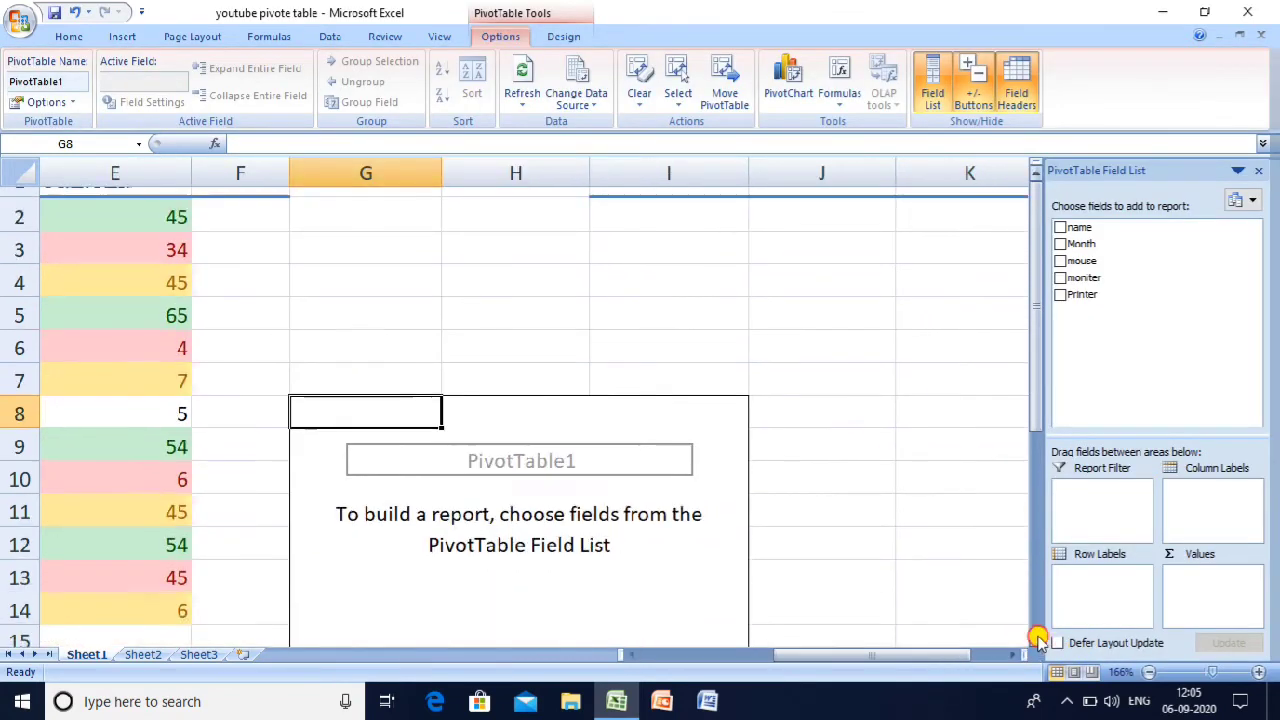
pyautogui.click(1037, 641)
pyautogui.click(1037, 641)
pyautogui.click(1037, 641)
pyautogui.click(1037, 641)
pyautogui.click(1037, 641)
pyautogui.doubleClick(1037, 641)
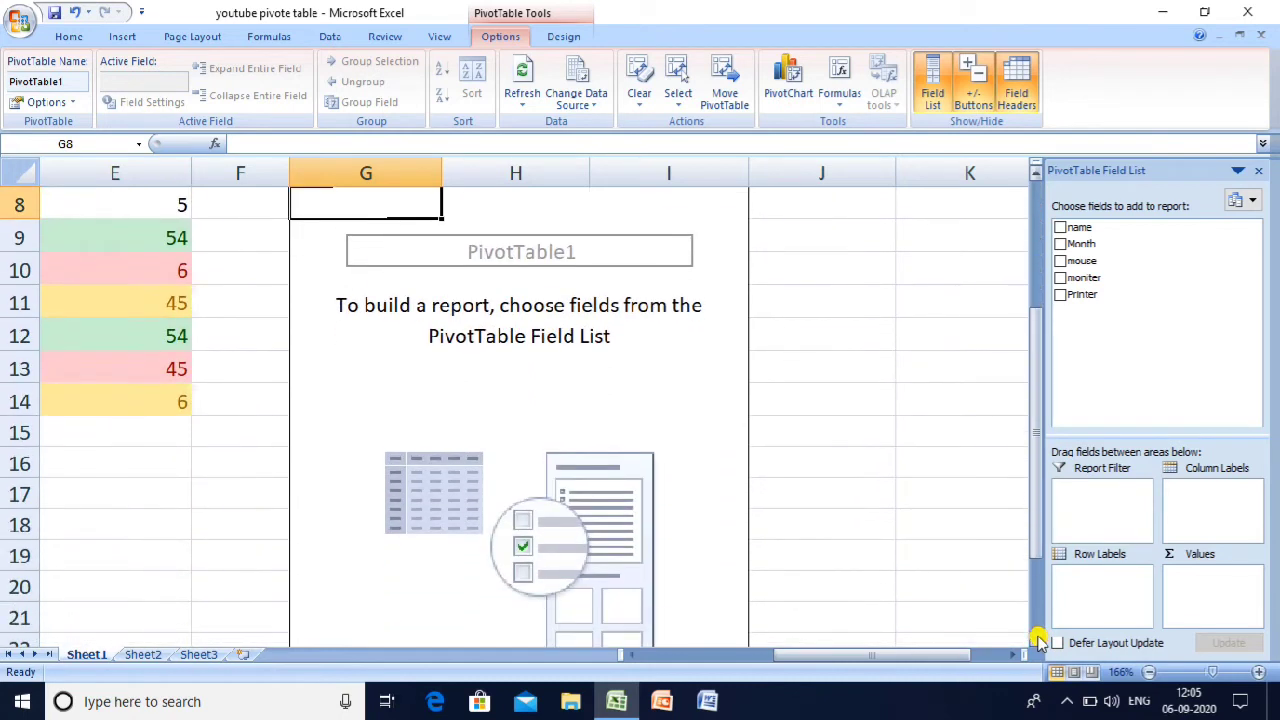
pyautogui.click(1037, 641)
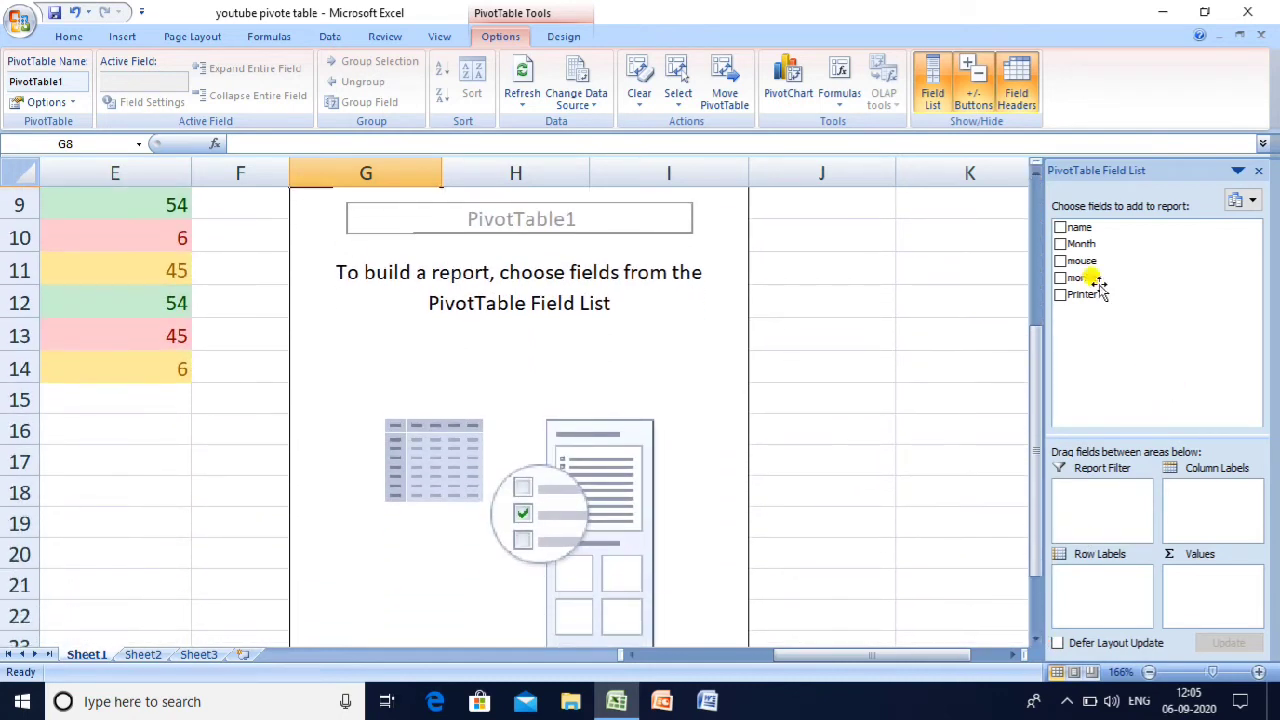
# Add the name field to the PivotTable as row labels and the mouse field as a summed value.
pyautogui.click(1037, 170)
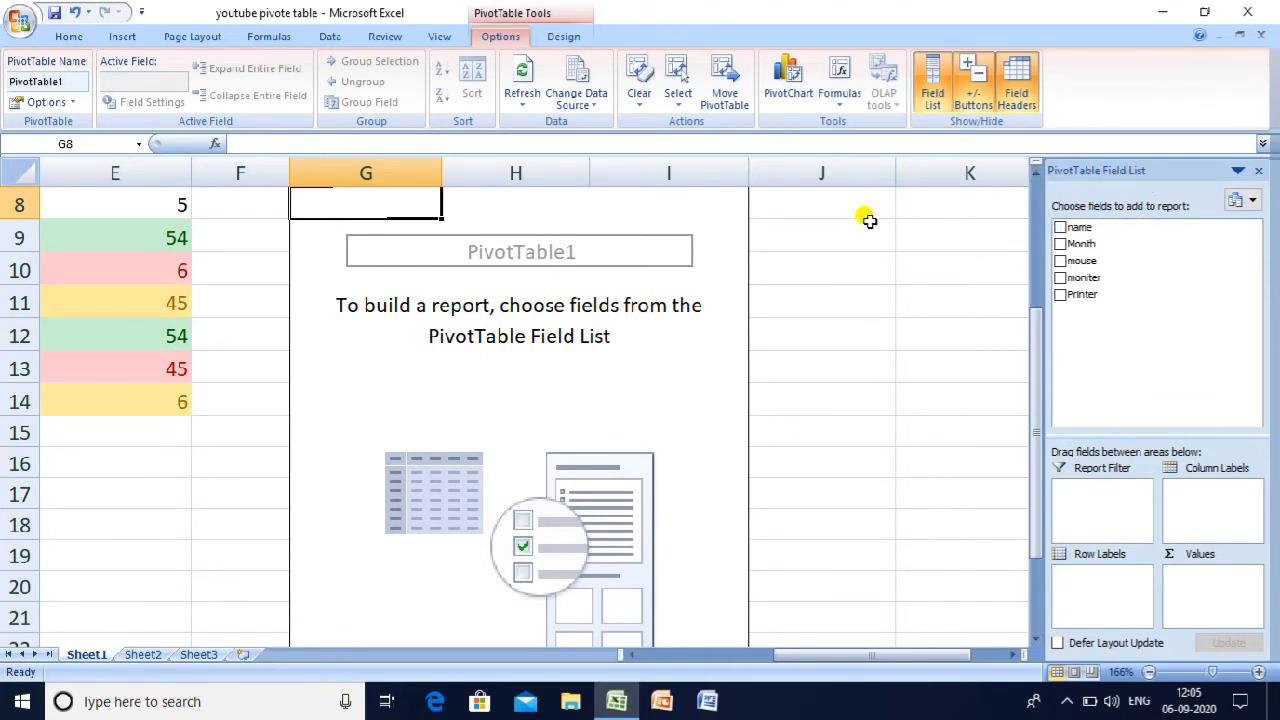
pyautogui.click(903, 215)
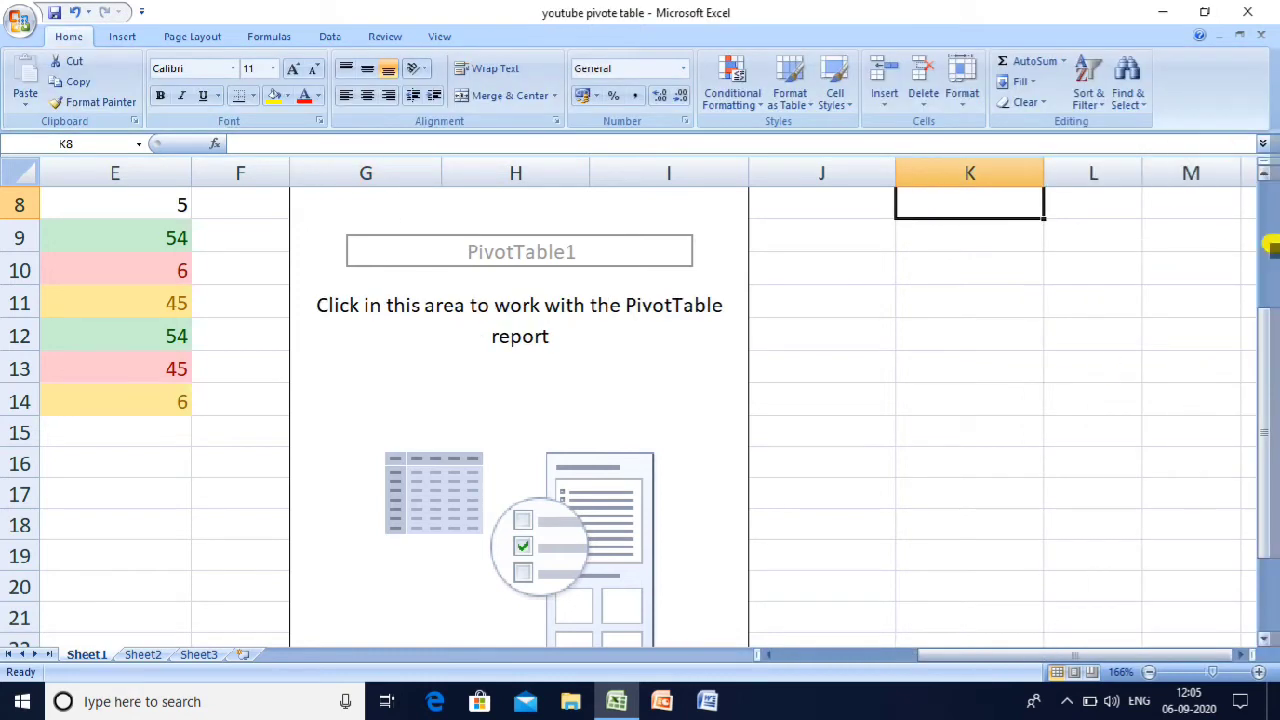
pyautogui.click(343, 200)
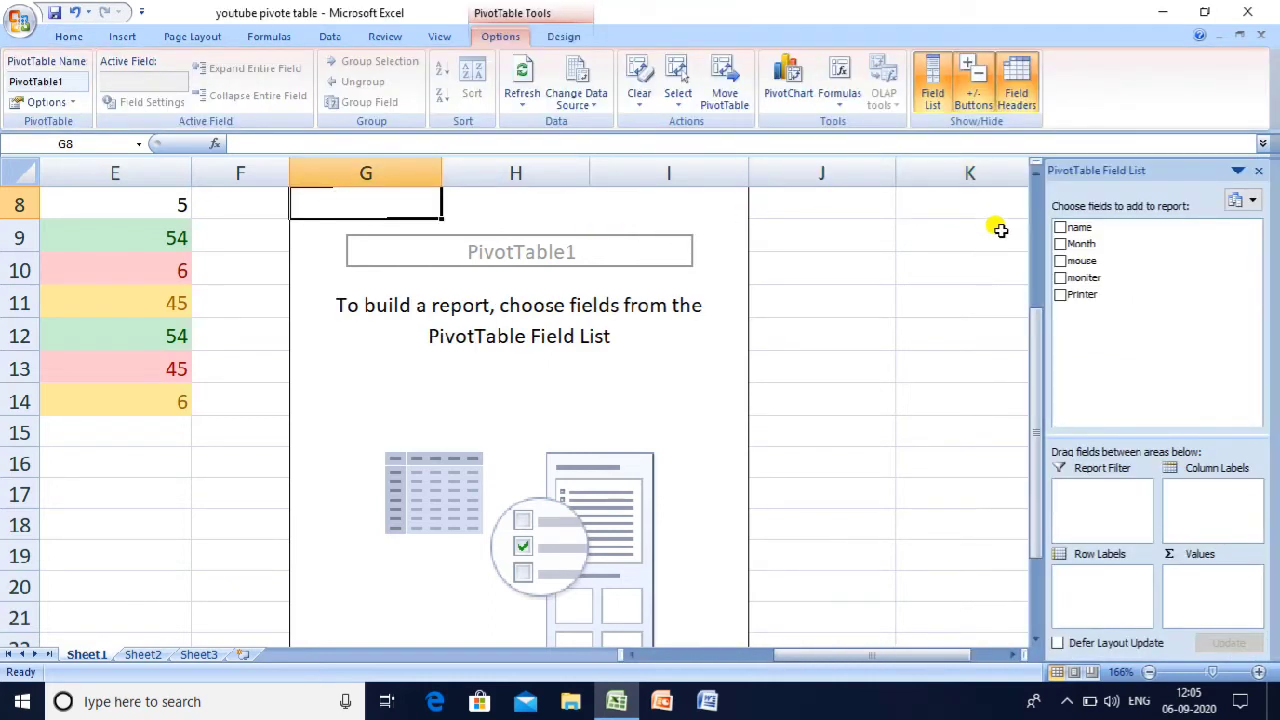
pyautogui.click(1061, 228)
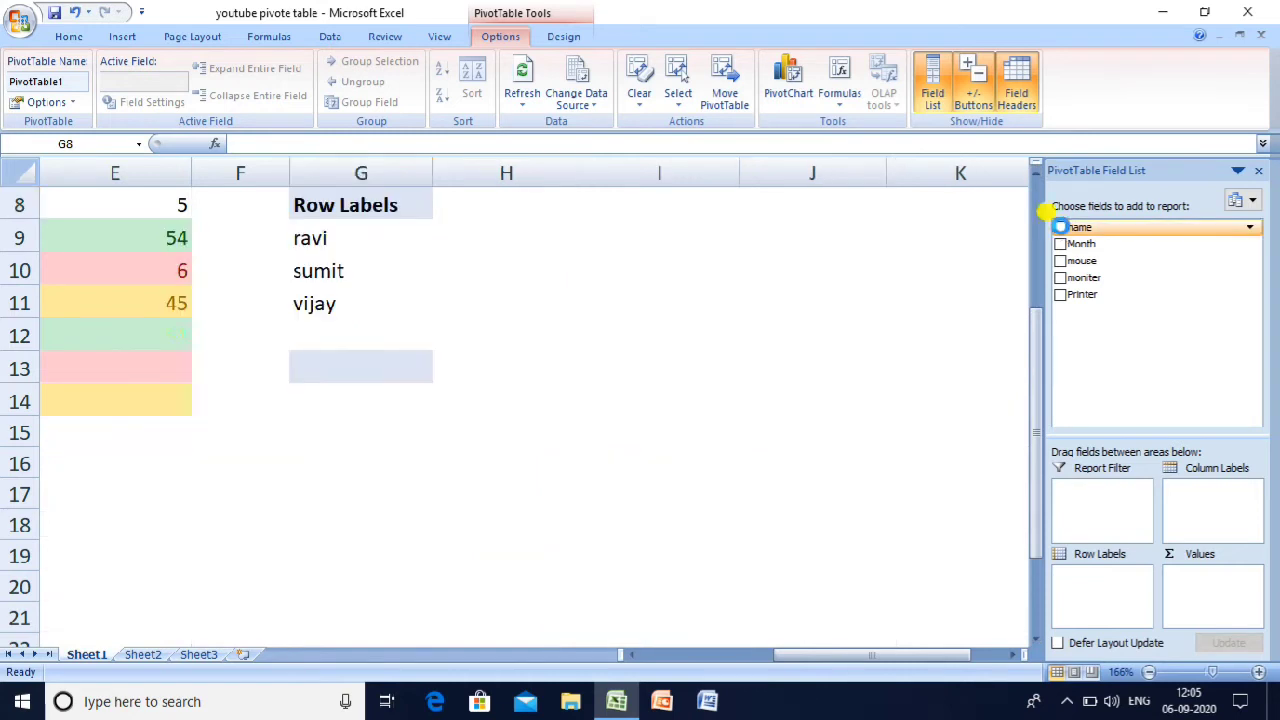
pyautogui.click(1061, 261)
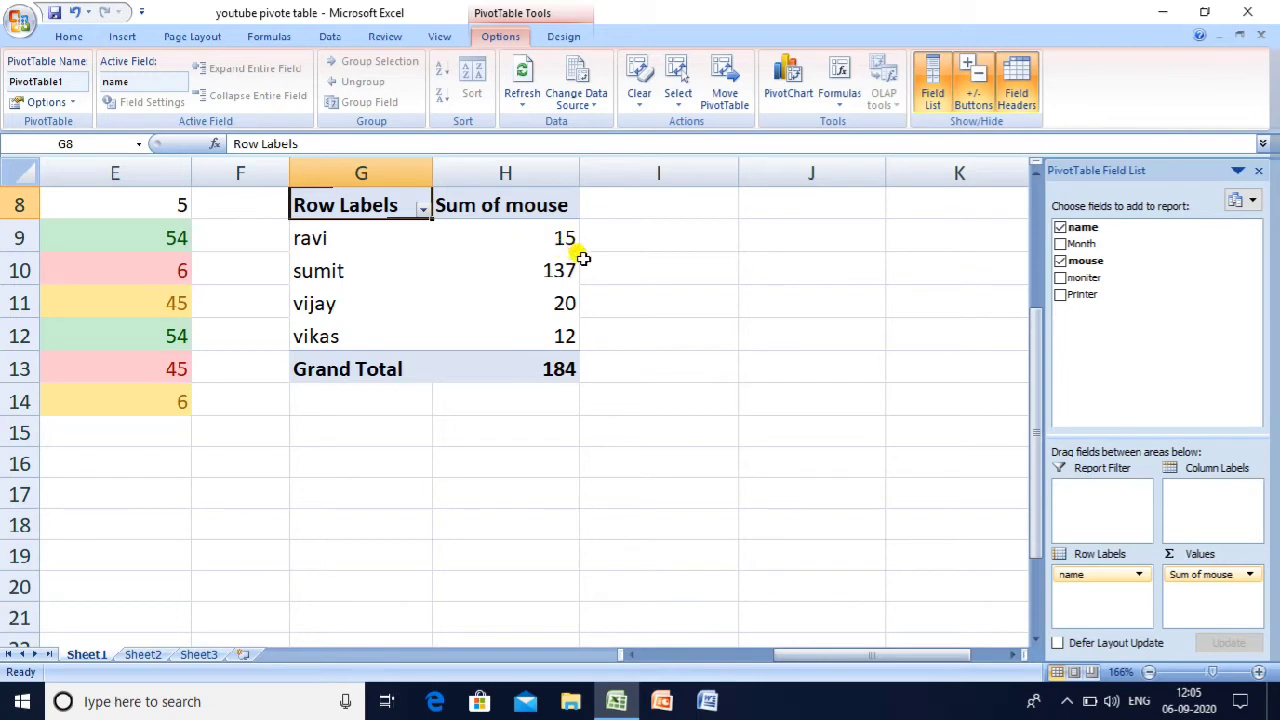
# Add the moniter and Printer fields to the PivotTable as summed values.
pyautogui.moveTo(566, 381)
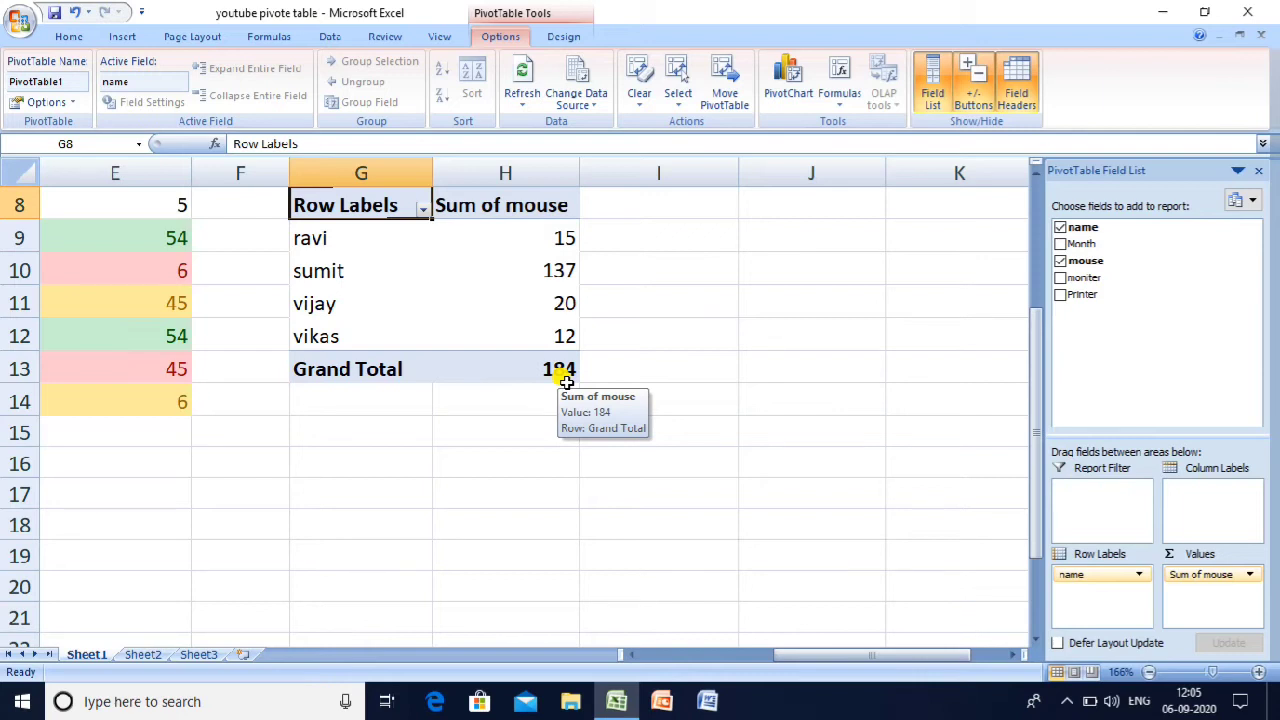
pyautogui.click(566, 378)
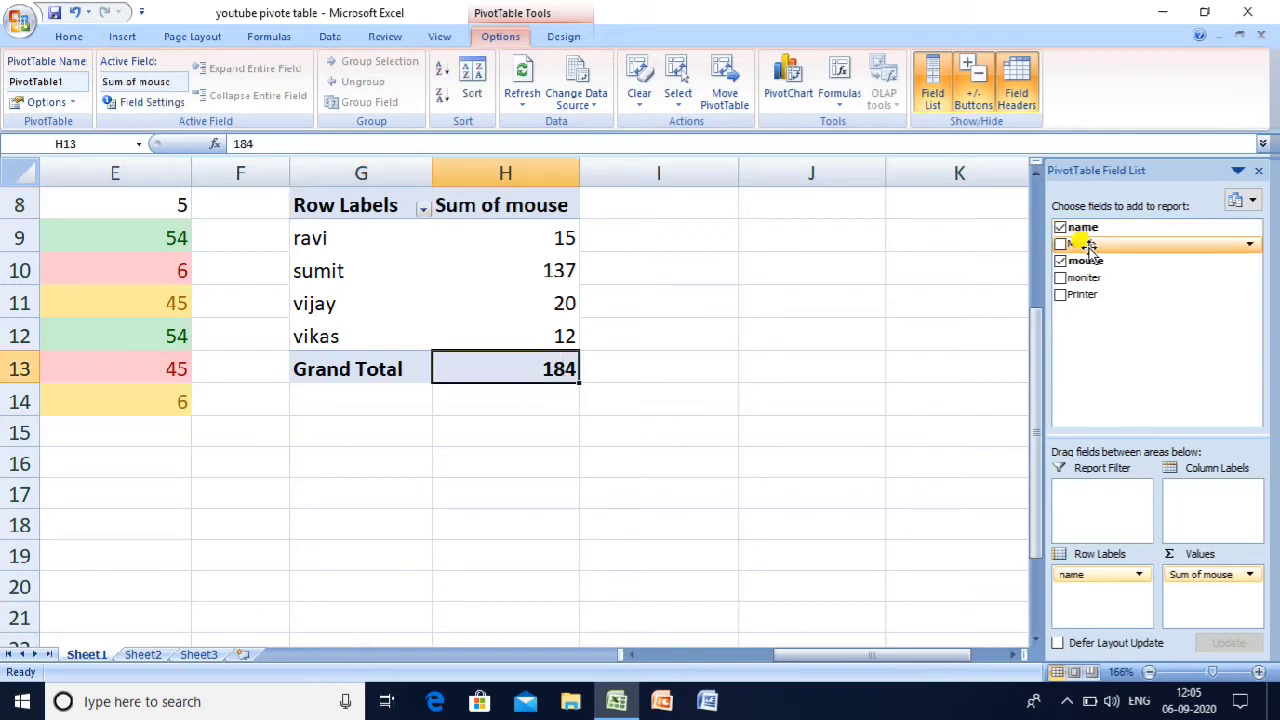
pyautogui.click(1061, 279)
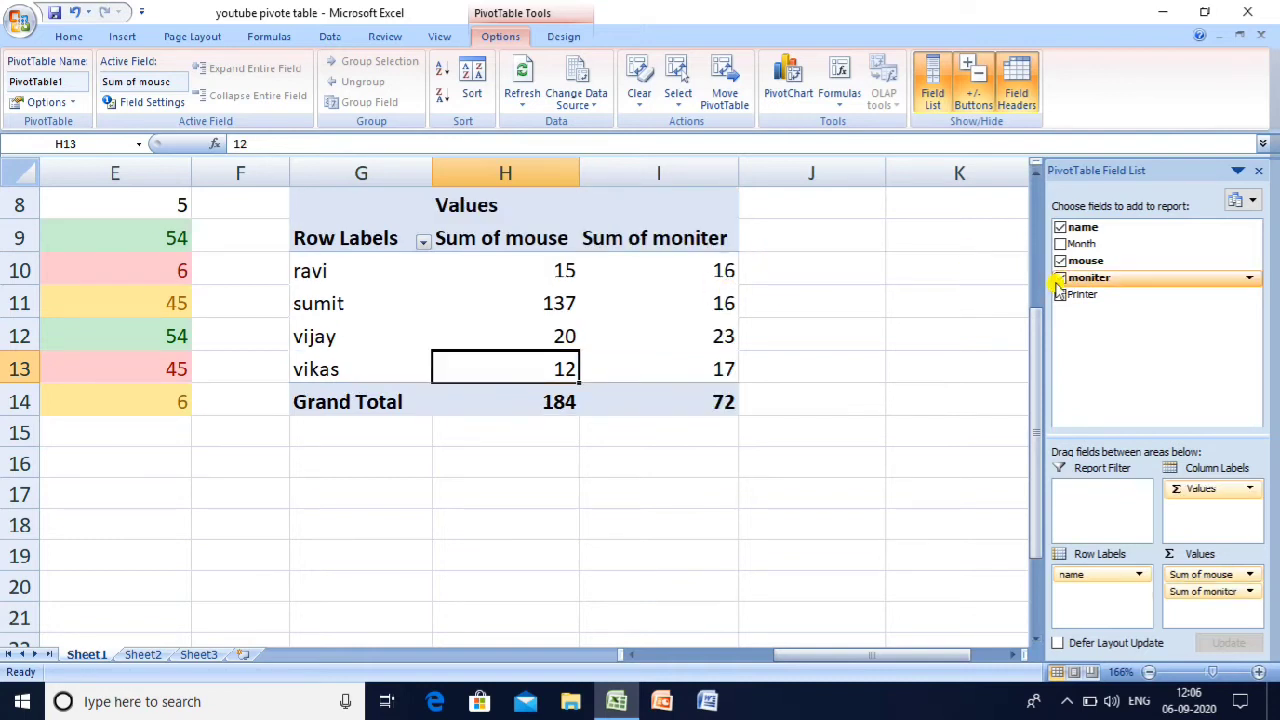
pyautogui.click(1061, 295)
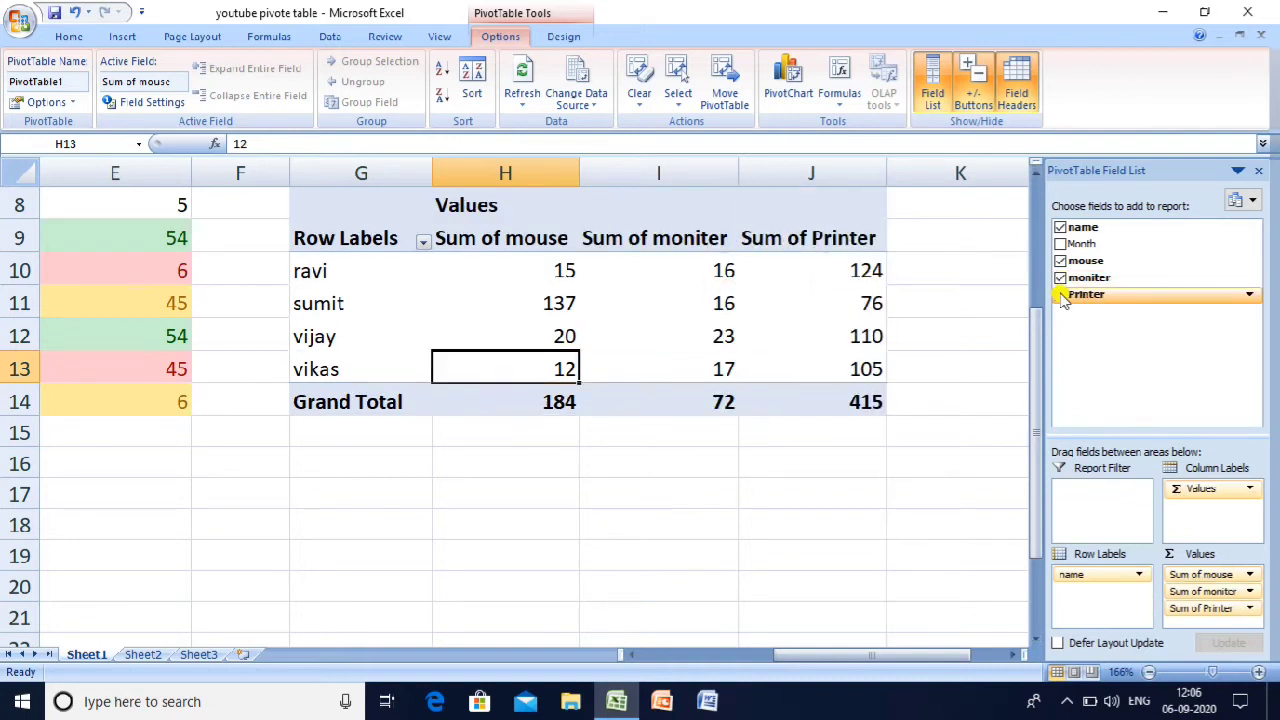
# Replace the name field with the Month field in the PivotTable's row labels.
pyautogui.click(1060, 228)
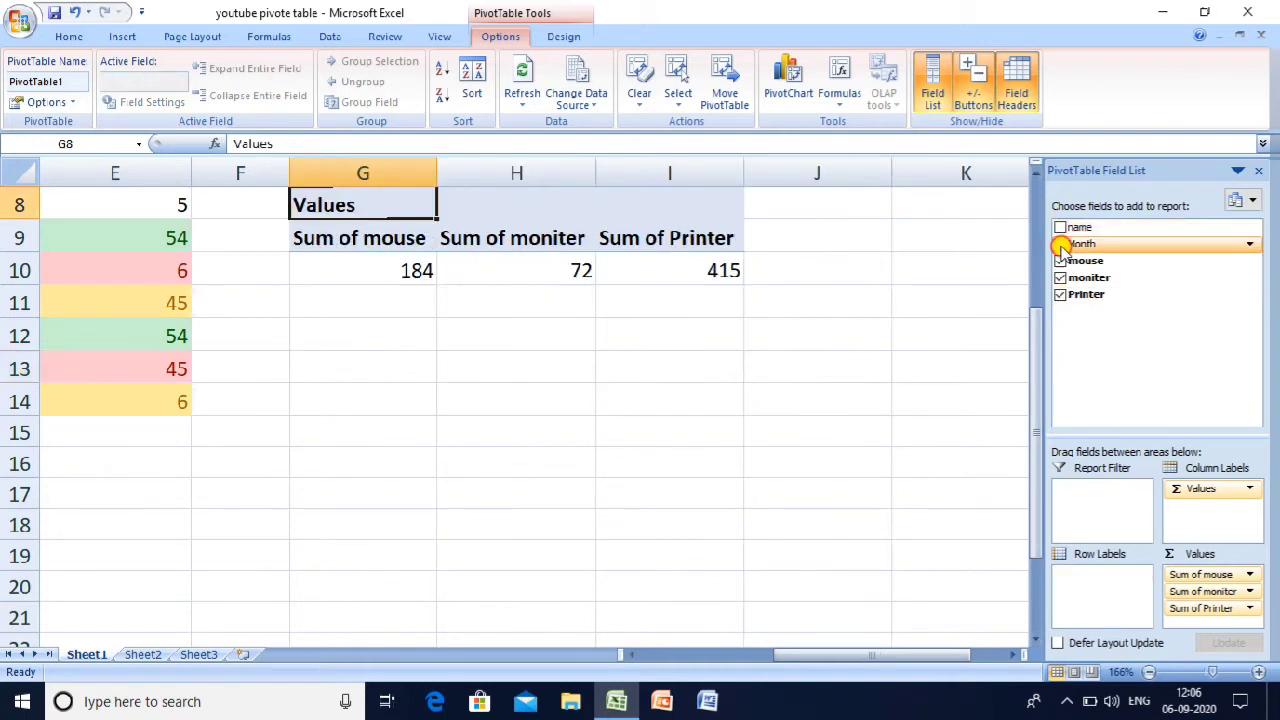
pyautogui.click(1060, 244)
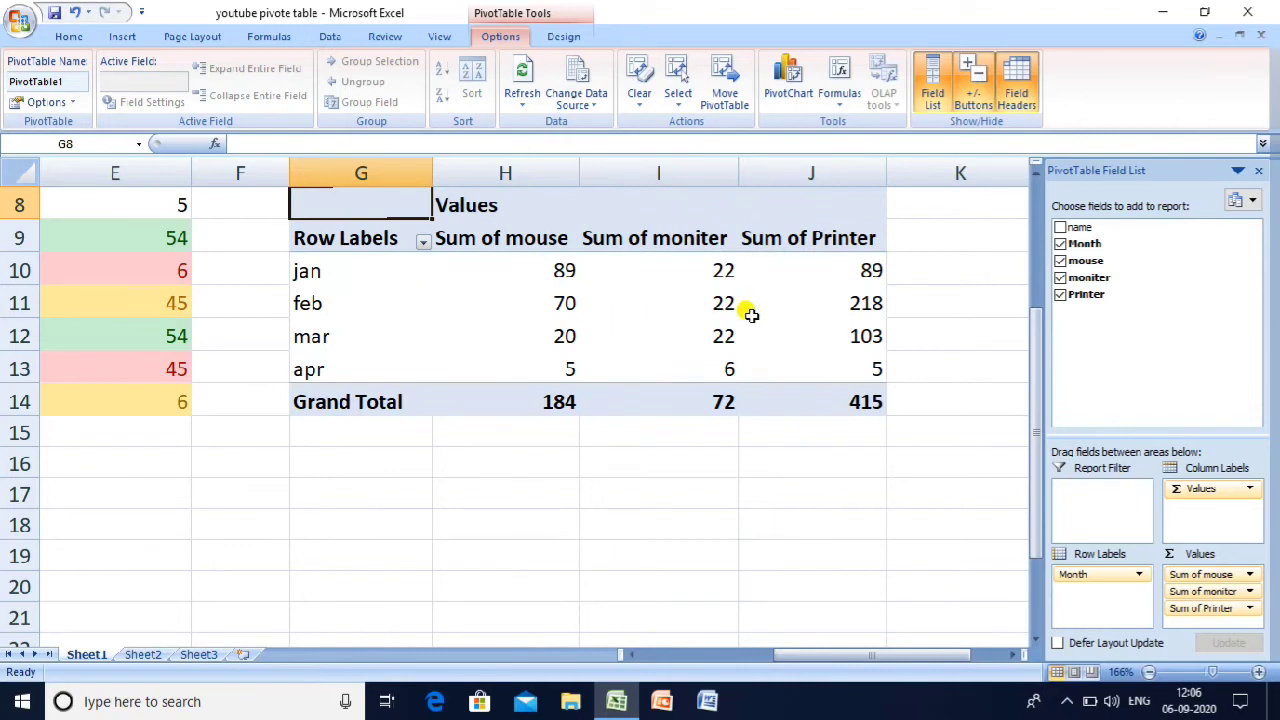
pyautogui.click(1061, 244)
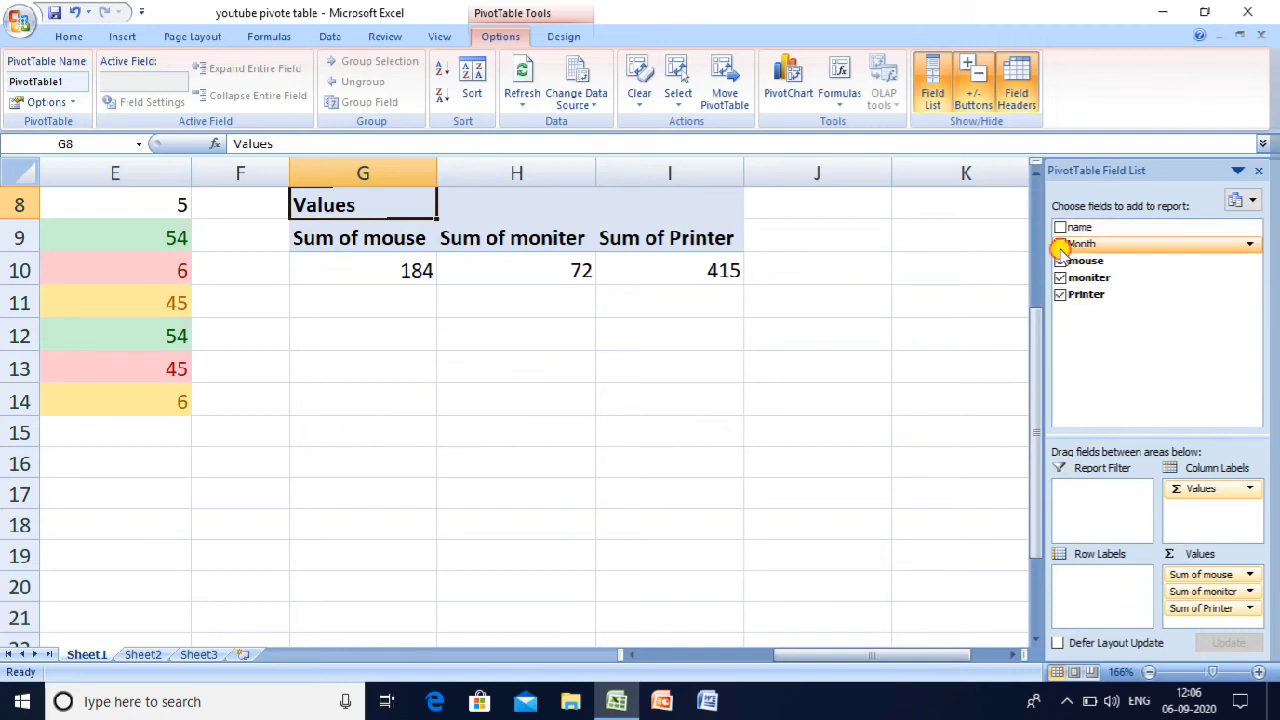
pyautogui.click(1060, 246)
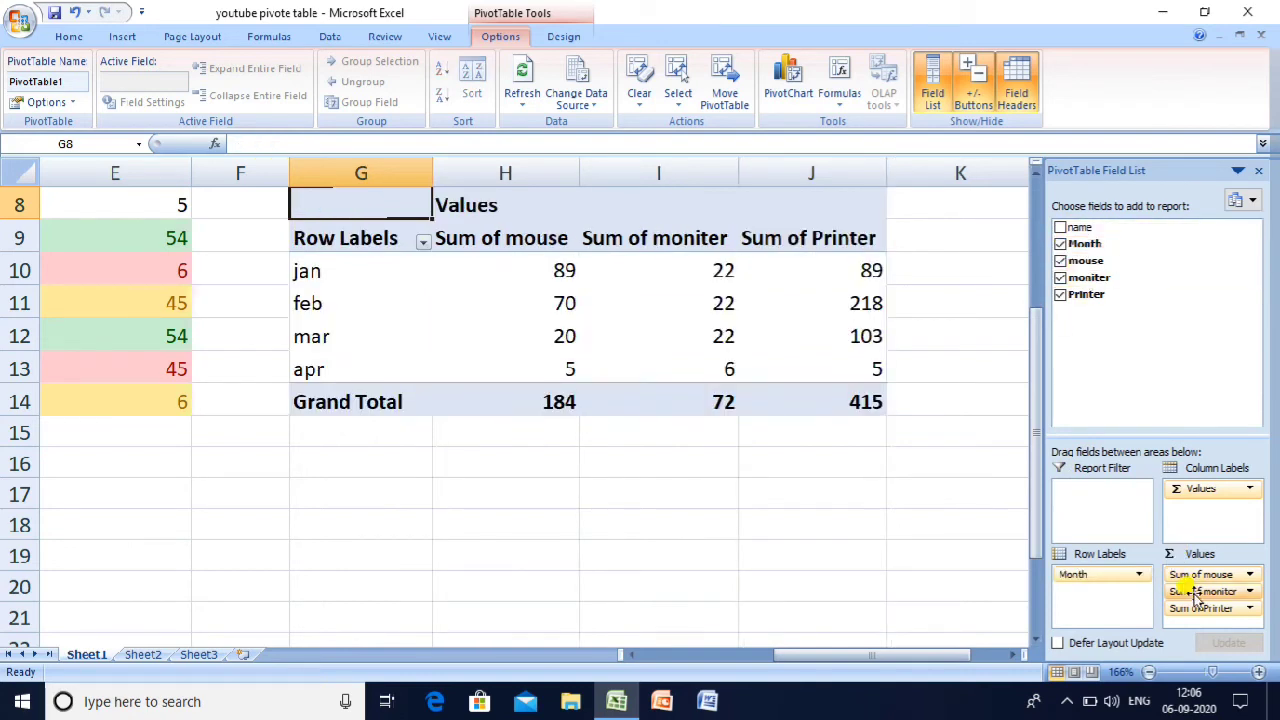
# Add the name field back to the PivotTable and use it as the report filter above the month rows.
pyautogui.click(1060, 227)
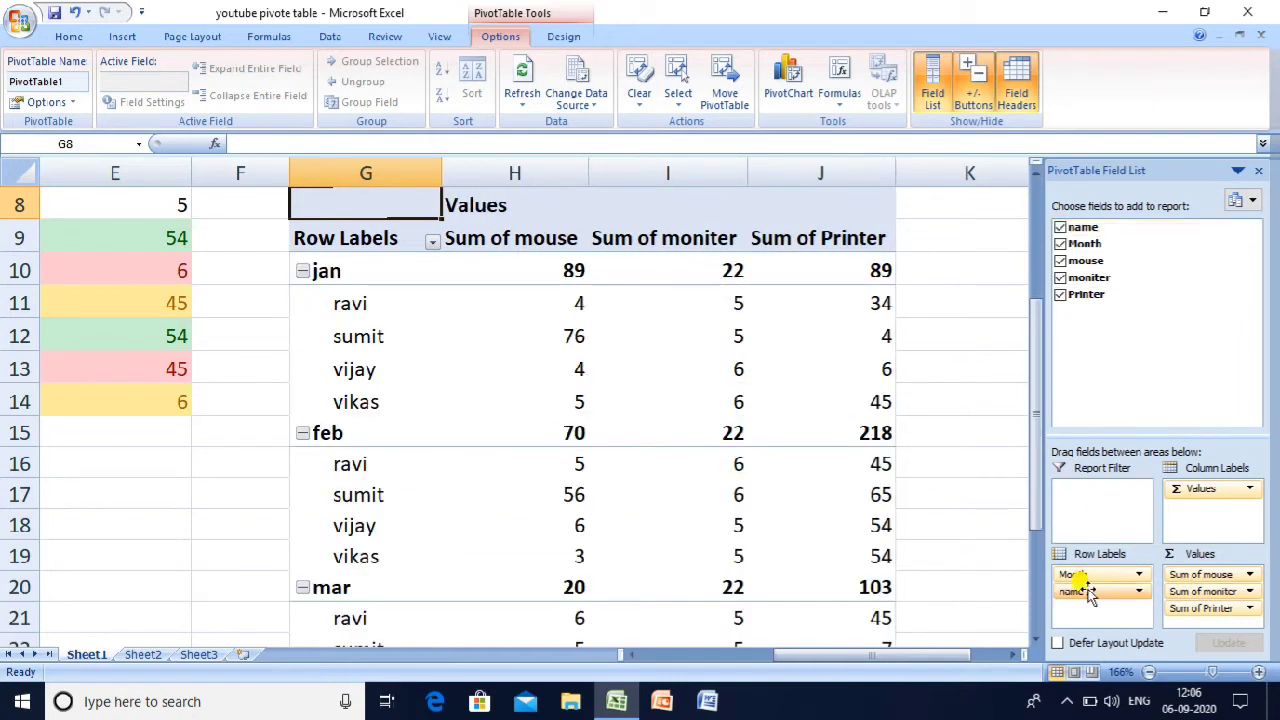
pyautogui.moveTo(1090, 598); pyautogui.dragTo(1090, 515)
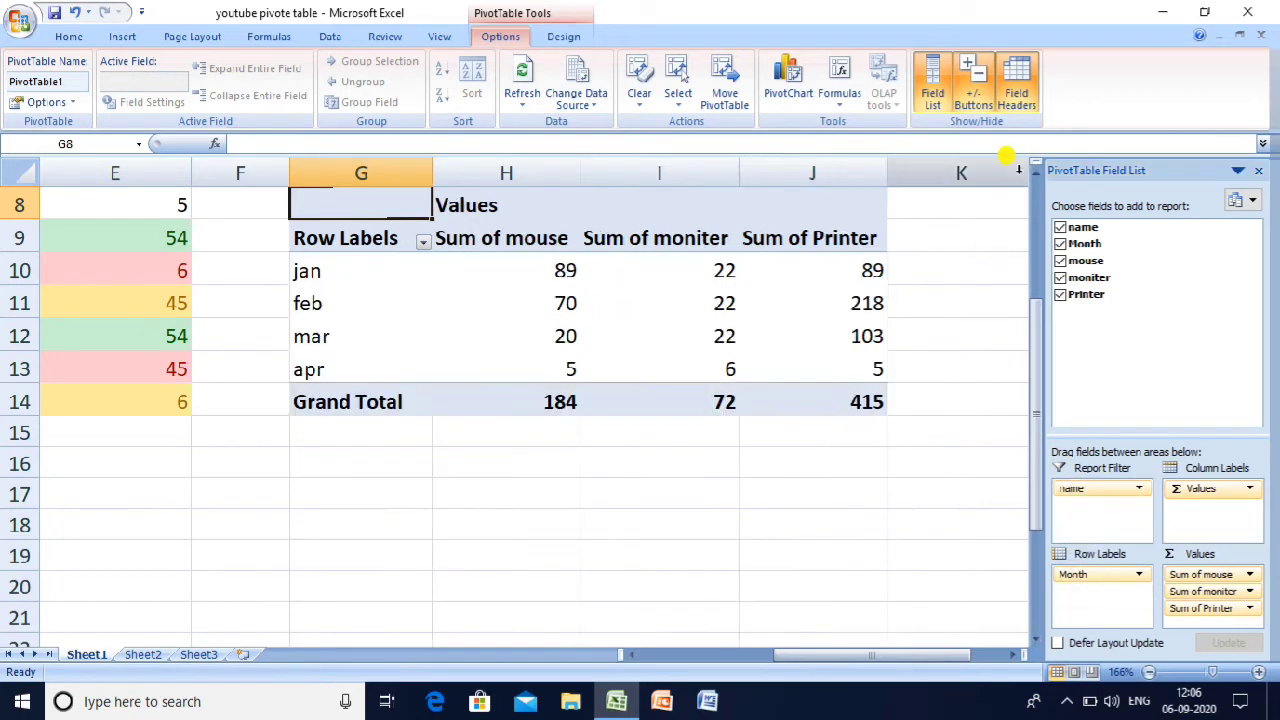
pyautogui.scroll(1, 1036, 178)
pyautogui.scroll(1, 1036, 178)
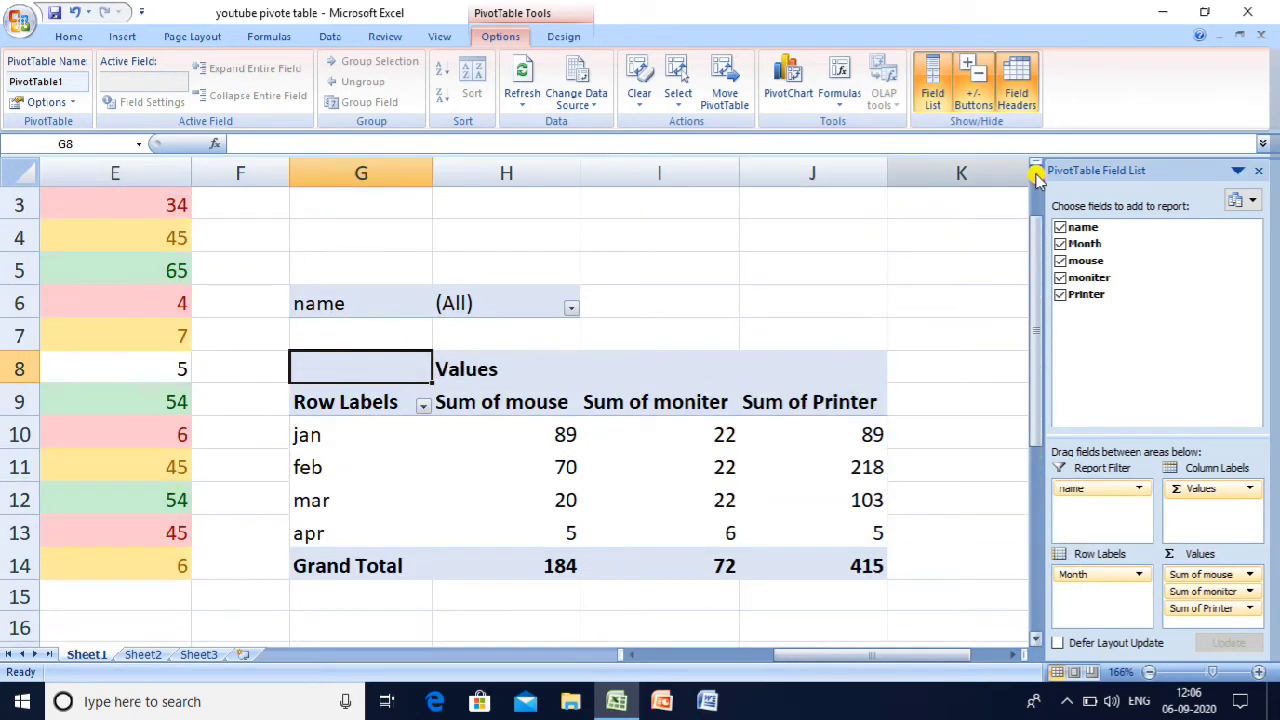
# Filter the PivotTable by name to the first person listed.
pyautogui.click(572, 307)
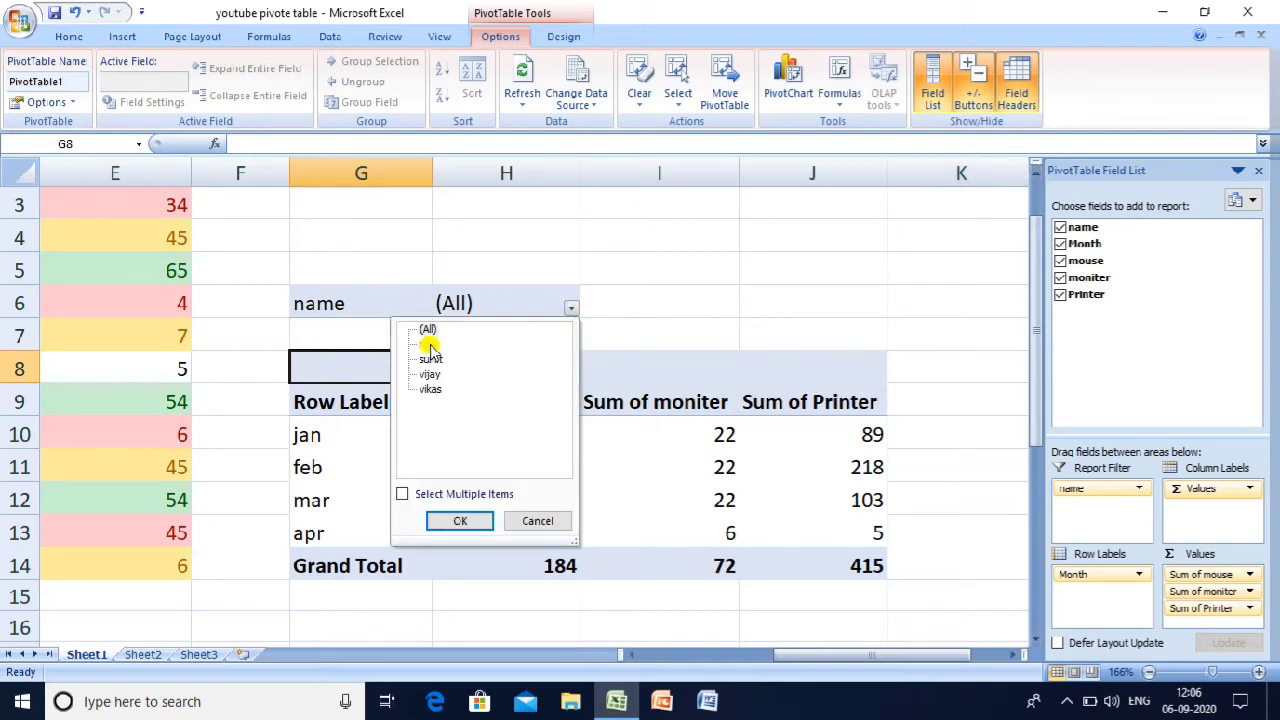
pyautogui.click(428, 345)
pyautogui.click(462, 521)
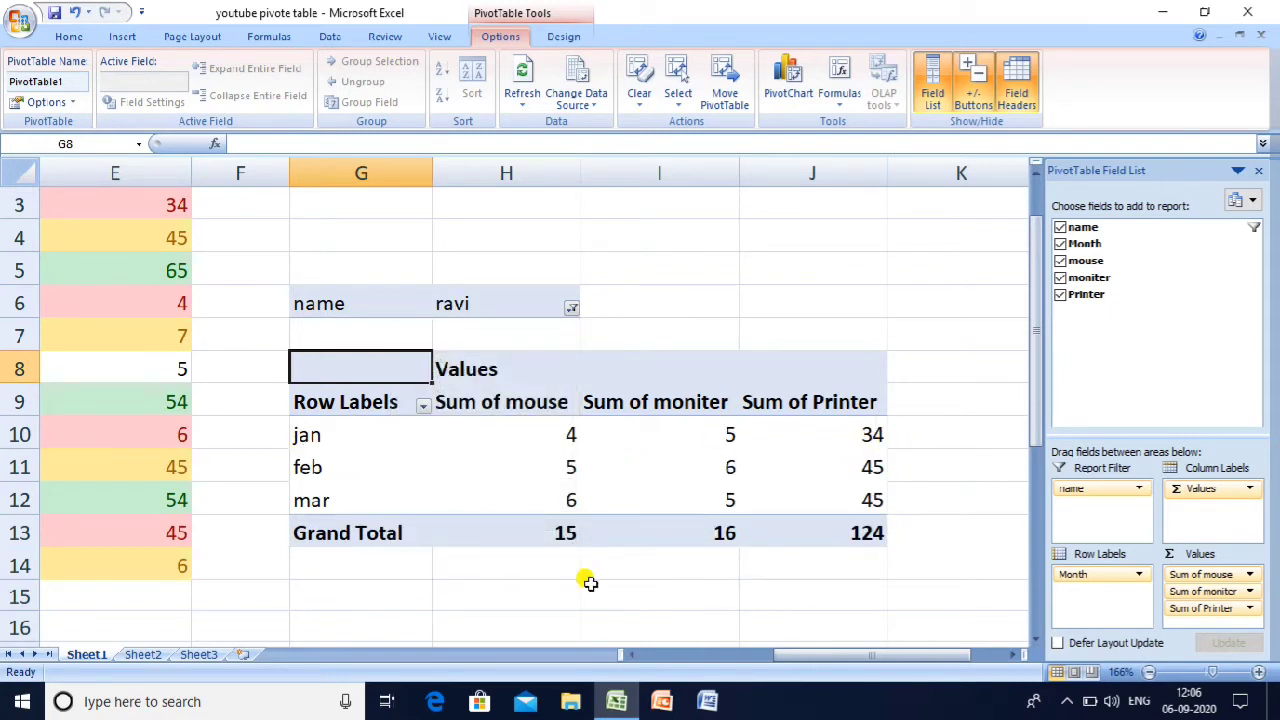
# Switch the PivotTable's name filter to the third person listed.
pyautogui.click(571, 308)
pyautogui.click(429, 374)
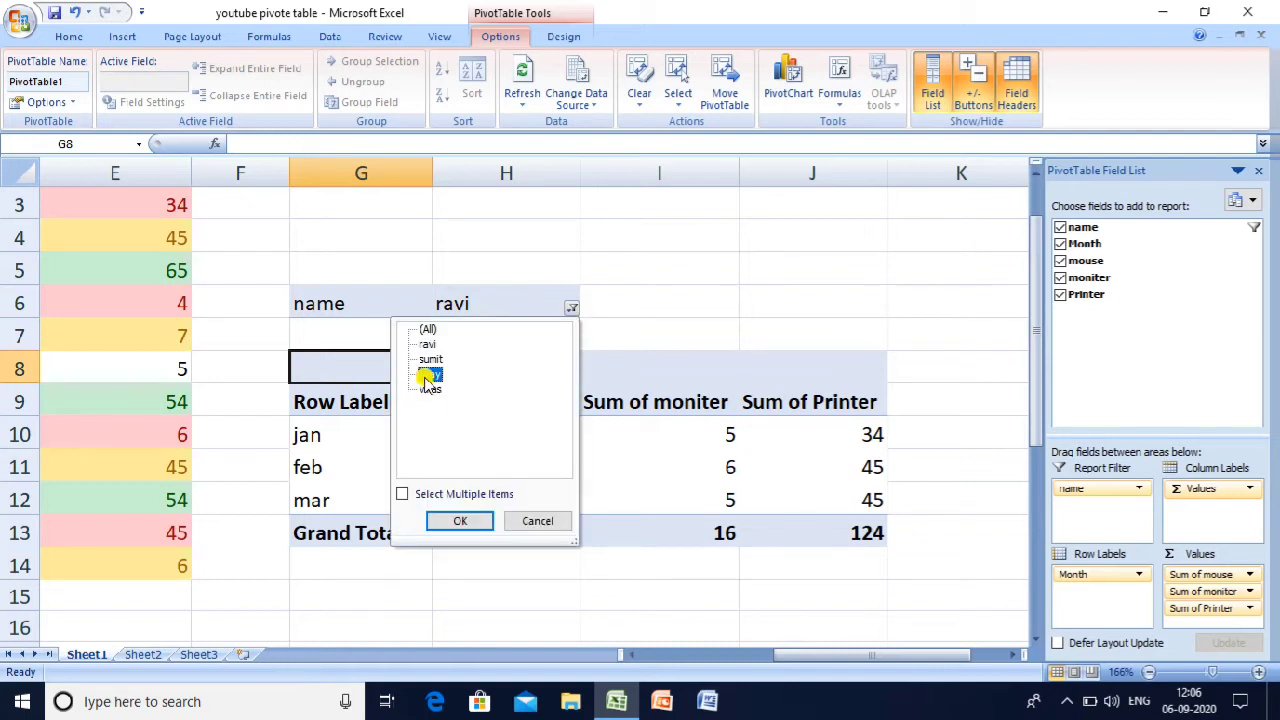
pyautogui.click(460, 520)
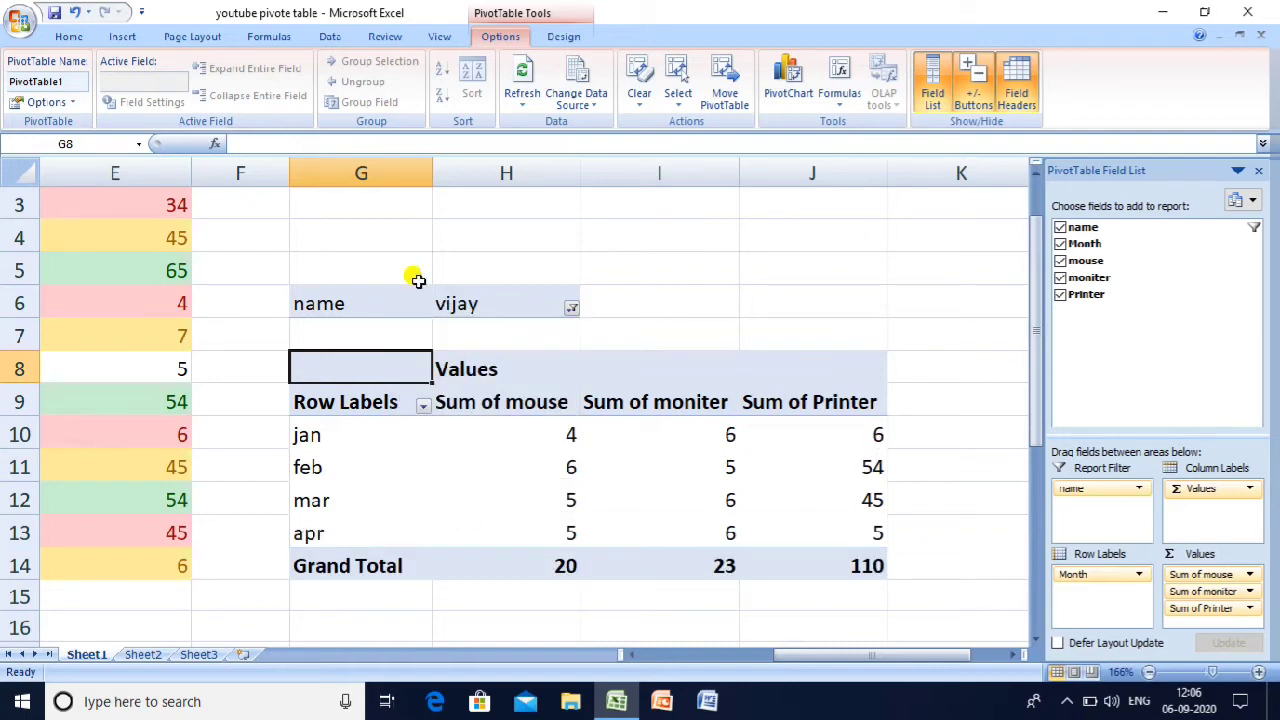
# Allow multiple items in the name filter and include the first person listed alongside the third.
pyautogui.click(571, 310)
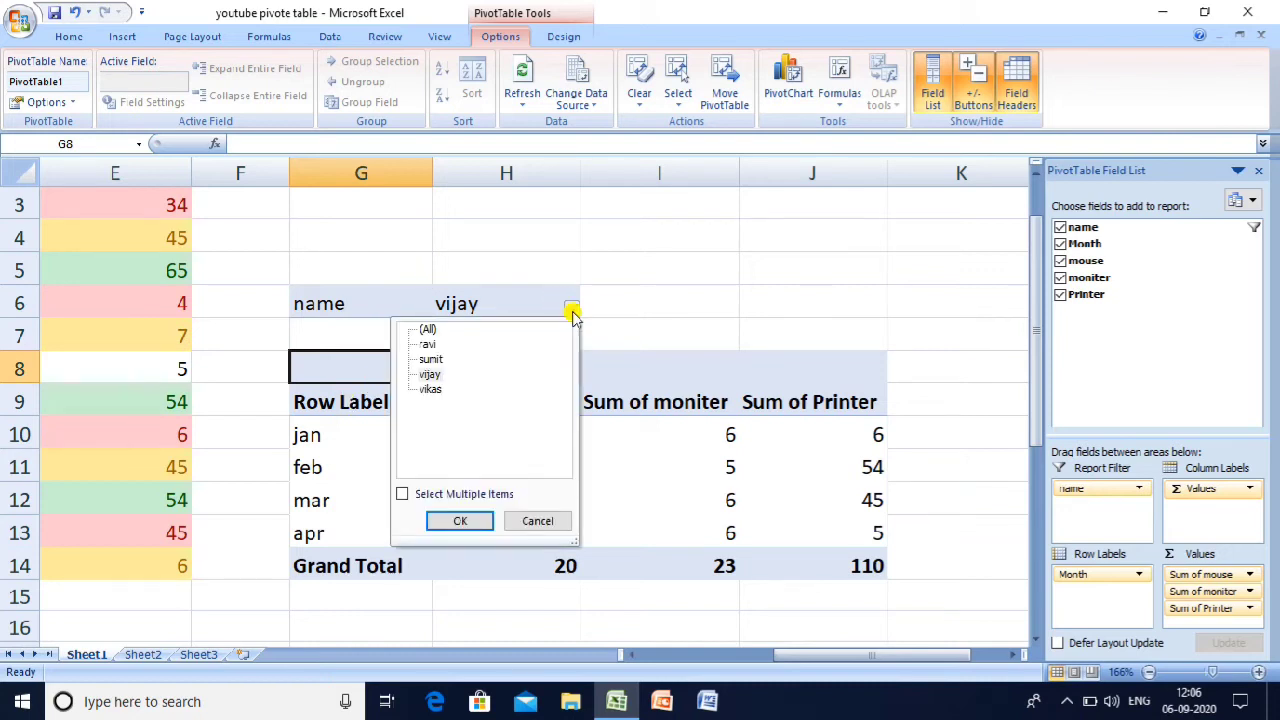
pyautogui.click(402, 495)
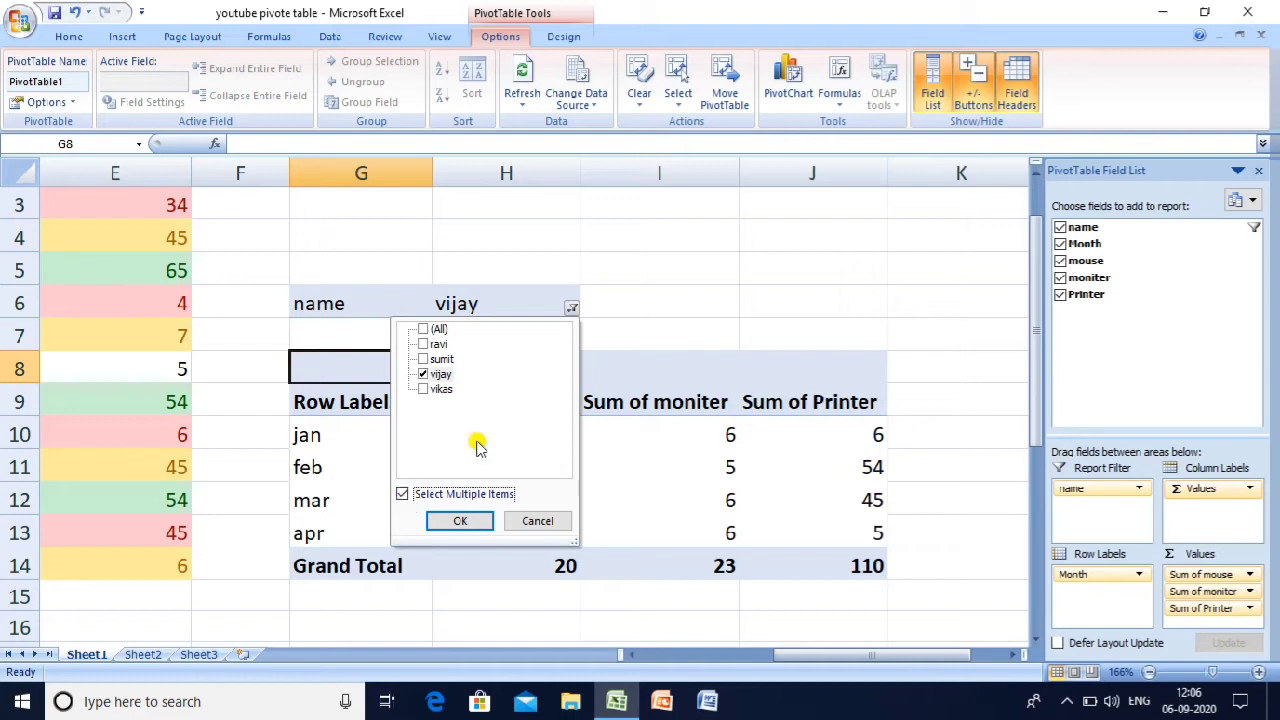
pyautogui.click(421, 345)
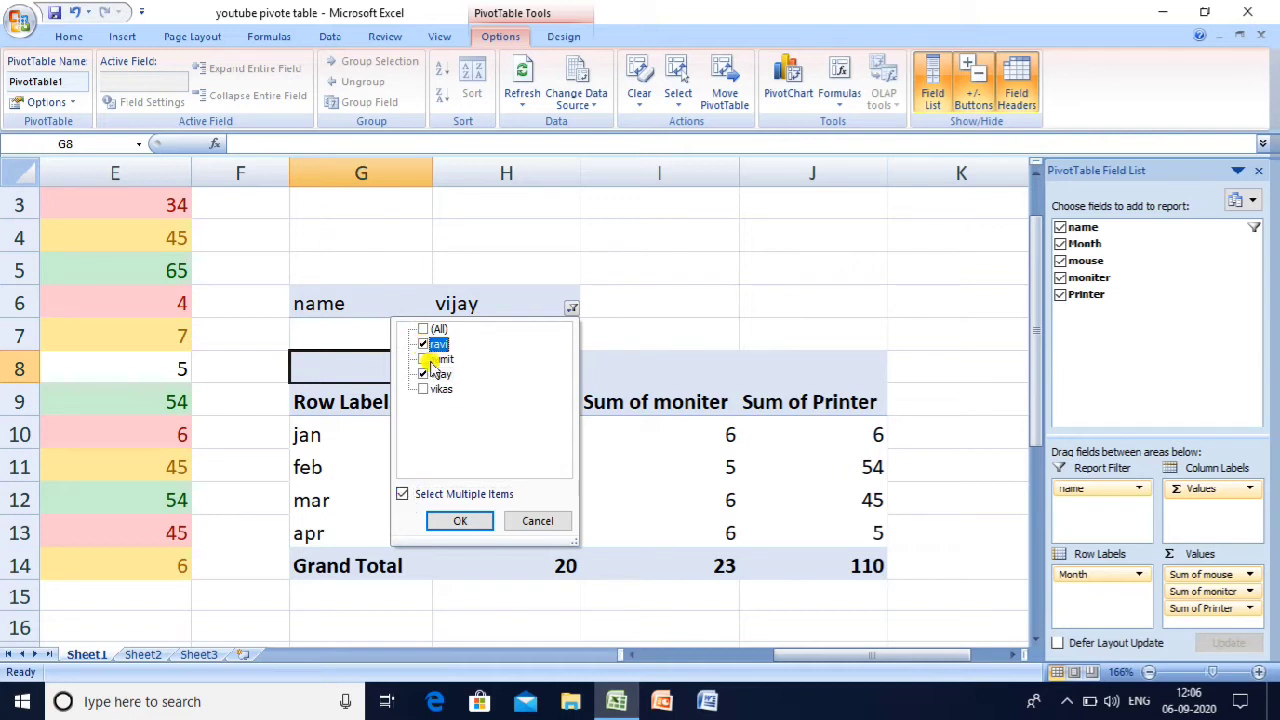
pyautogui.click(457, 524)
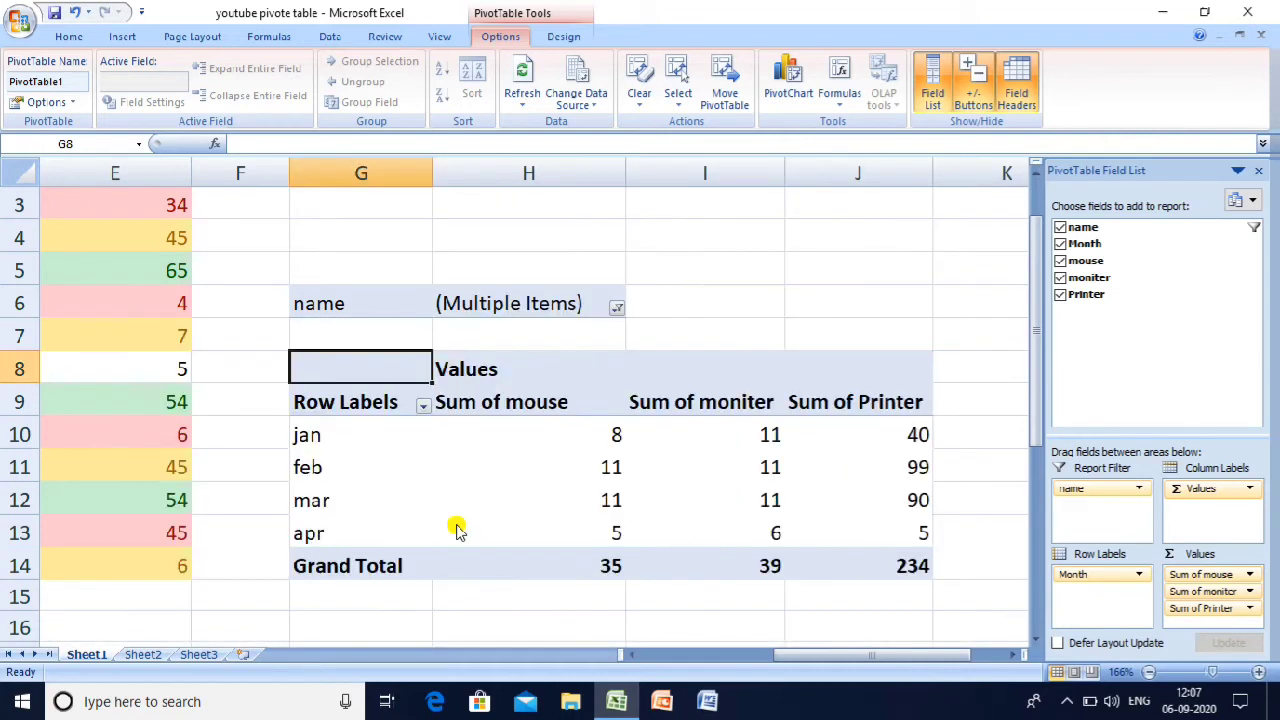
# Change the Printer value field in the PivotTable to summarise by Max.
pyautogui.click(750, 466)
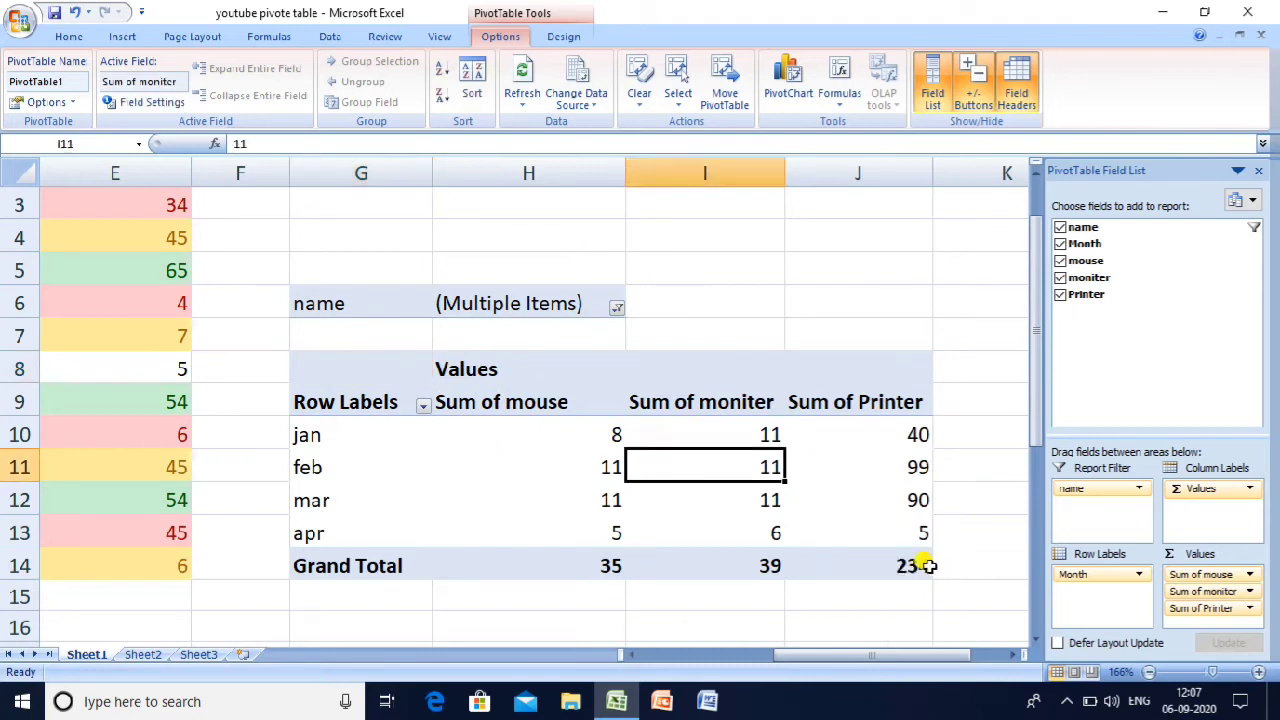
pyautogui.click(888, 561)
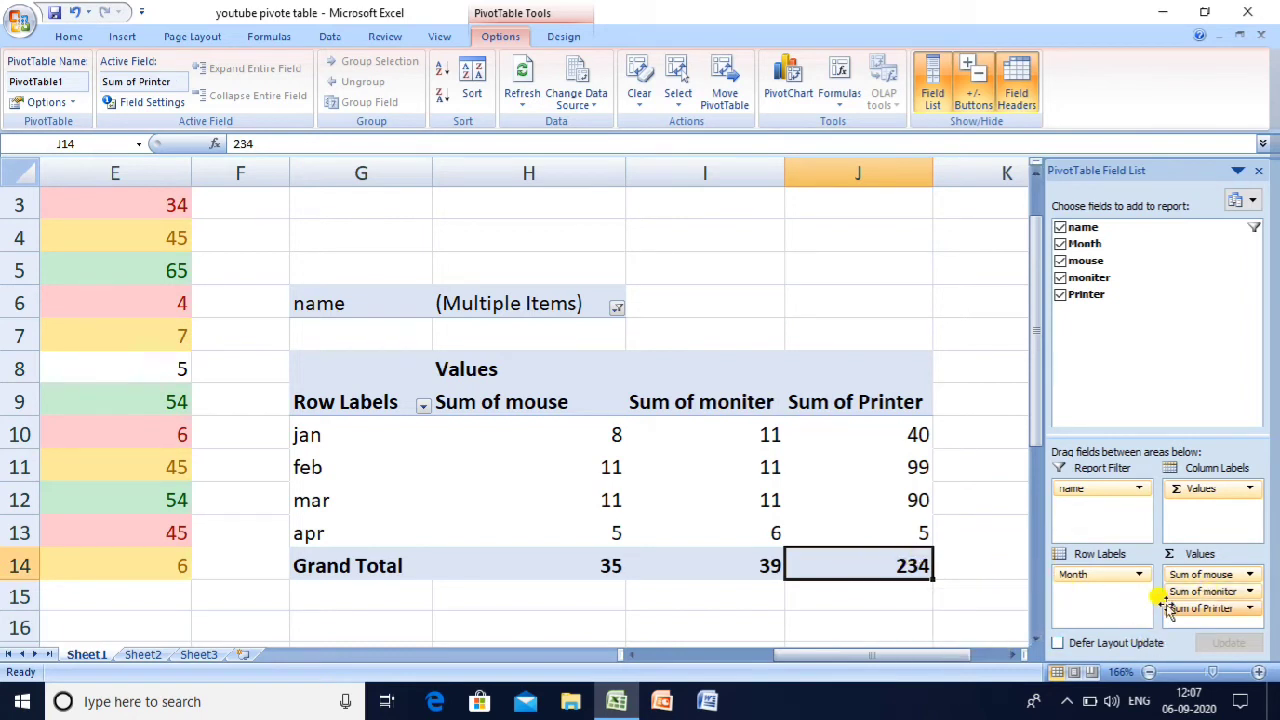
pyautogui.click(1230, 610)
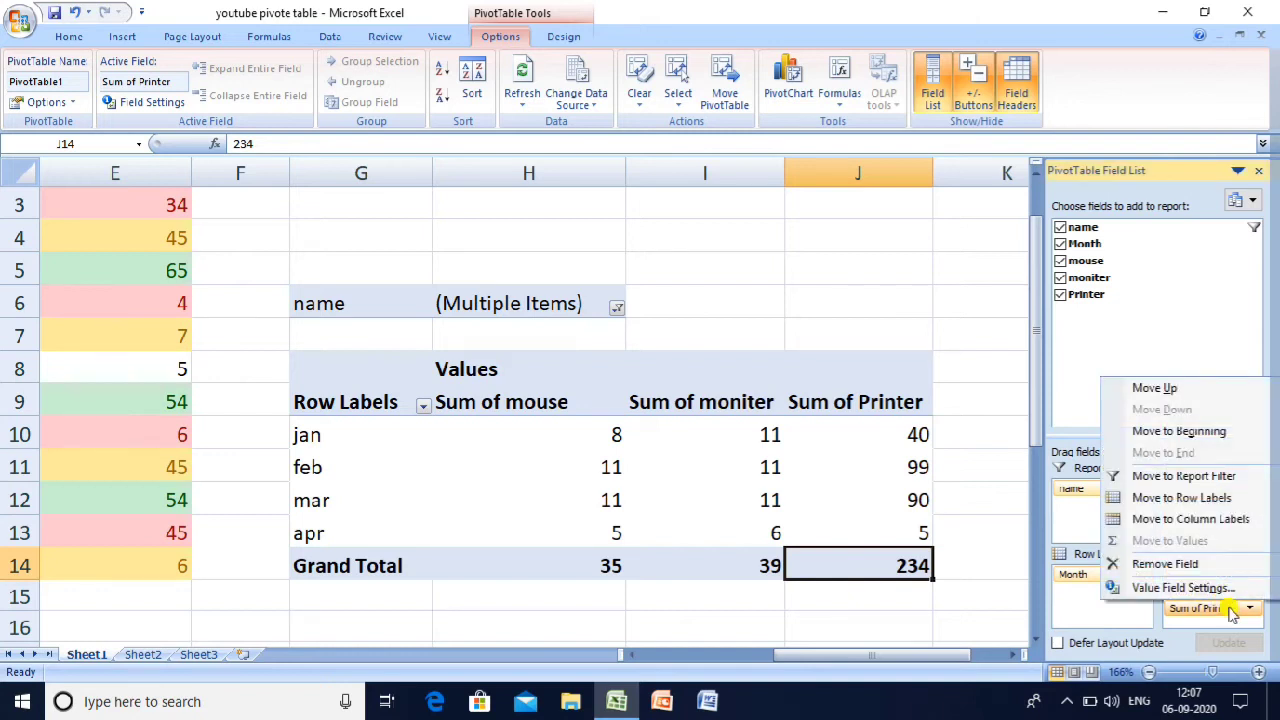
pyautogui.click(1215, 590)
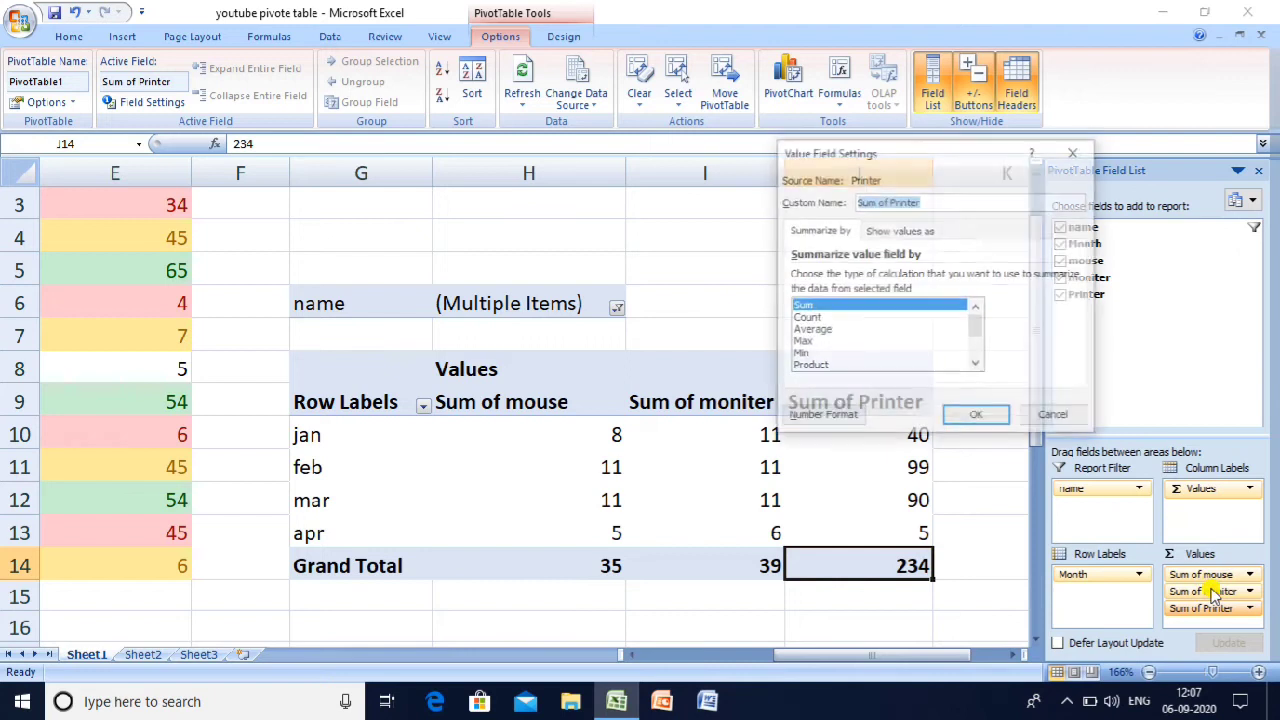
pyautogui.click(810, 342)
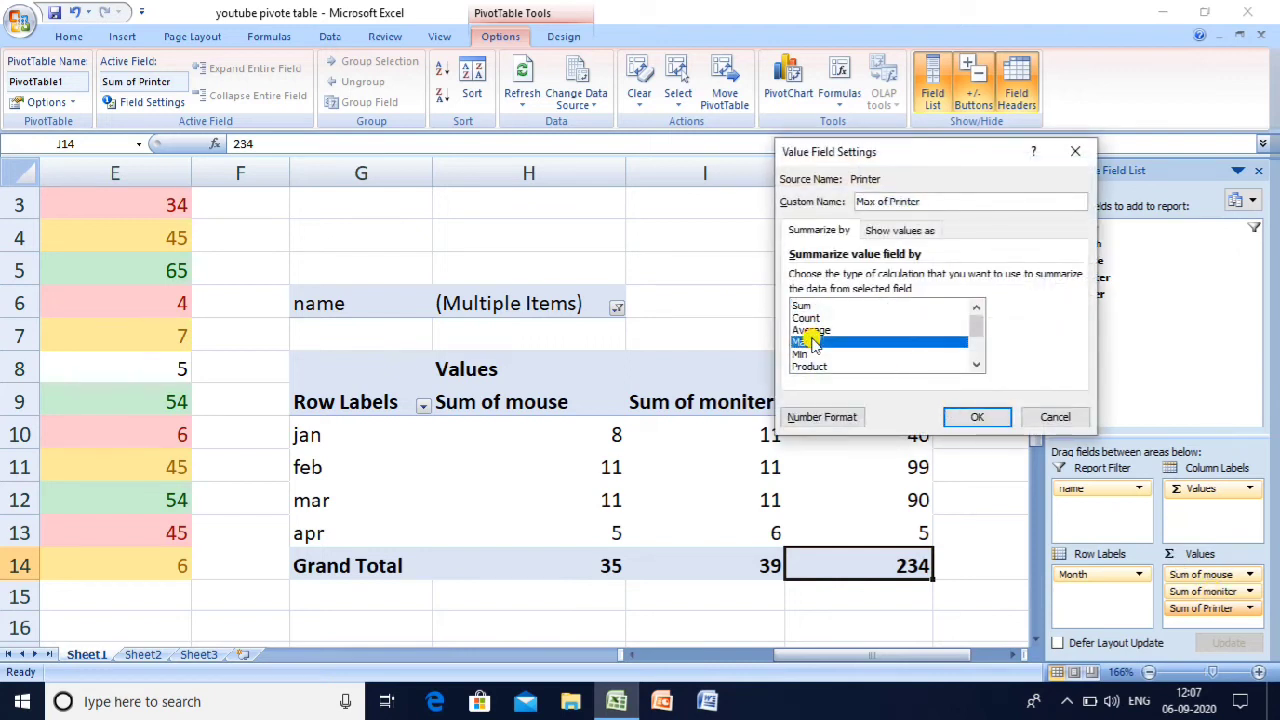
pyautogui.click(978, 418)
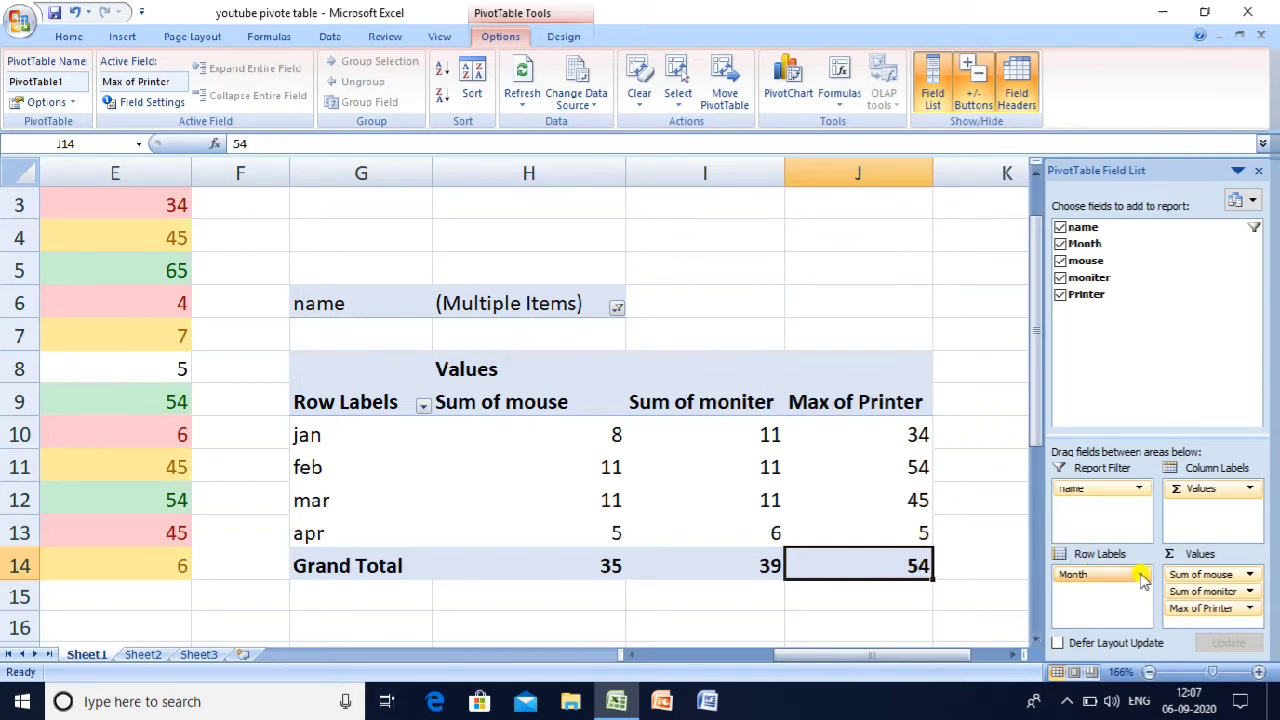
# Set the Printer value field to summarise by Sum.
pyautogui.click(1228, 609)
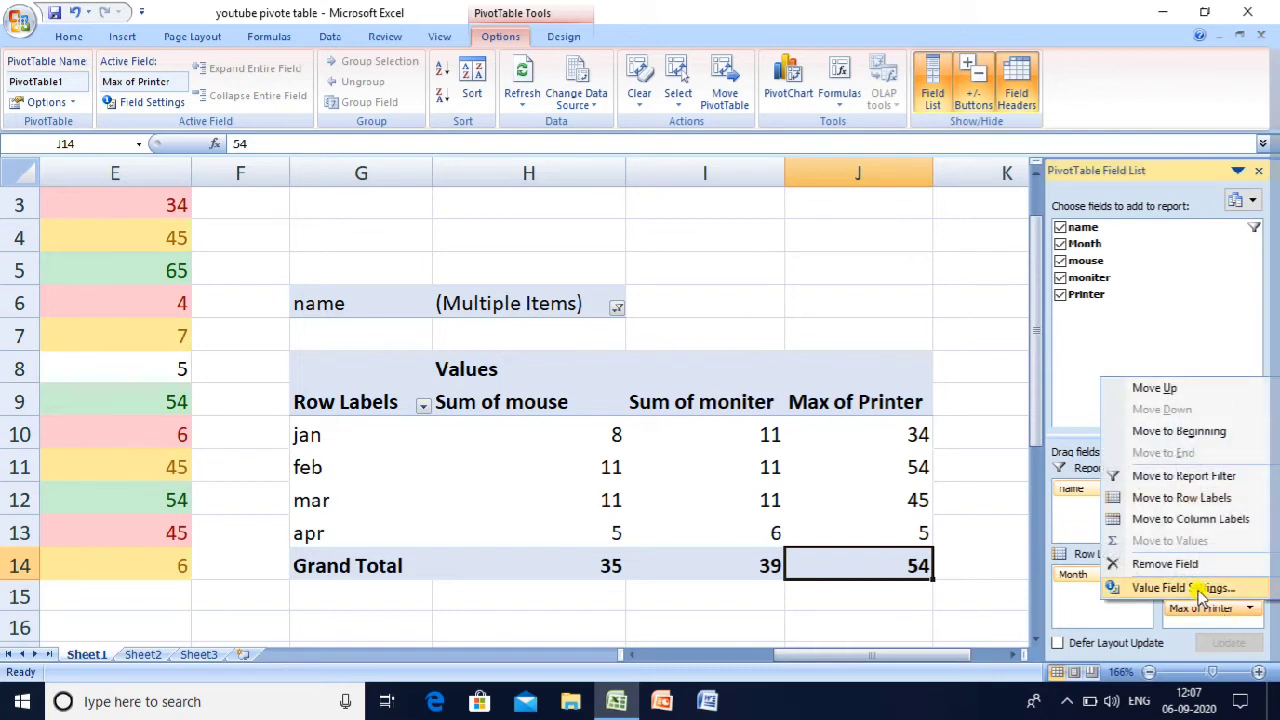
pyautogui.click(1198, 588)
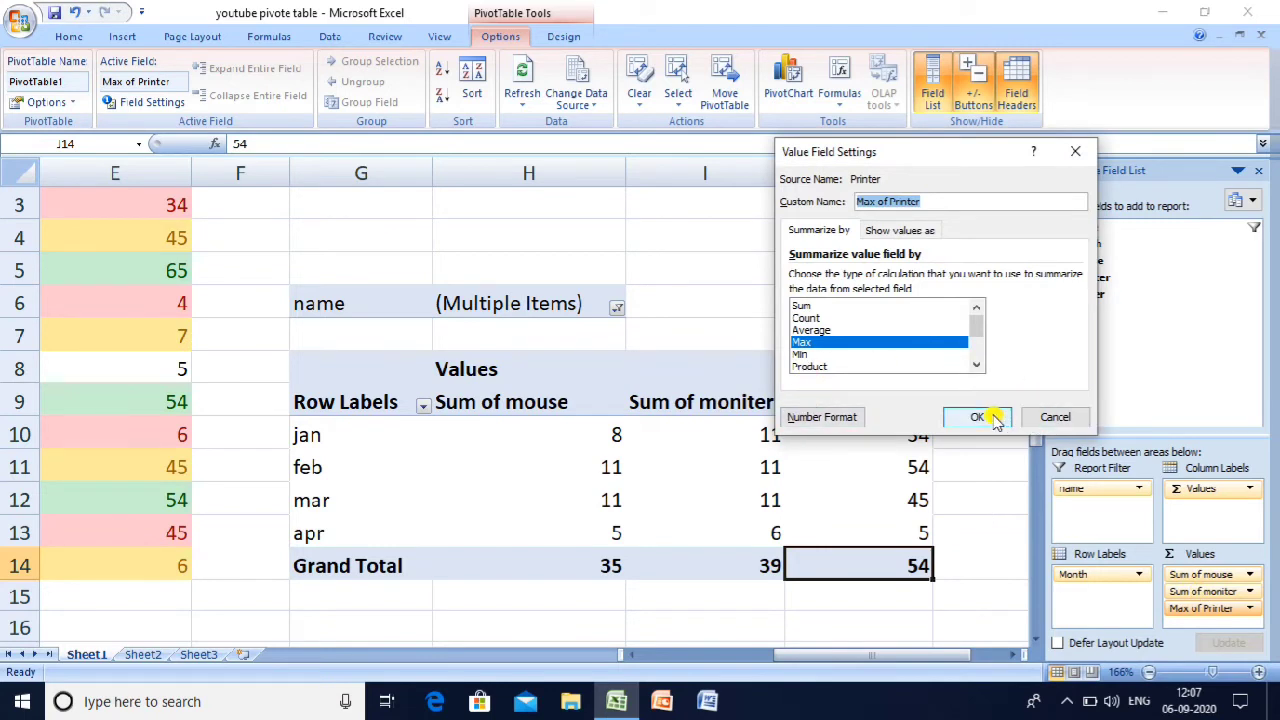
pyautogui.click(828, 306)
pyautogui.click(975, 418)
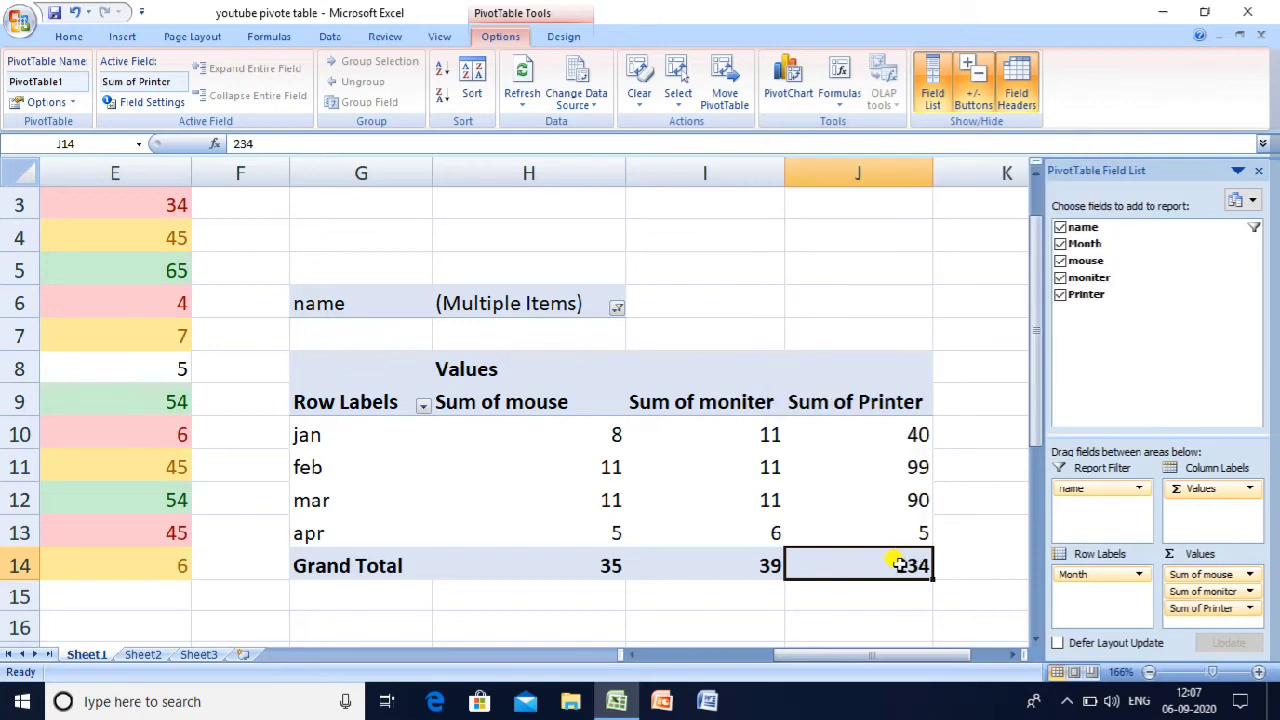
pyautogui.moveTo(900, 565)
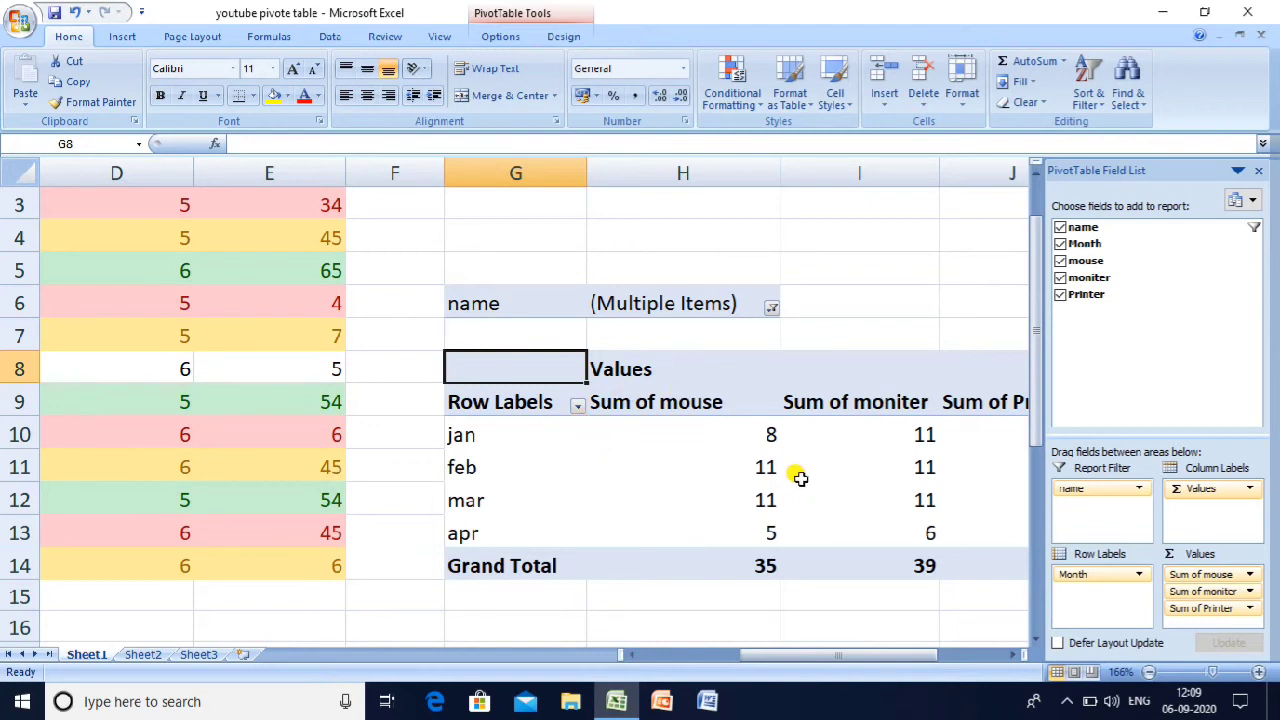
pyautogui.click(1015, 660)
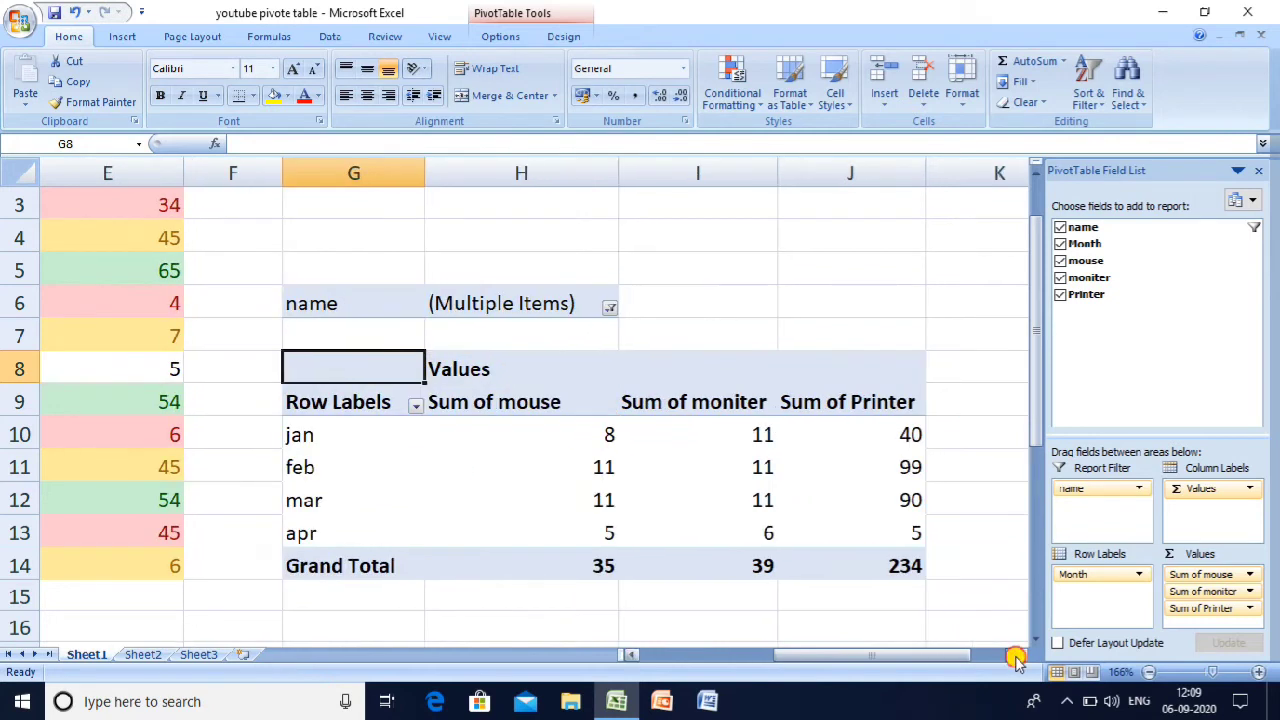
# Delete the whole PivotTable range G6:J14 and undo the deletion.
pyautogui.click(1015, 660)
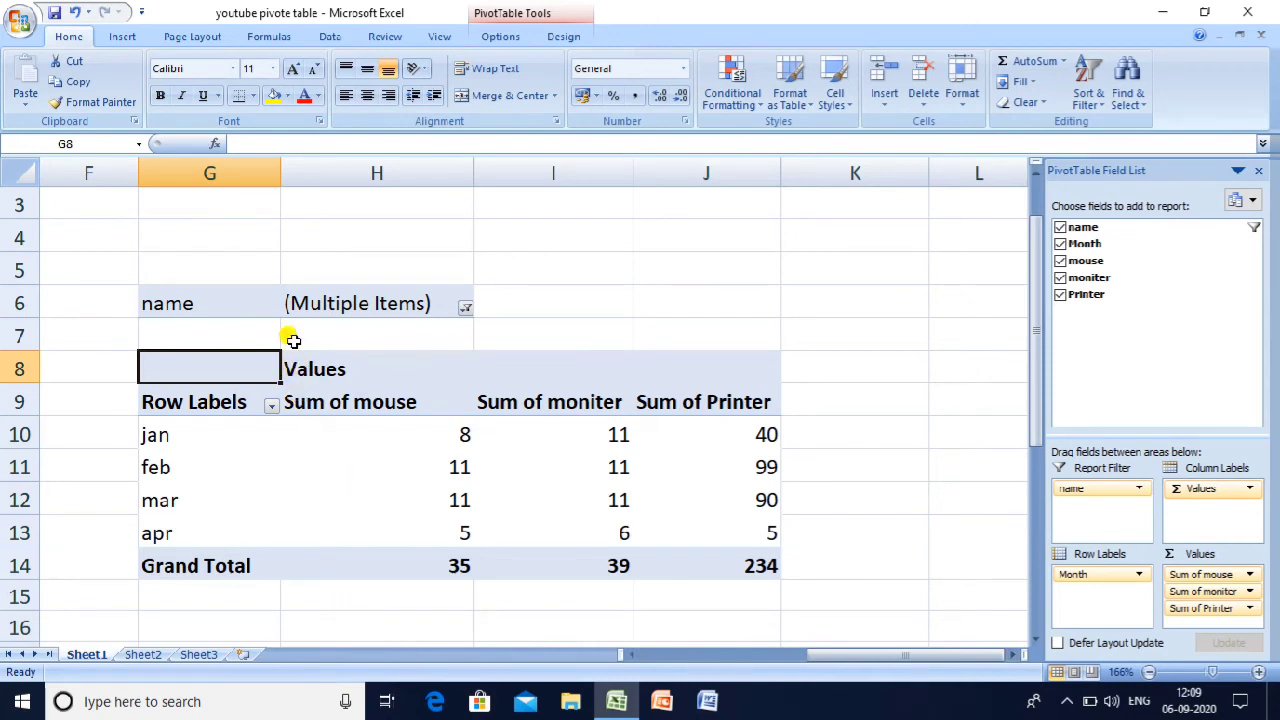
pyautogui.click(216, 302)
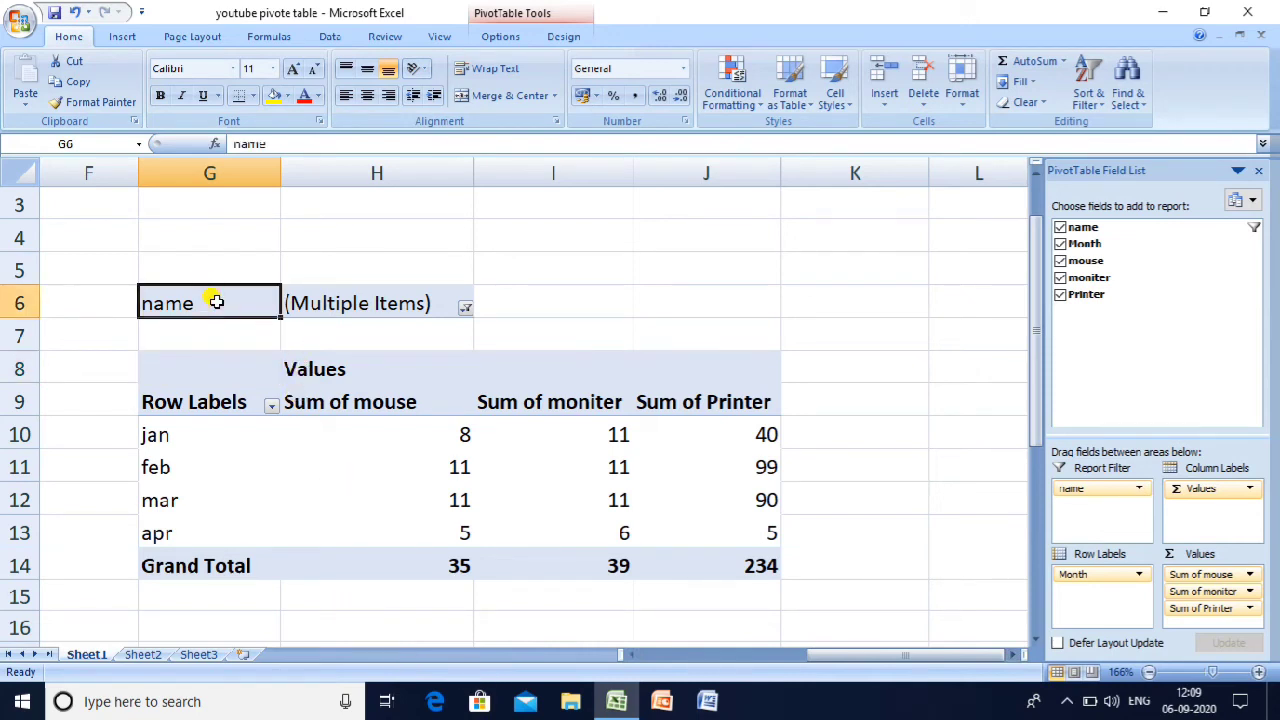
pyautogui.hotkey('shift', 'Right')
pyautogui.hotkey('shift', 'Right')
pyautogui.hotkey('shift', 'Right')
pyautogui.hotkey('shift', 'Down')
pyautogui.hotkey('shift', 'Down')
pyautogui.hotkey('shift', 'Down')
pyautogui.hotkey('shift', 'Down')
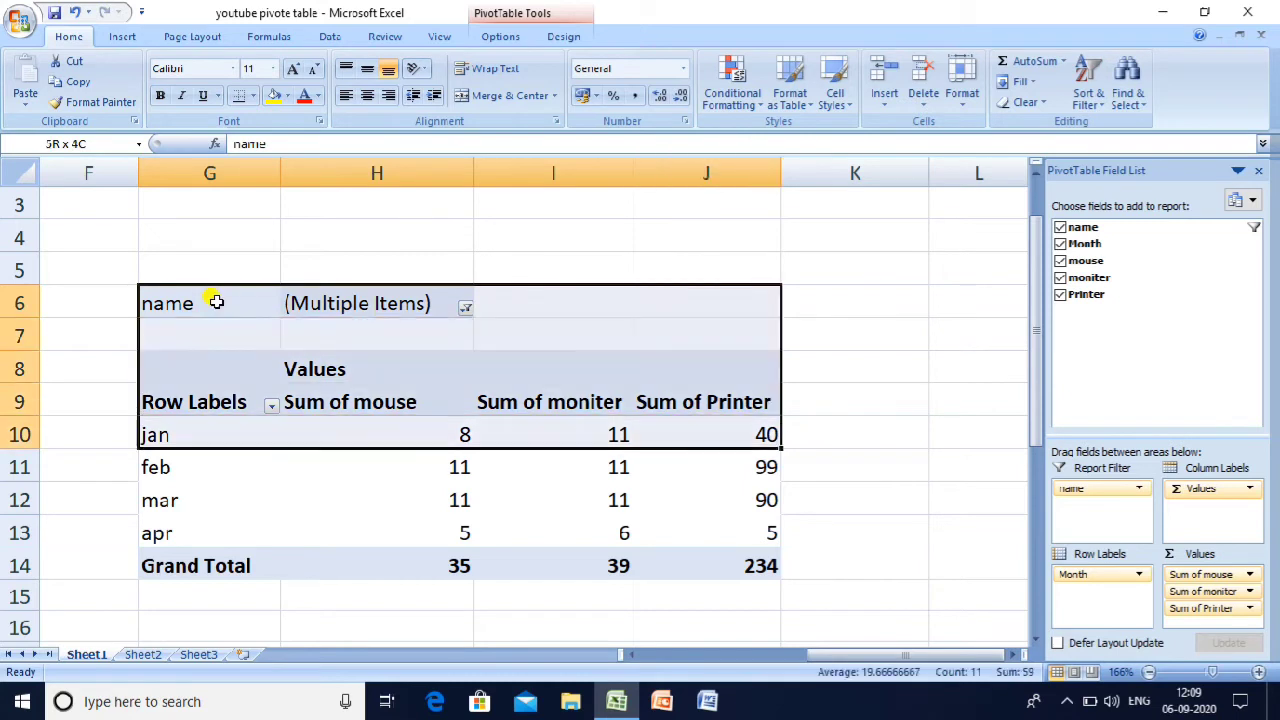
pyautogui.hotkey('shift', 'Down')
pyautogui.hotkey('shift', 'Down')
pyautogui.hotkey('shift', 'Down')
pyautogui.hotkey('shift', 'Down')
pyautogui.press('Delete')
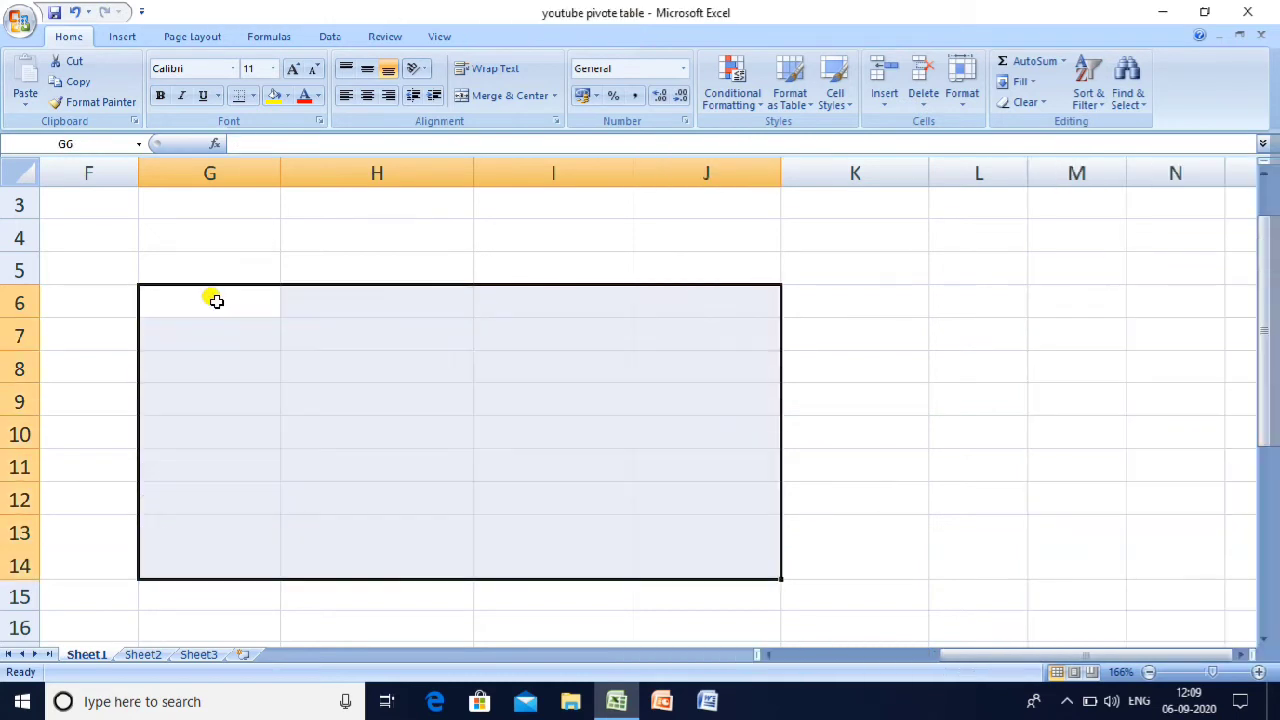
pyautogui.hotkey('ctrl', 'z')
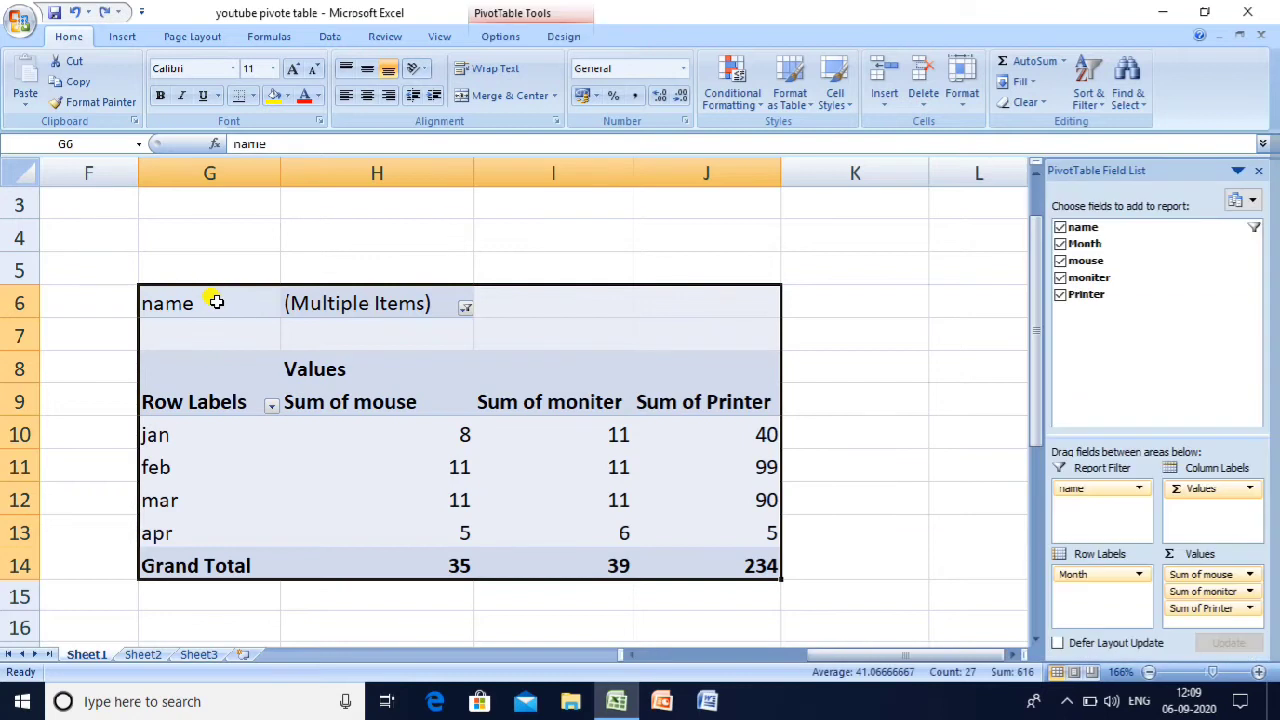
# Try to delete only parts of the PivotTable: the Row Labels heading and the values in H11:I14.
pyautogui.click(137, 404)
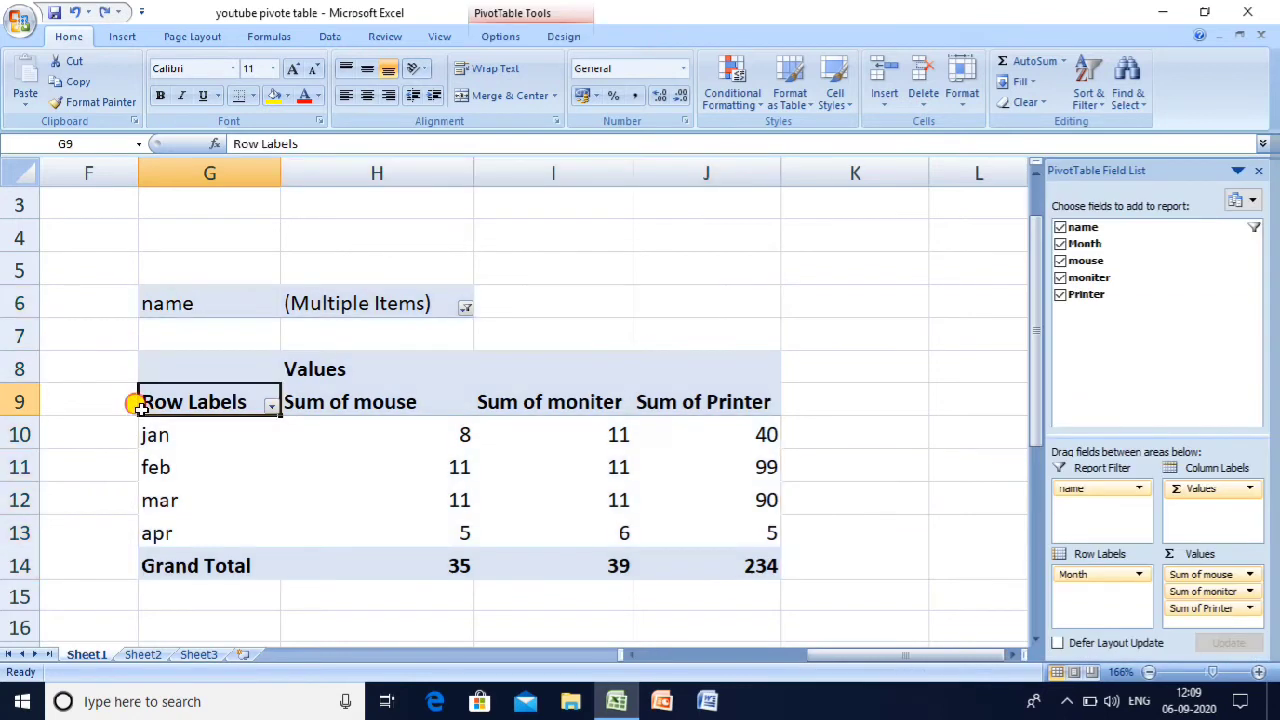
pyautogui.moveTo(137, 404); pyautogui.dragTo(142, 412)
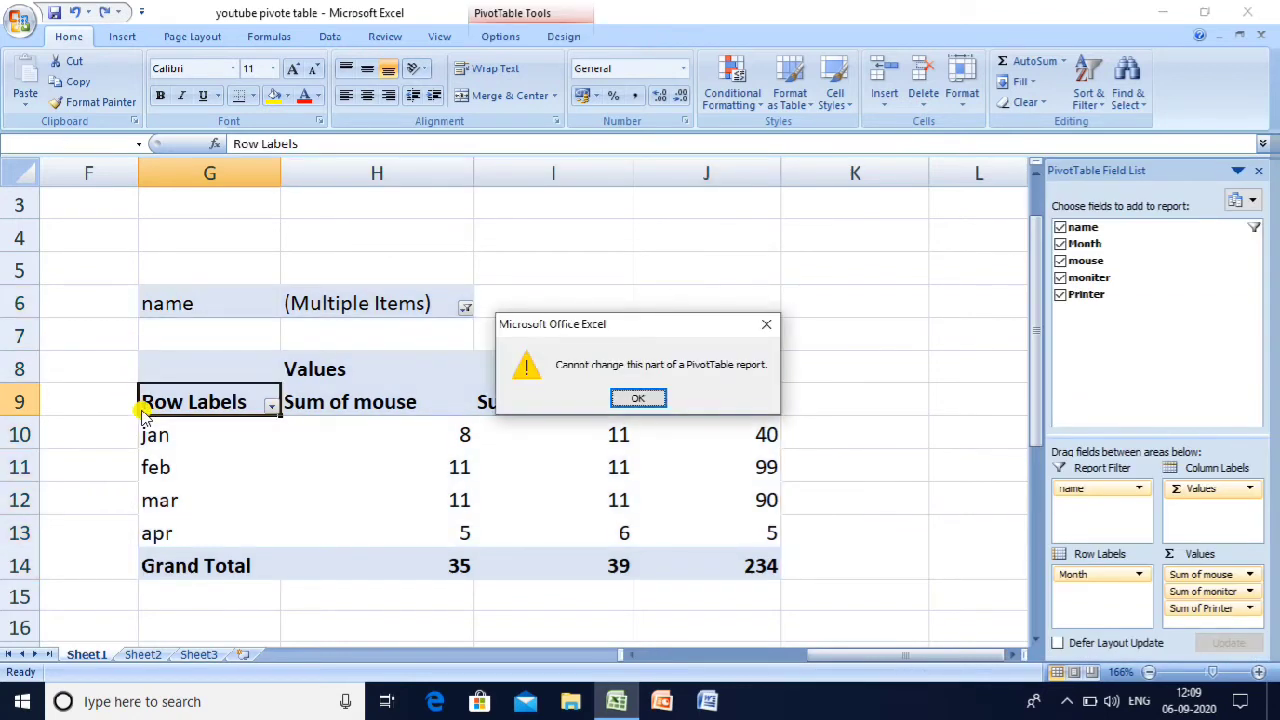
pyautogui.press('Return')
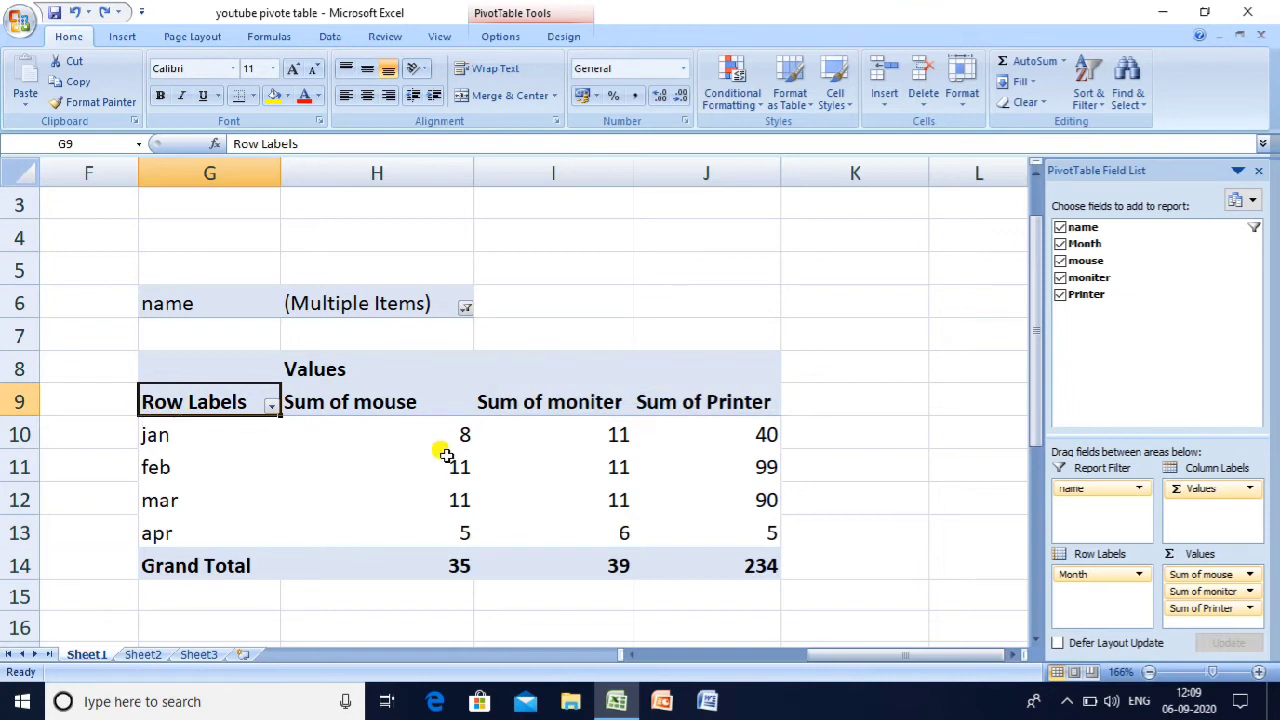
pyautogui.moveTo(445, 455); pyautogui.dragTo(563, 574)
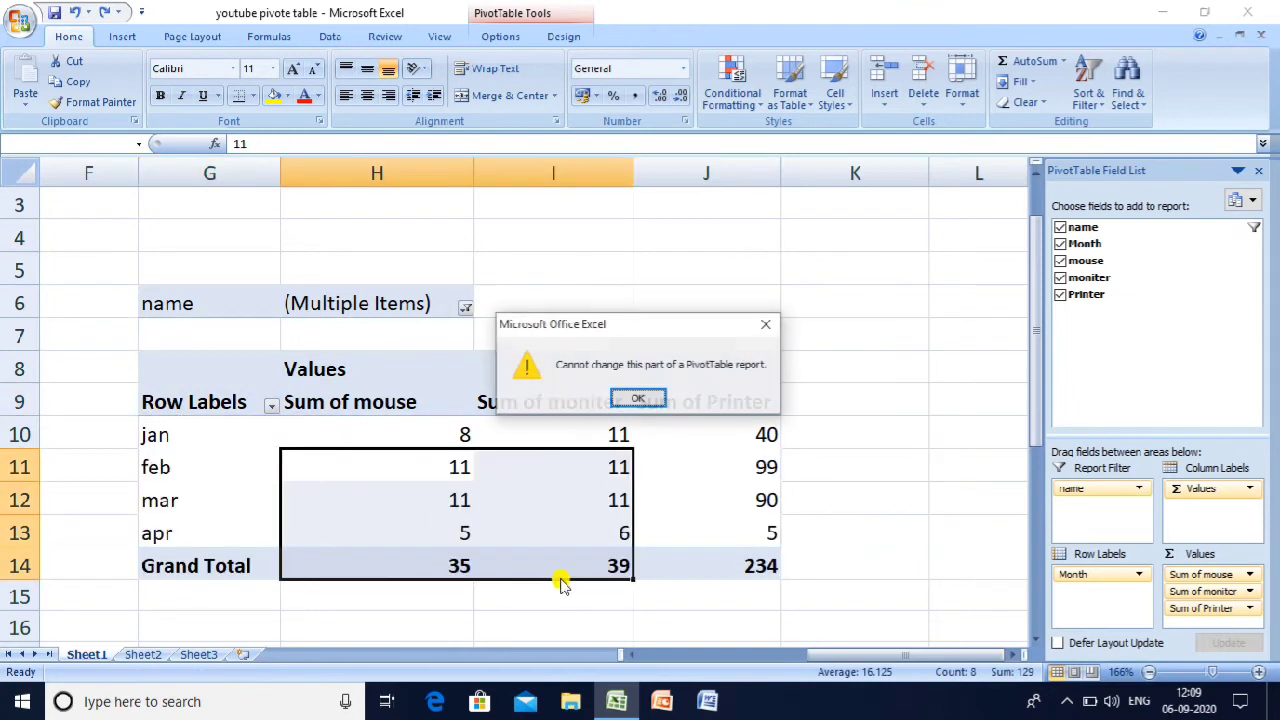
pyautogui.click(648, 400)
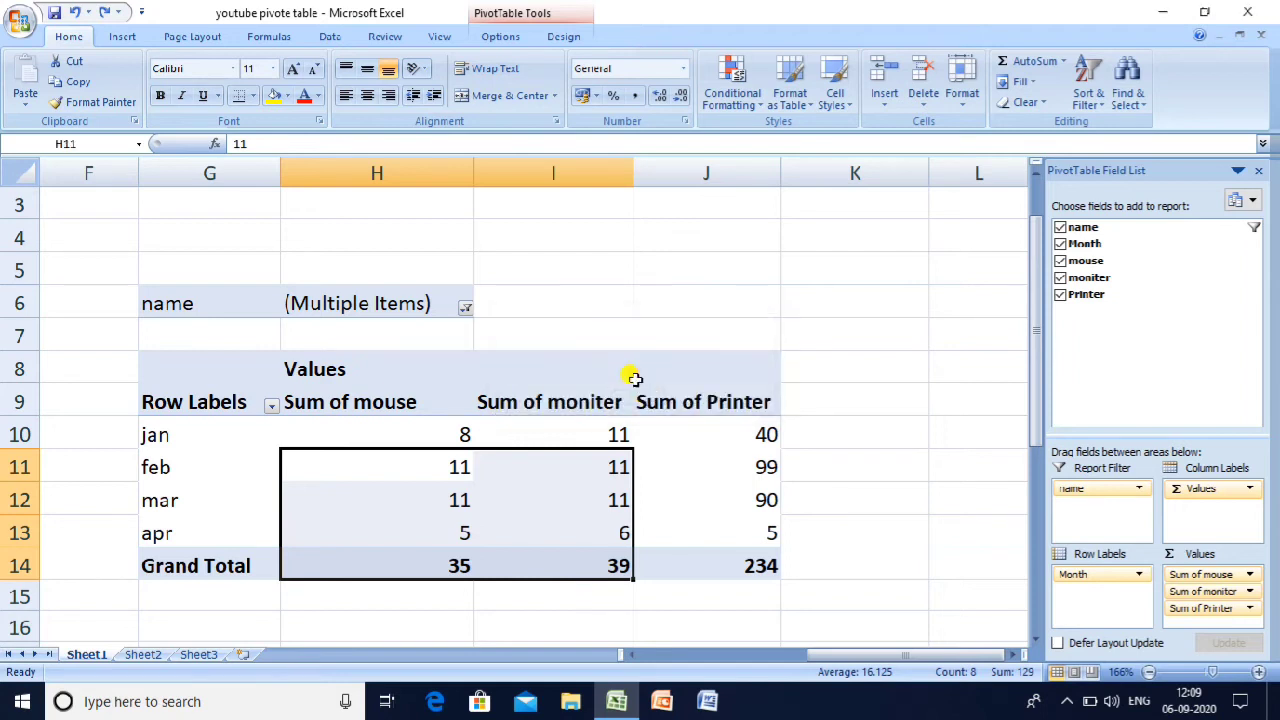
# Select the entire PivotTable with the PivotTable selection command and delete it from the worksheet.
pyautogui.click(233, 293)
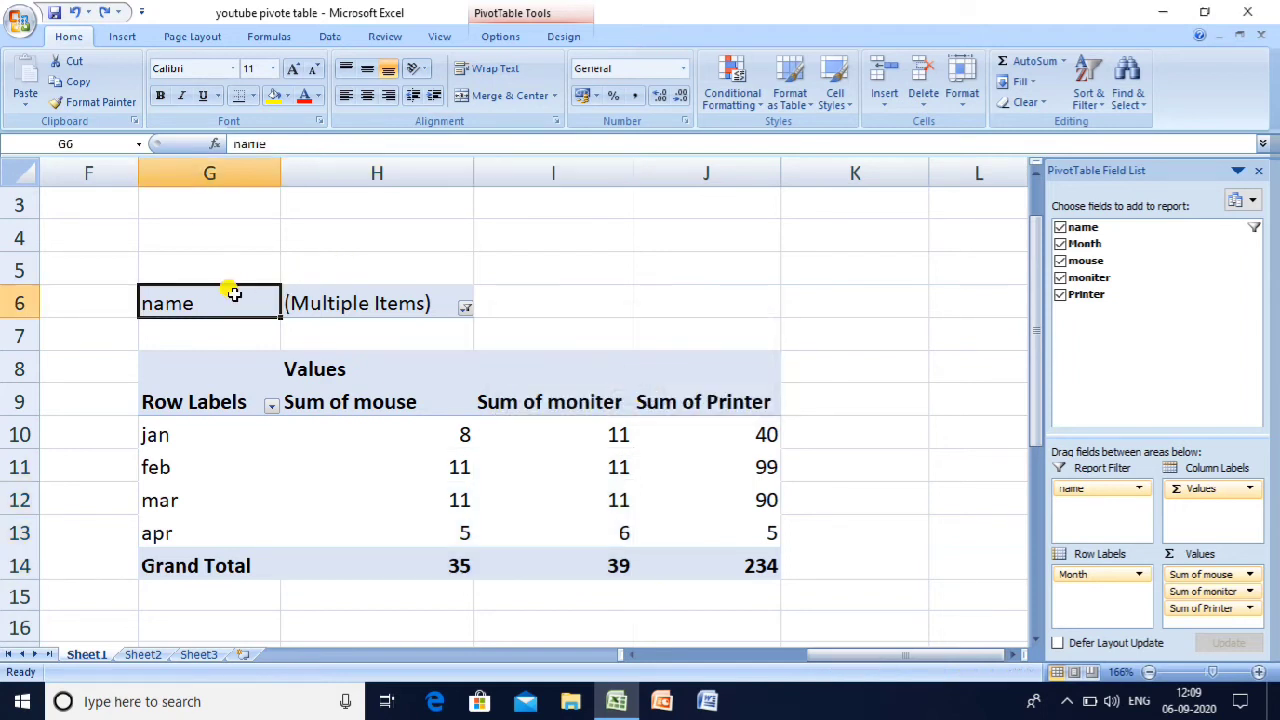
pyautogui.click(232, 368)
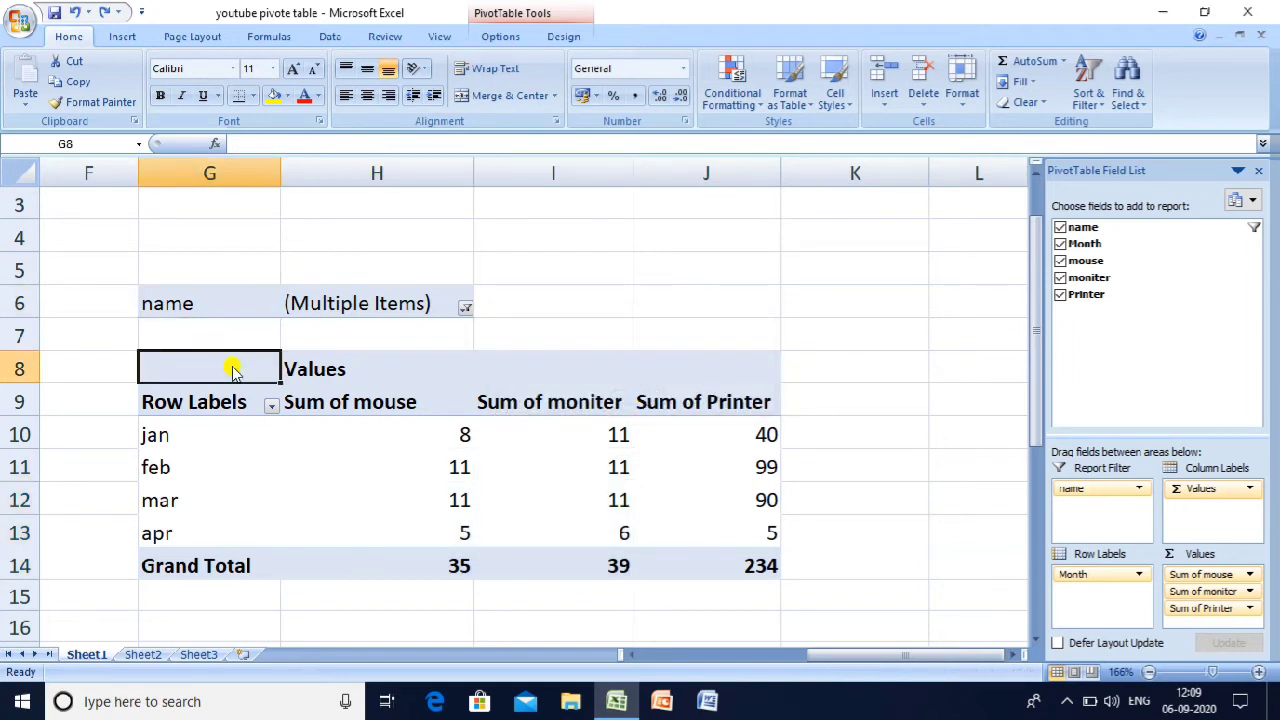
pyautogui.click(494, 38)
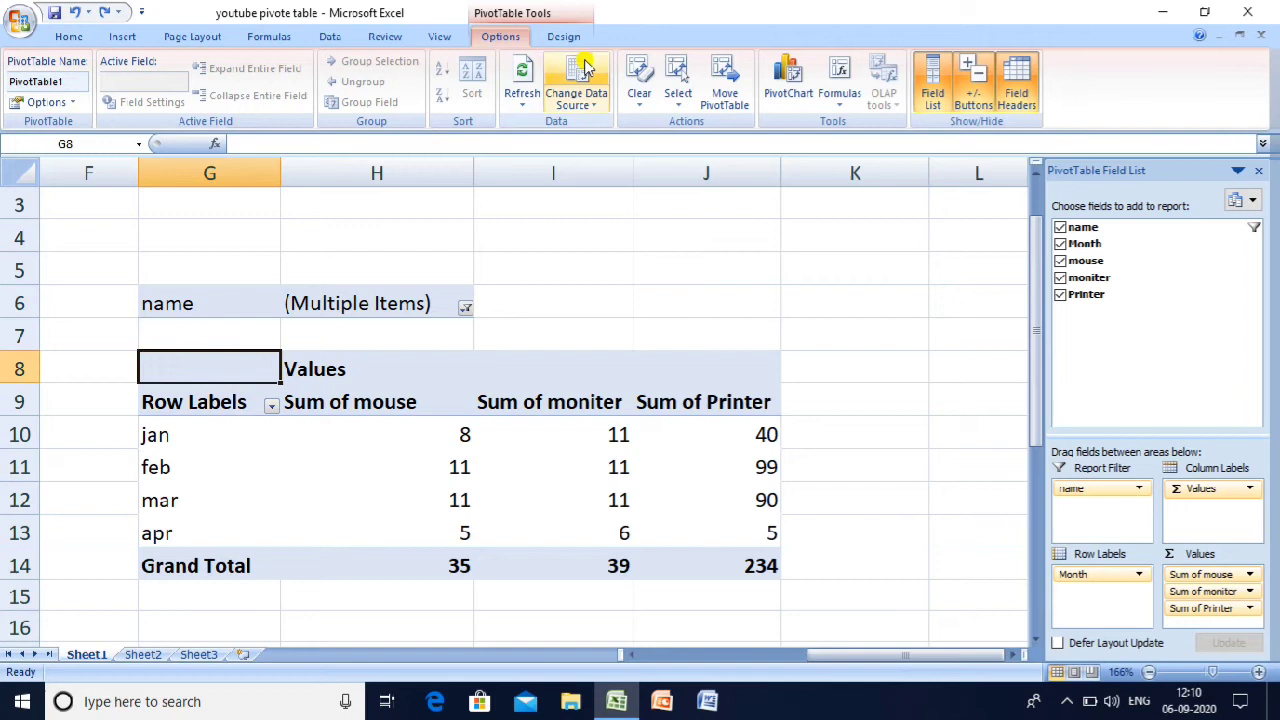
pyautogui.click(676, 100)
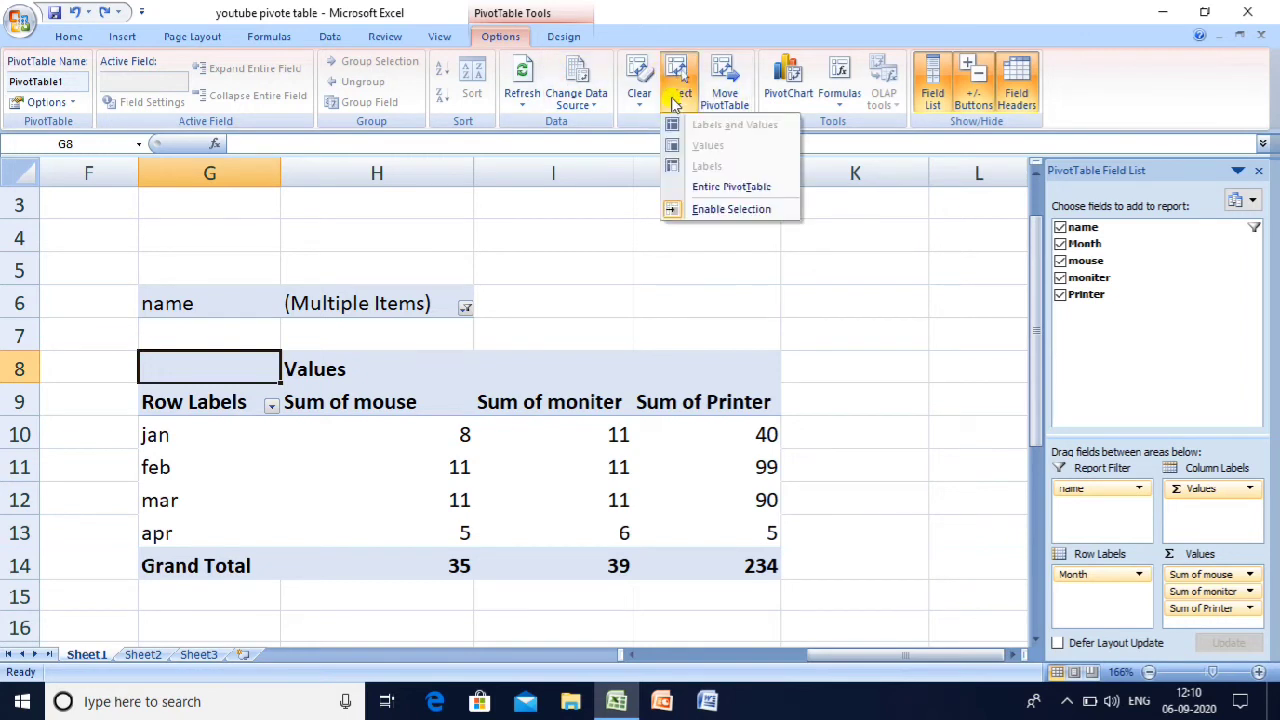
pyautogui.click(757, 190)
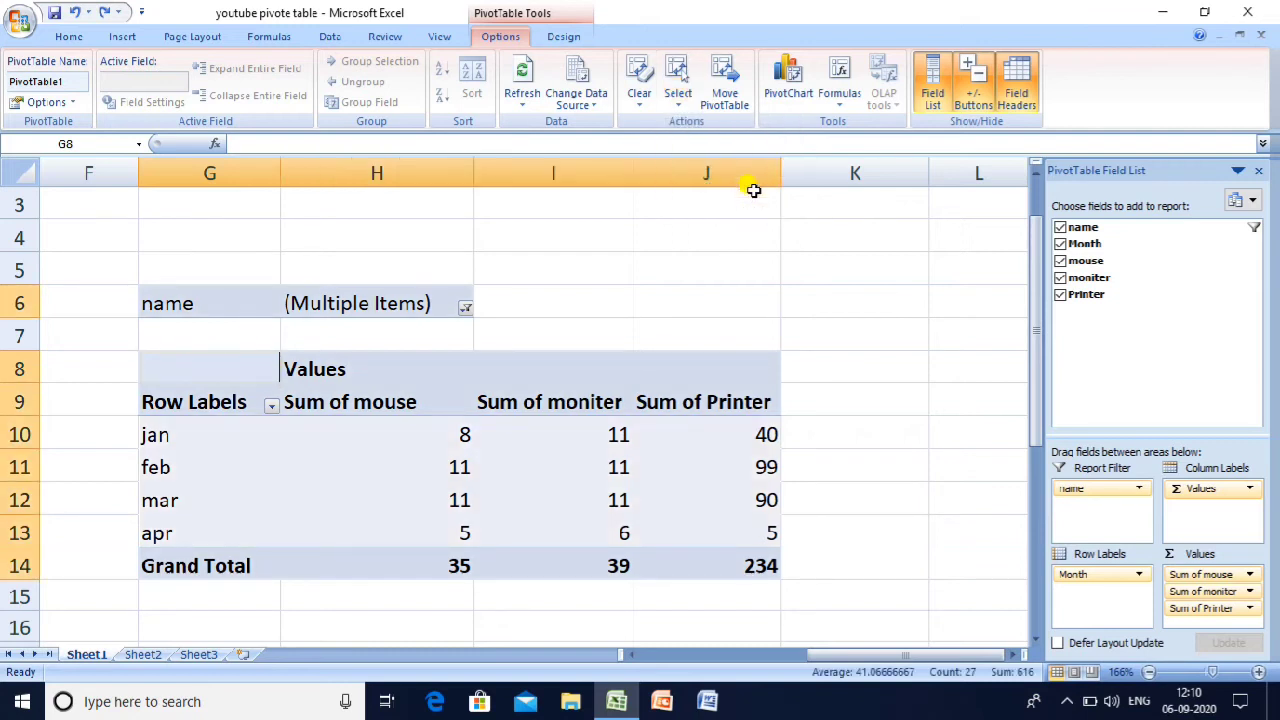
pyautogui.press('Delete')
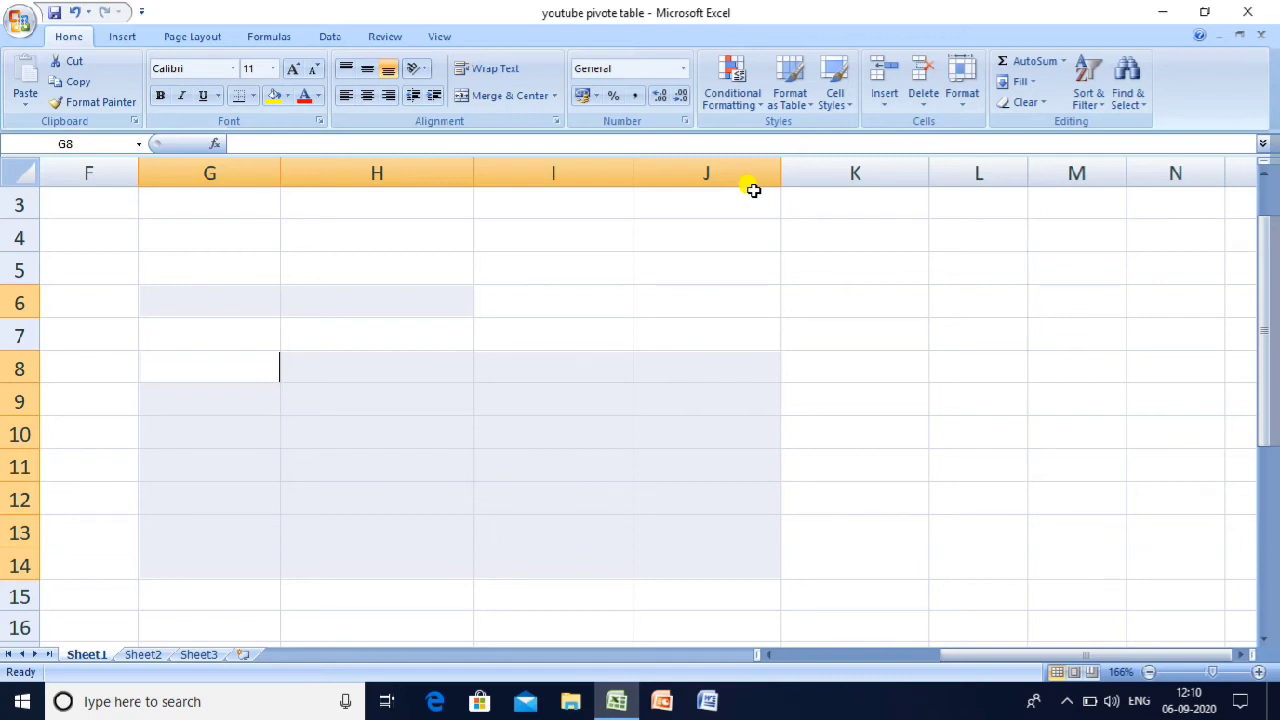
# Return to the beginning of the source data table, in its name column.
pyautogui.press('Left')
pyautogui.press('Left')
pyautogui.press('Left')
pyautogui.press('Left')
pyautogui.press('Left')
pyautogui.press('Left')
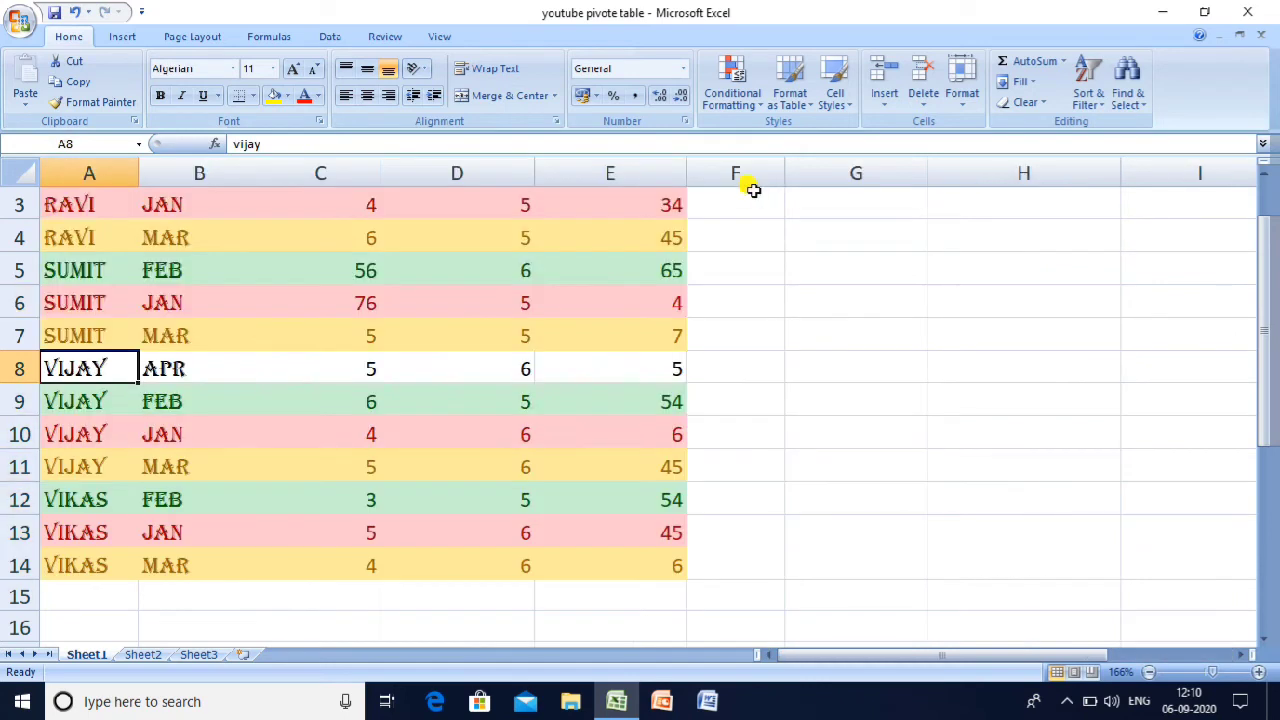
pyautogui.press('Up')
pyautogui.press('Up')
pyautogui.press('Up')
pyautogui.press('Up')
pyautogui.press('Up')
pyautogui.press('Up')
pyautogui.press('Up')
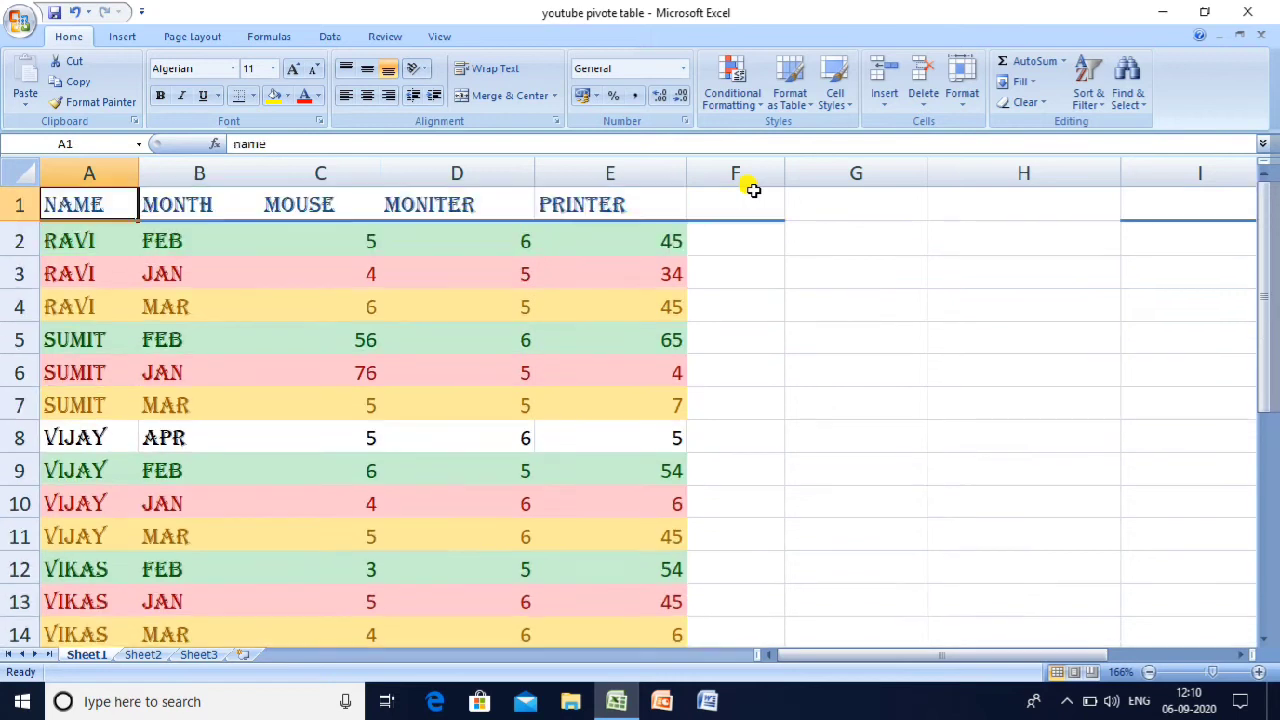
pyautogui.press('Down')
pyautogui.press('Down')
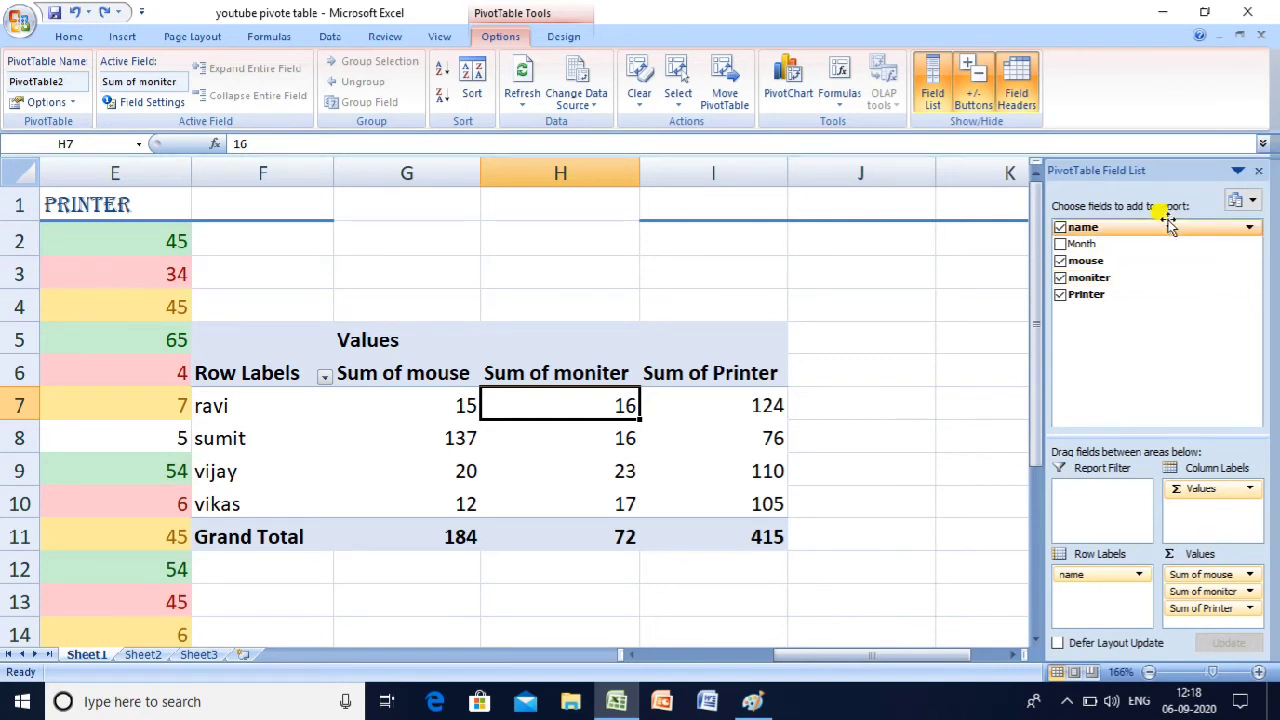
# Switch the PivotTable field list layout to Fields Section and Areas Section Side-By-Side, and after that to Fields Section Only.
pyautogui.moveTo(1166, 225); pyautogui.dragTo(1220, 196)
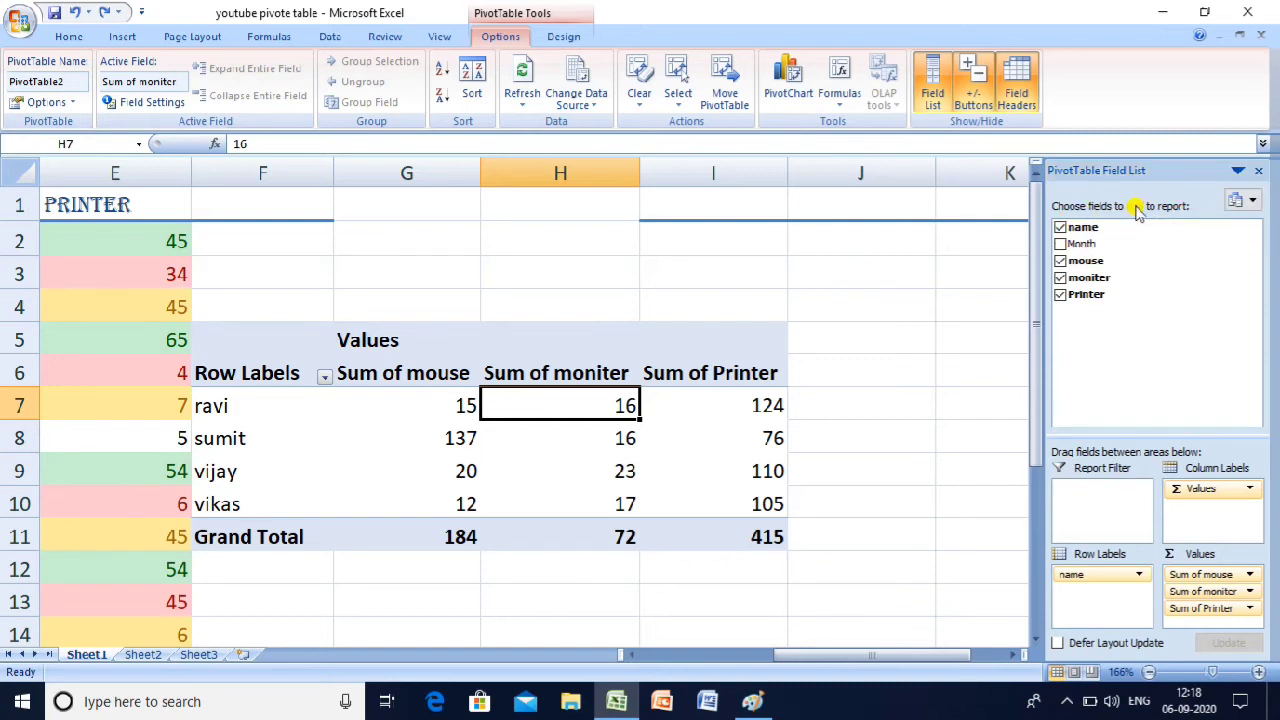
pyautogui.click(1254, 203)
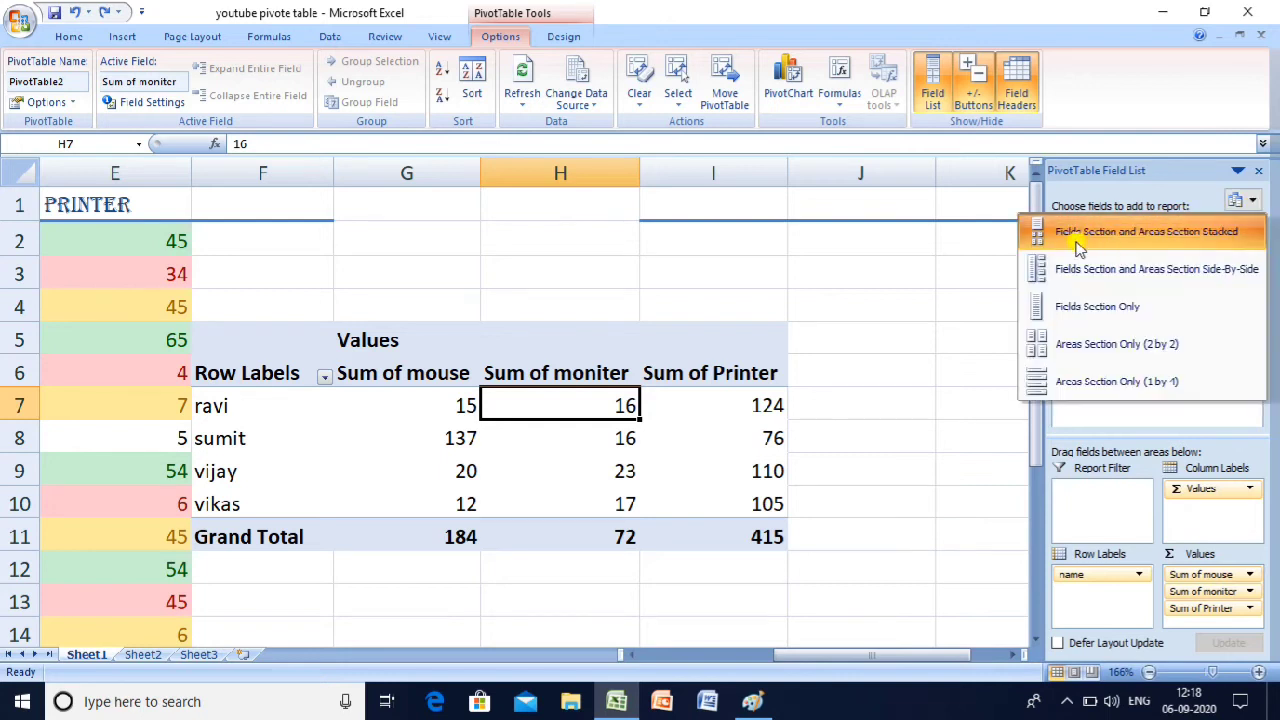
pyautogui.click(1137, 276)
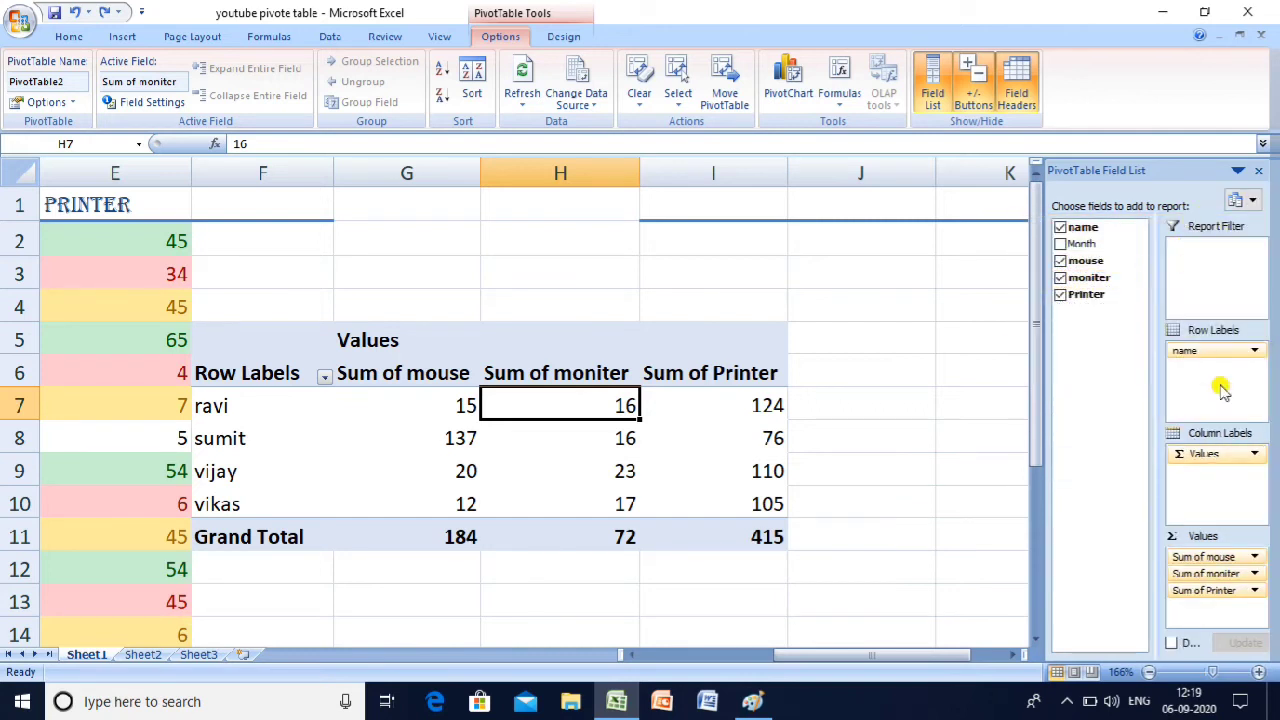
pyautogui.click(1243, 205)
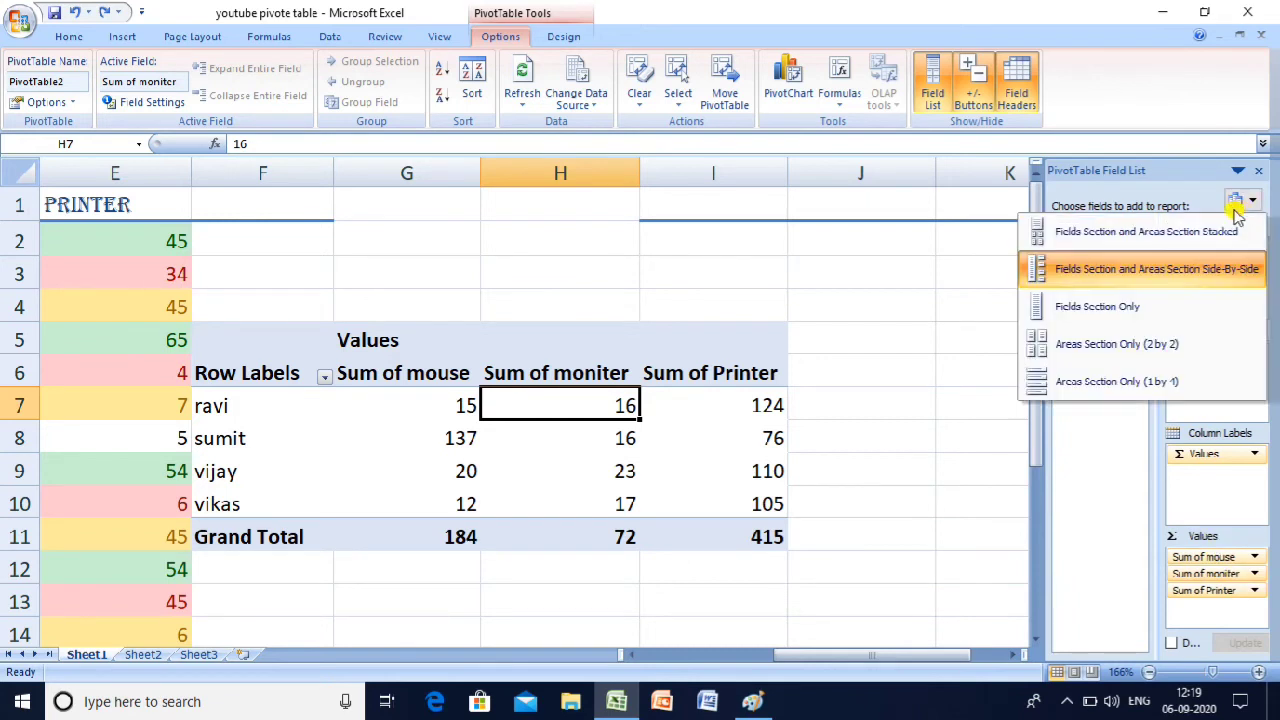
pyautogui.click(1085, 304)
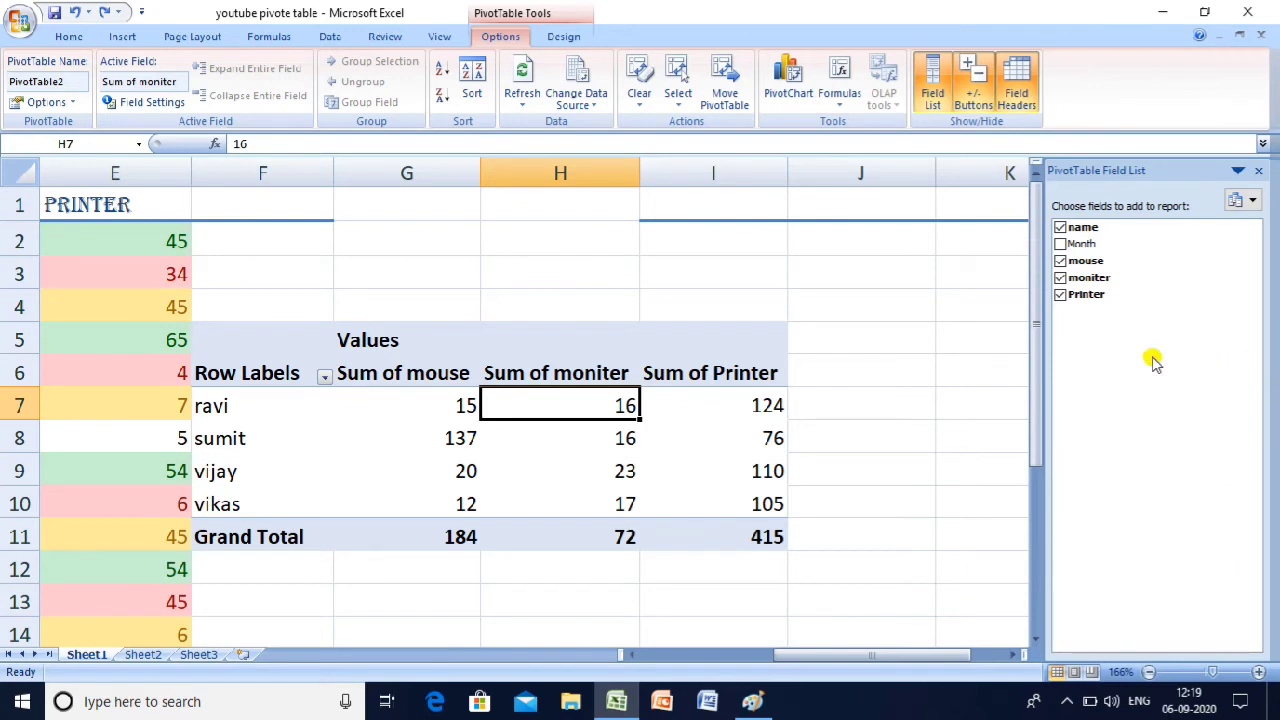
# Switch the field list layout to Areas Section Only (2 by 2), and after that to Areas Section Only (1 by 4).
pyautogui.click(1243, 200)
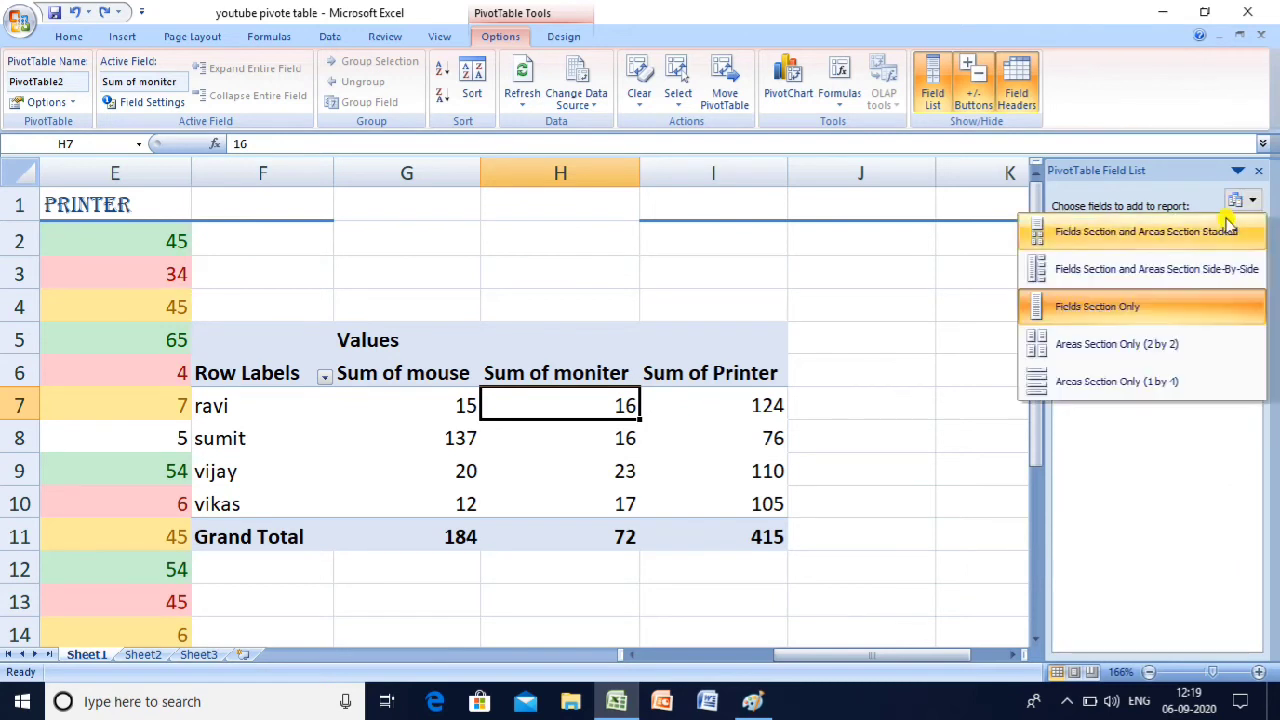
pyautogui.click(1089, 362)
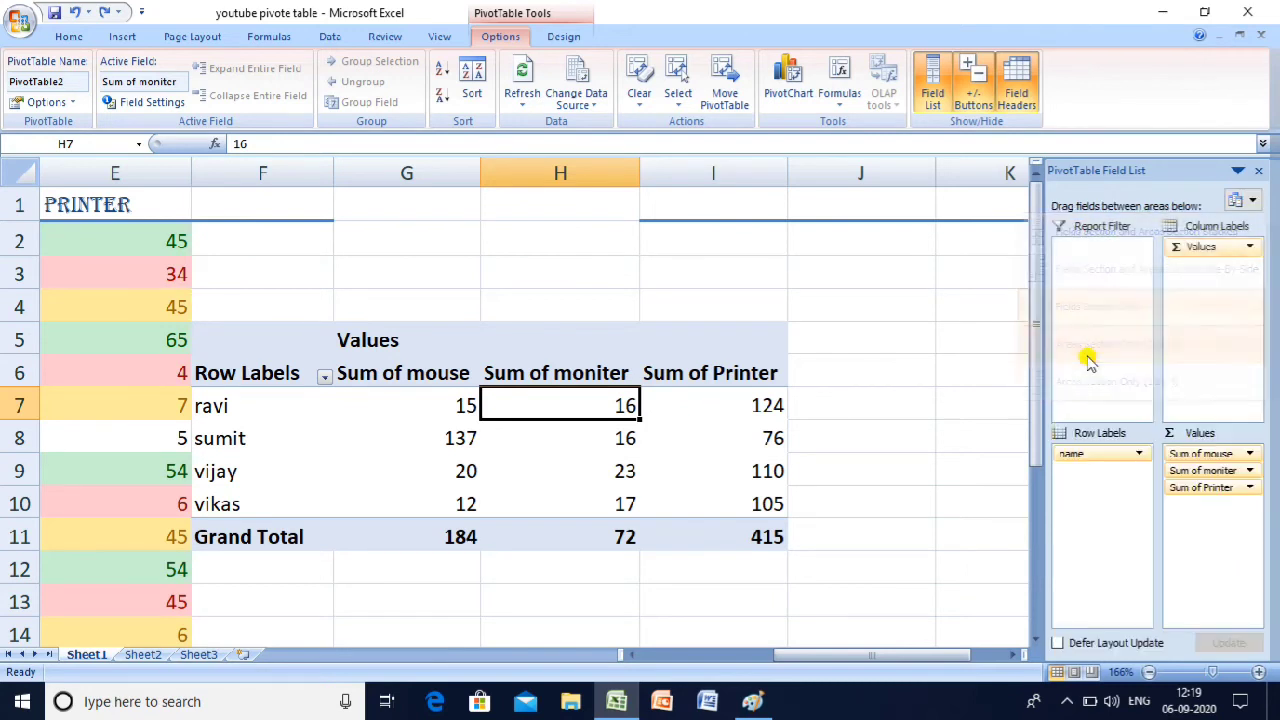
pyautogui.click(1240, 203)
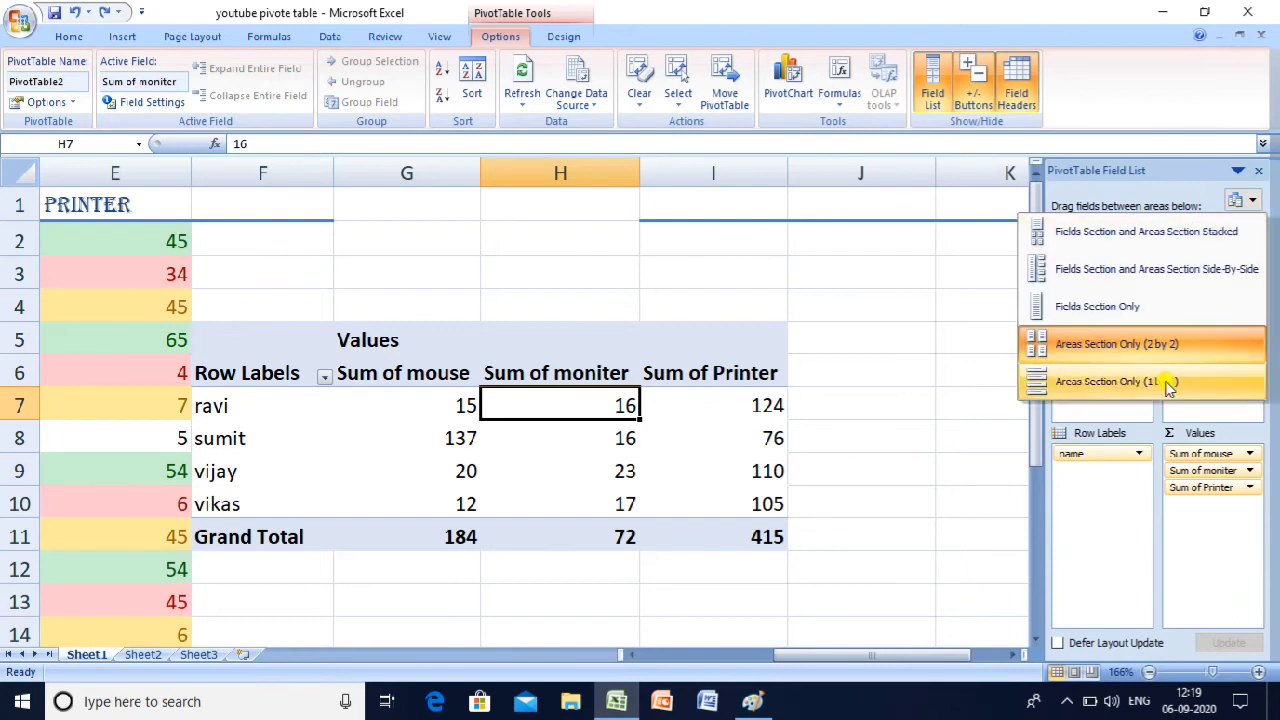
pyautogui.click(1240, 375)
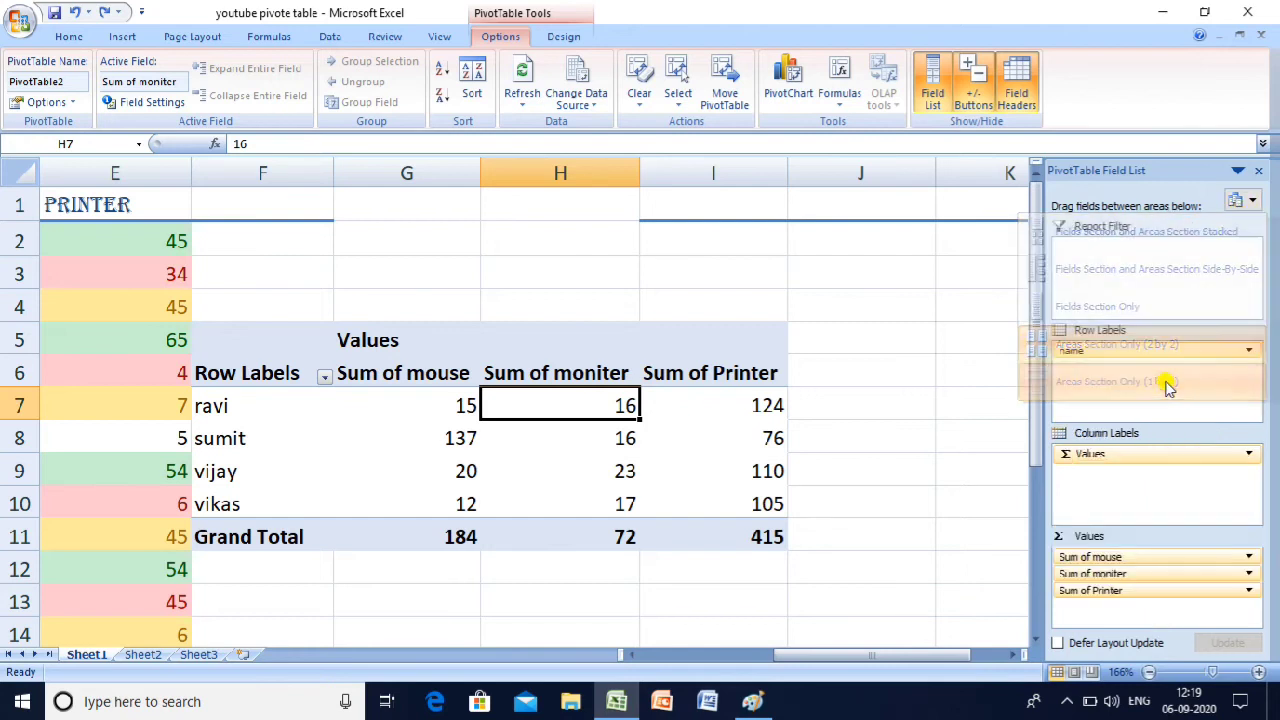
# Hide the PivotTable field list and show it again.
pyautogui.click(1261, 172)
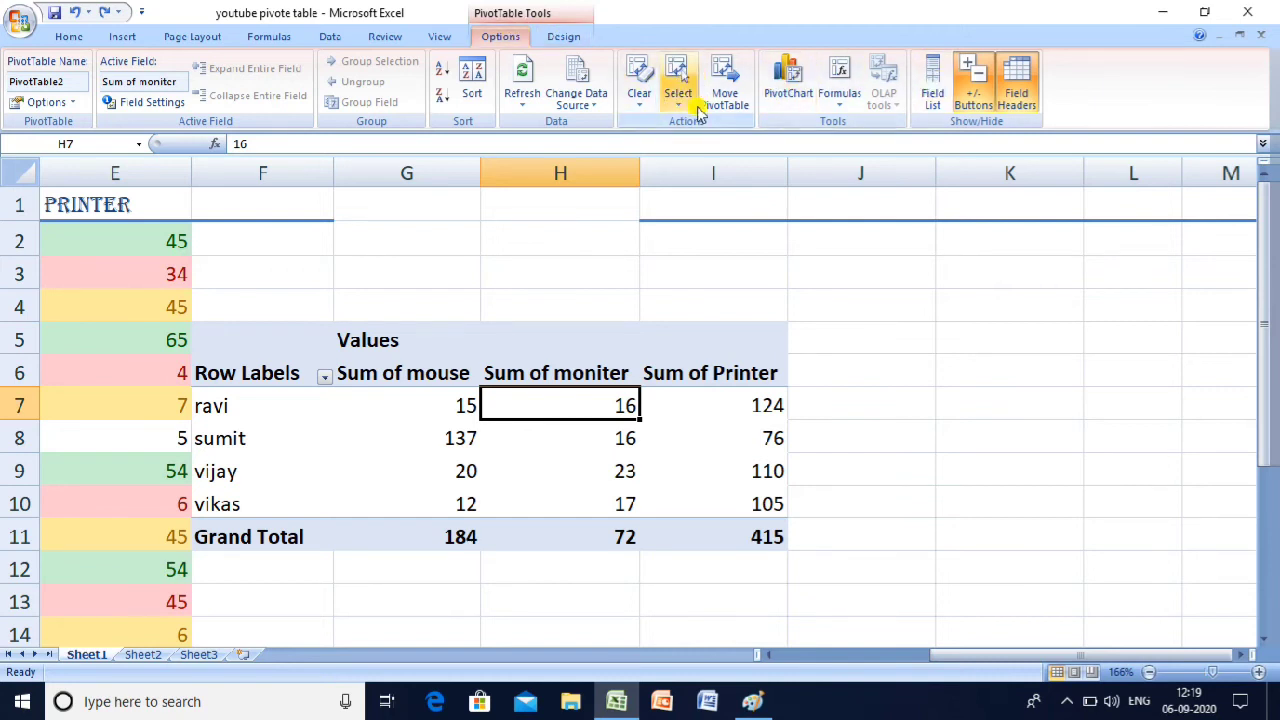
pyautogui.click(930, 84)
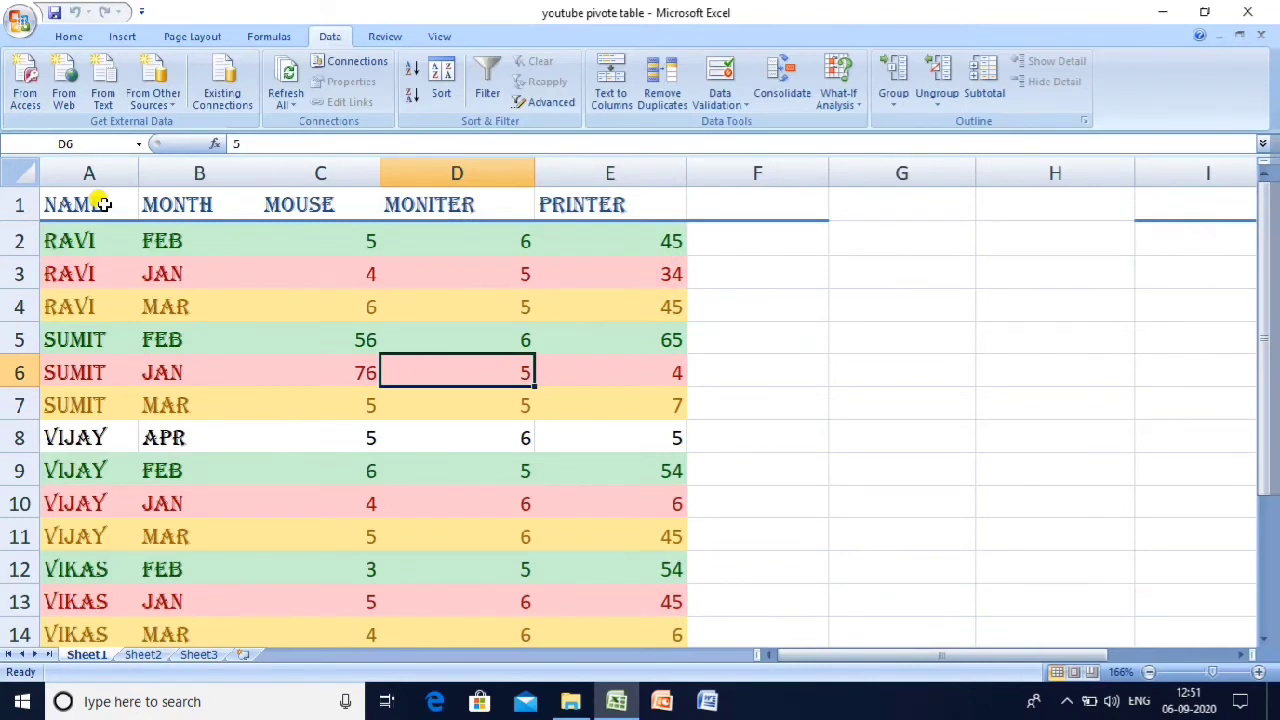
# Subtotal the source data at each change in name, using Sum on the mouse, moniter and Printer columns.
pyautogui.click(150, 281)
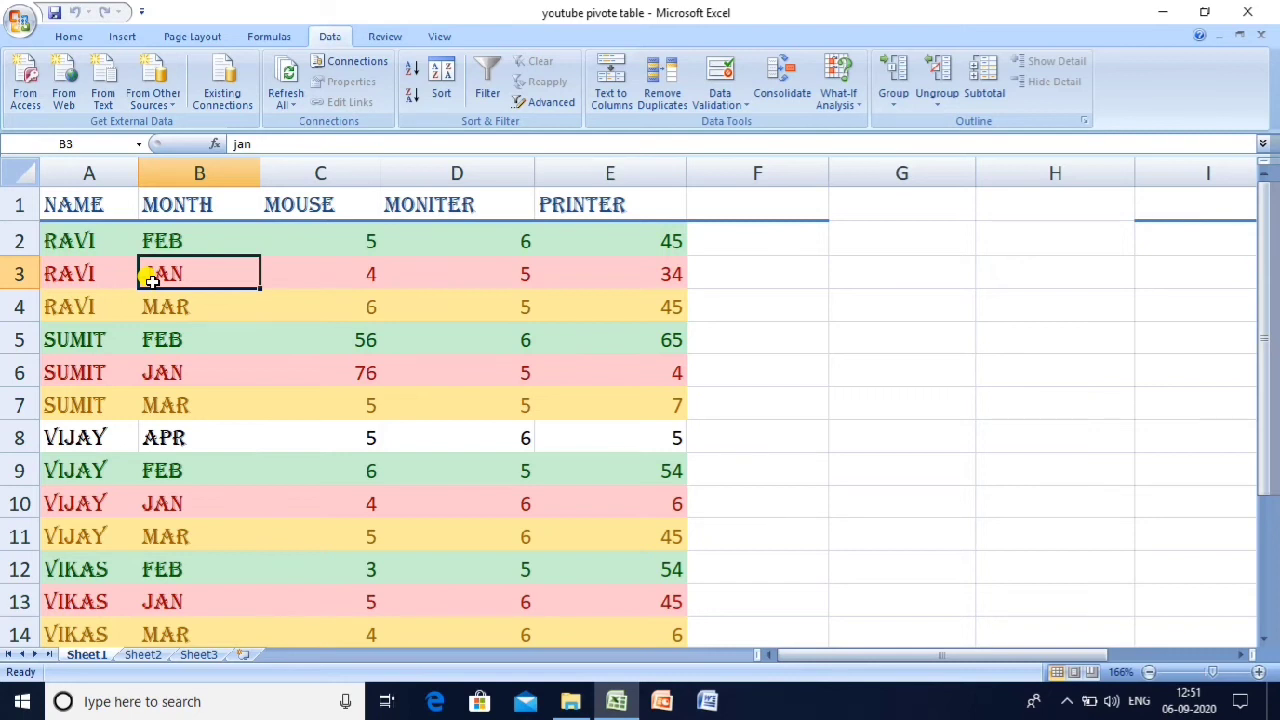
pyautogui.click(500, 350)
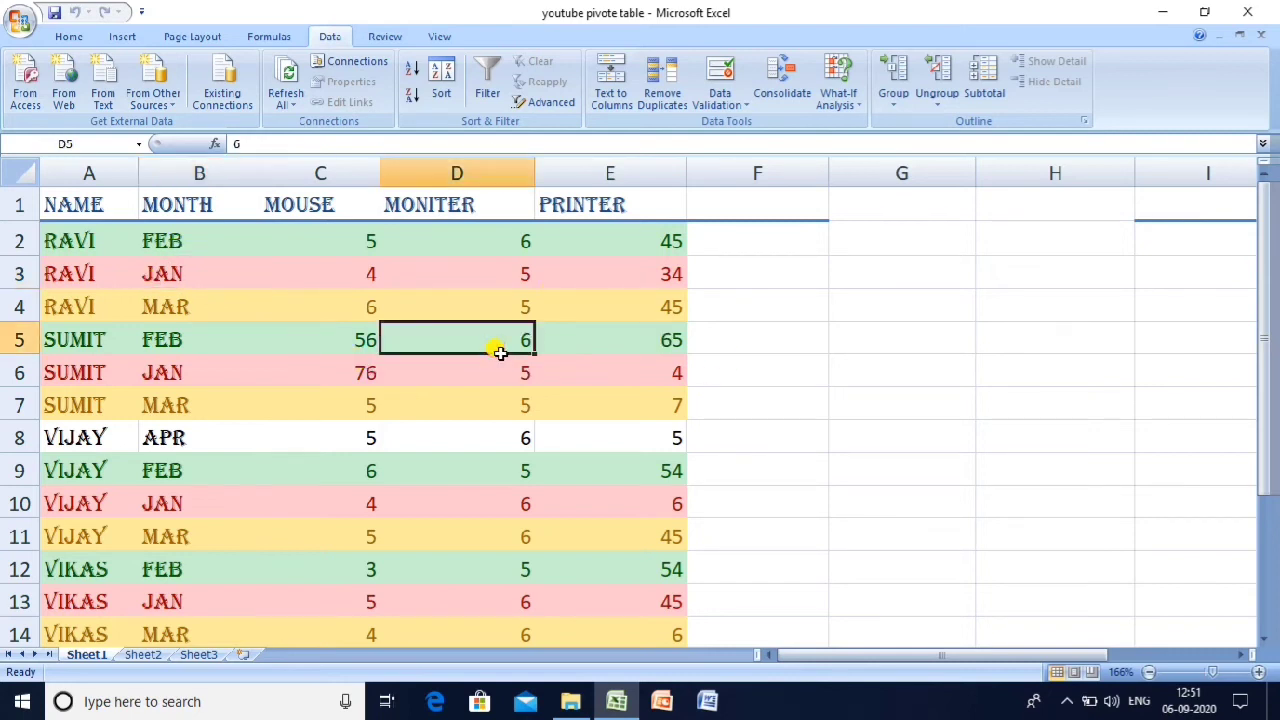
pyautogui.click(980, 75)
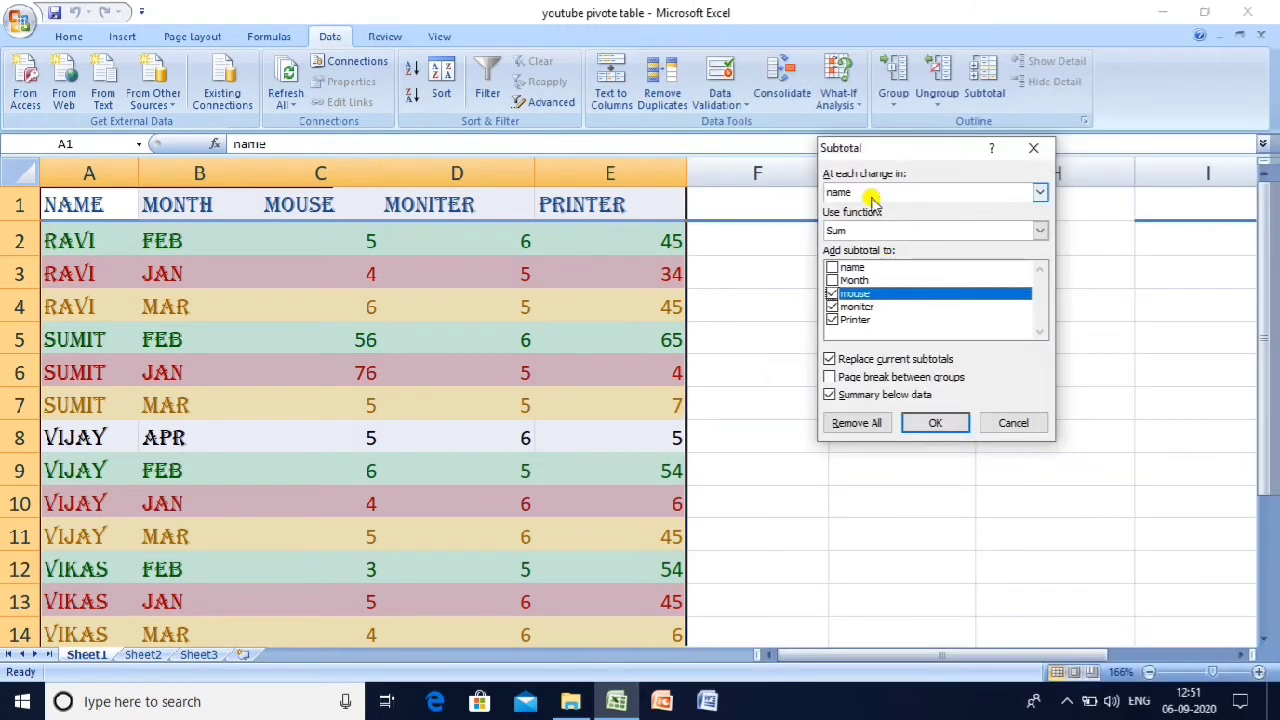
pyautogui.click(872, 193)
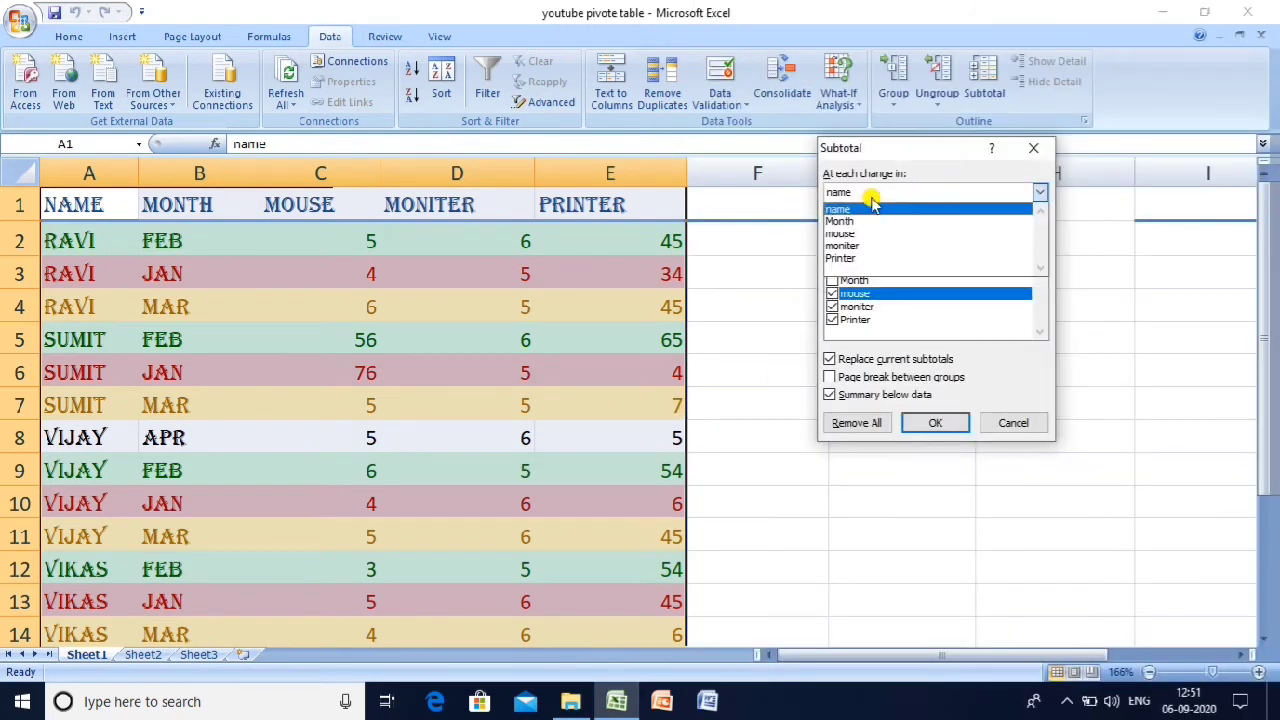
pyautogui.click(872, 207)
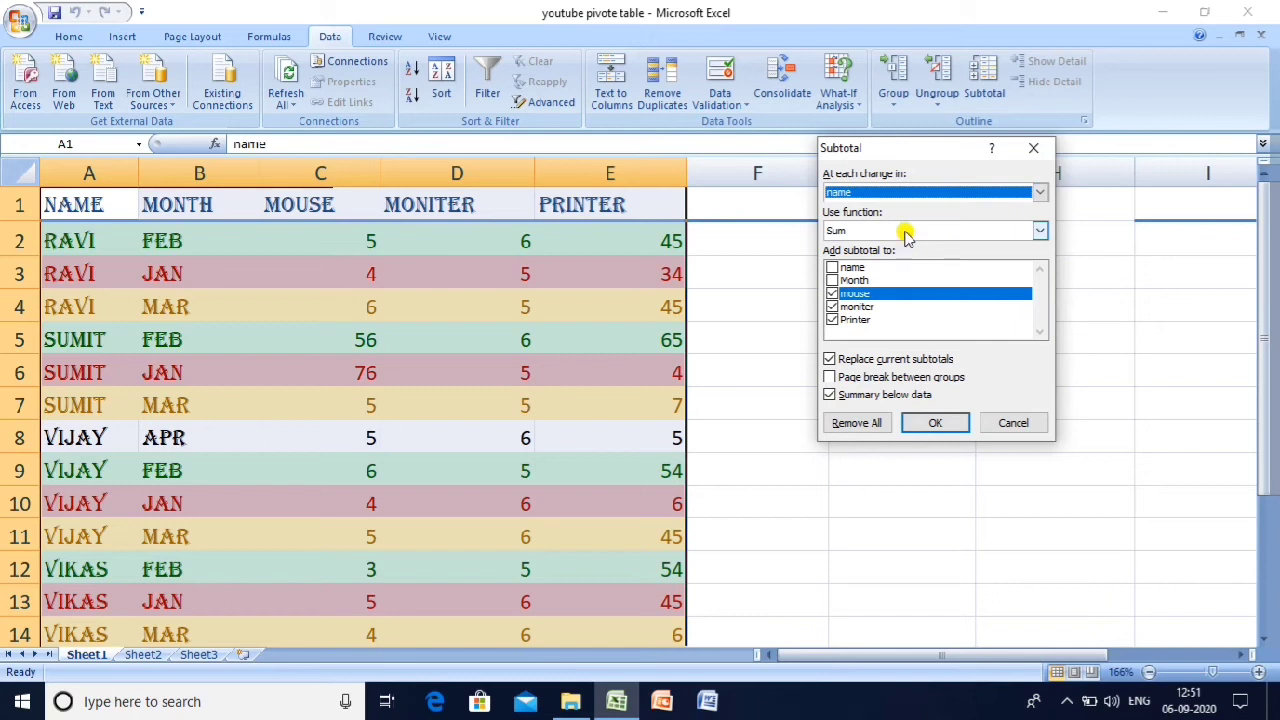
pyautogui.click(905, 233)
pyautogui.click(903, 243)
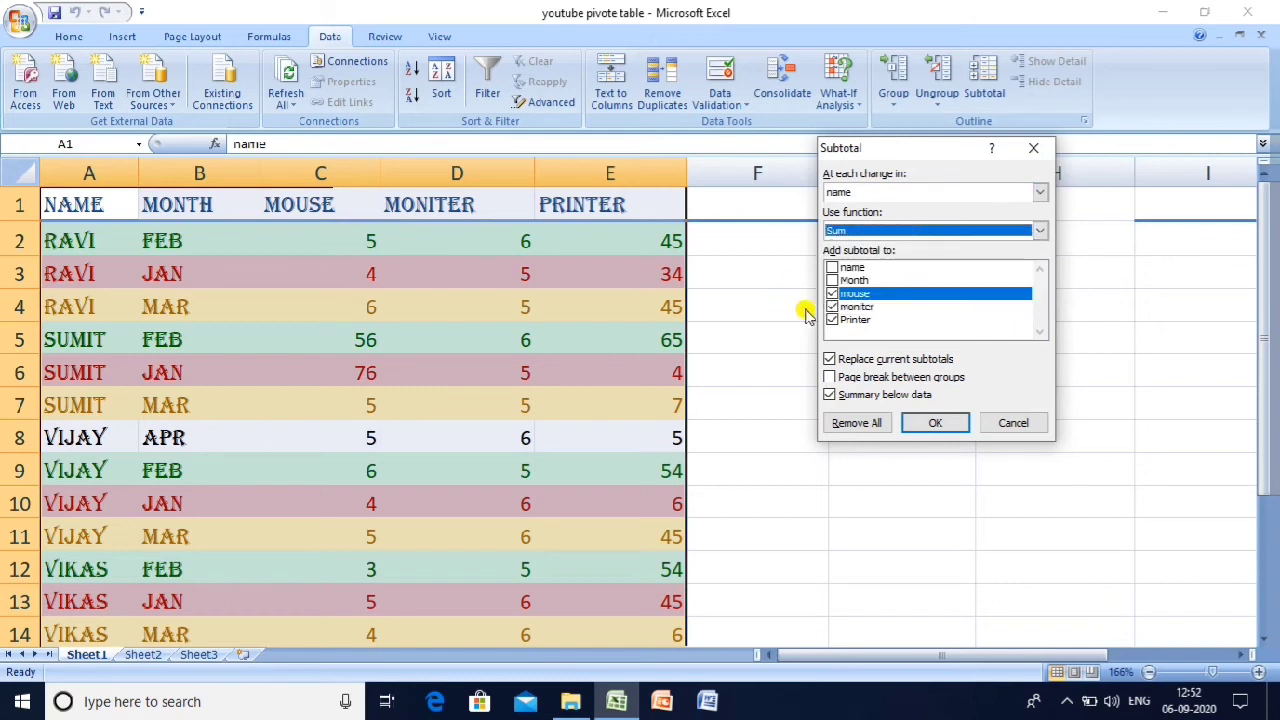
pyautogui.click(836, 296)
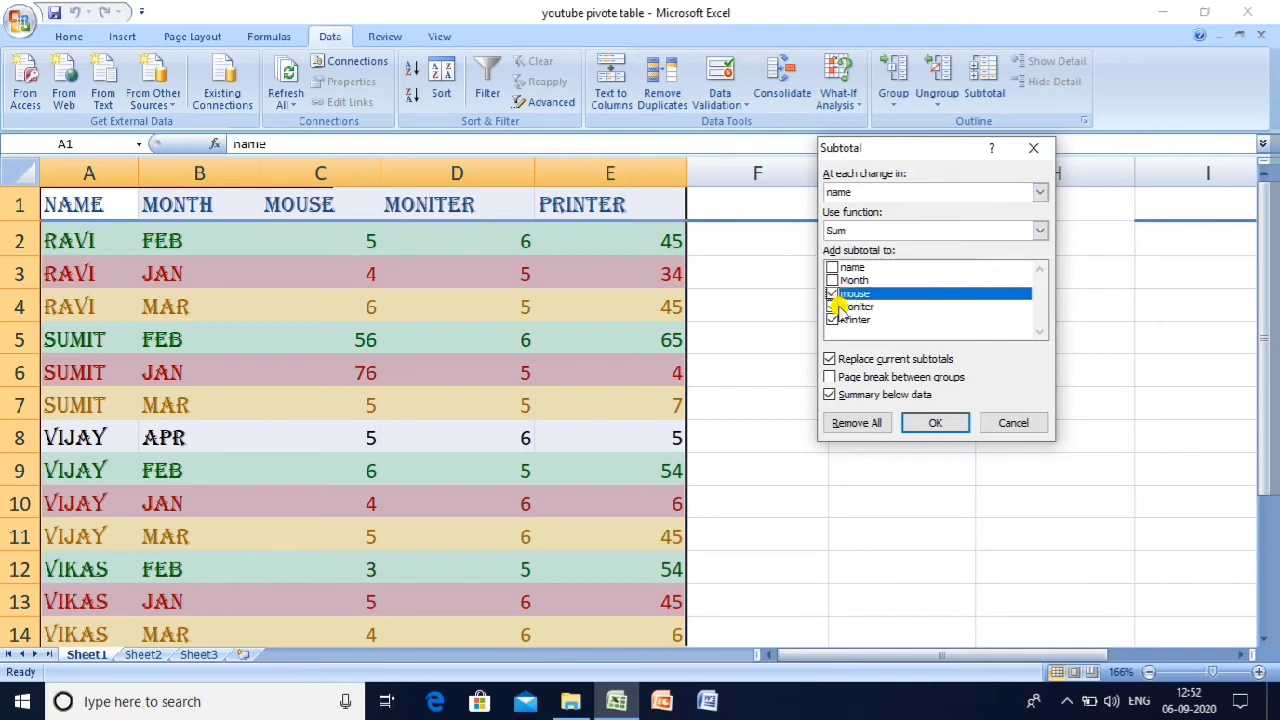
pyautogui.click(932, 423)
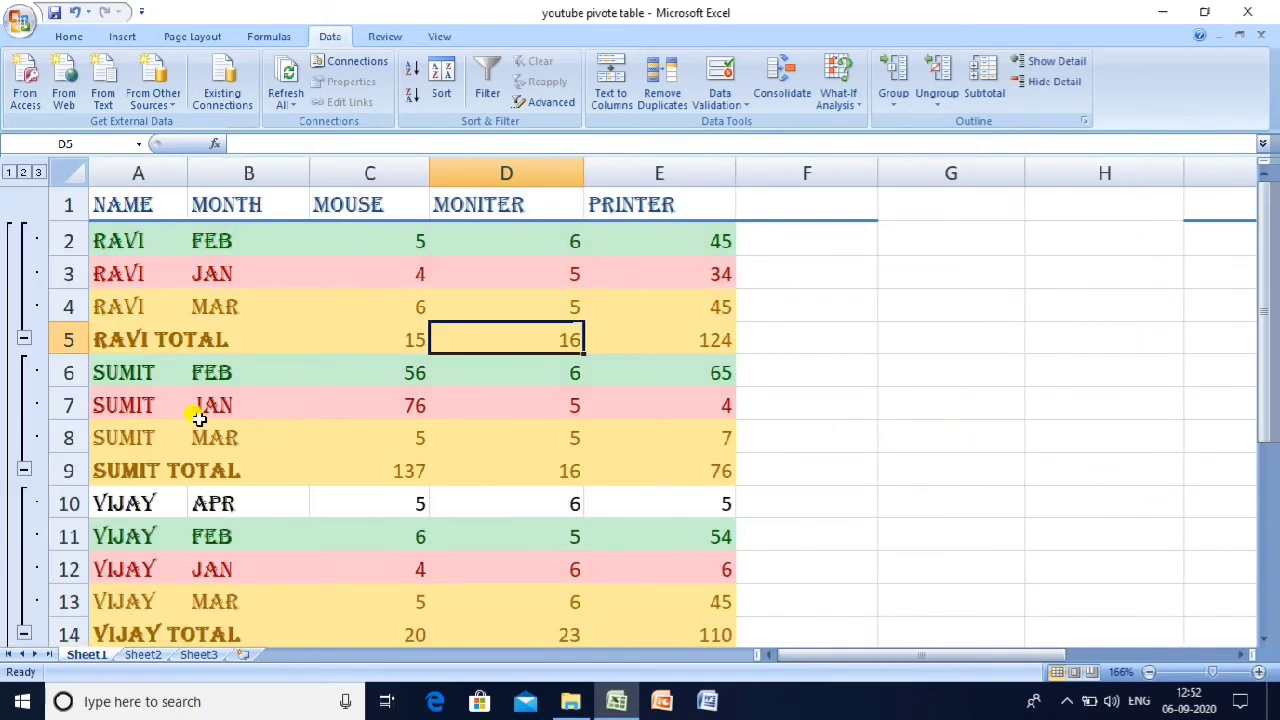
# Examine the total rows of the first three names, including the third name's mouse and moniter subtotal formulas.
pyautogui.click(66, 339)
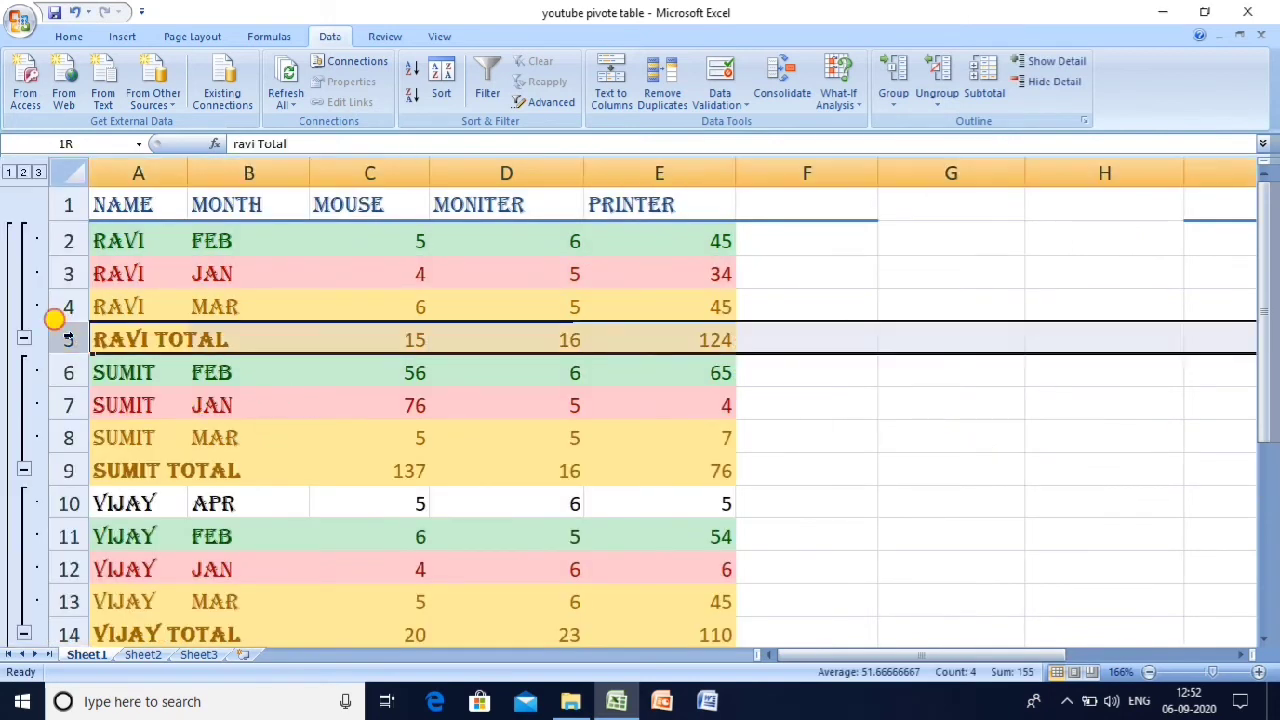
pyautogui.click(68, 469)
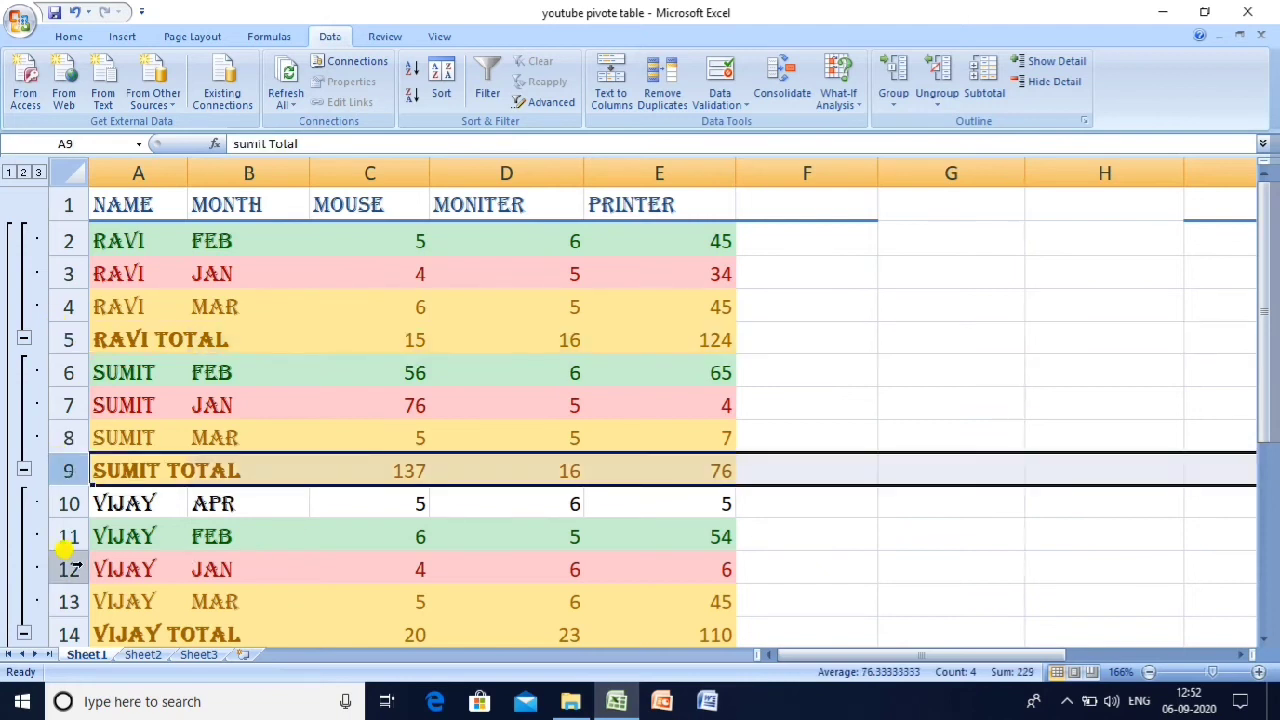
pyautogui.click(68, 600)
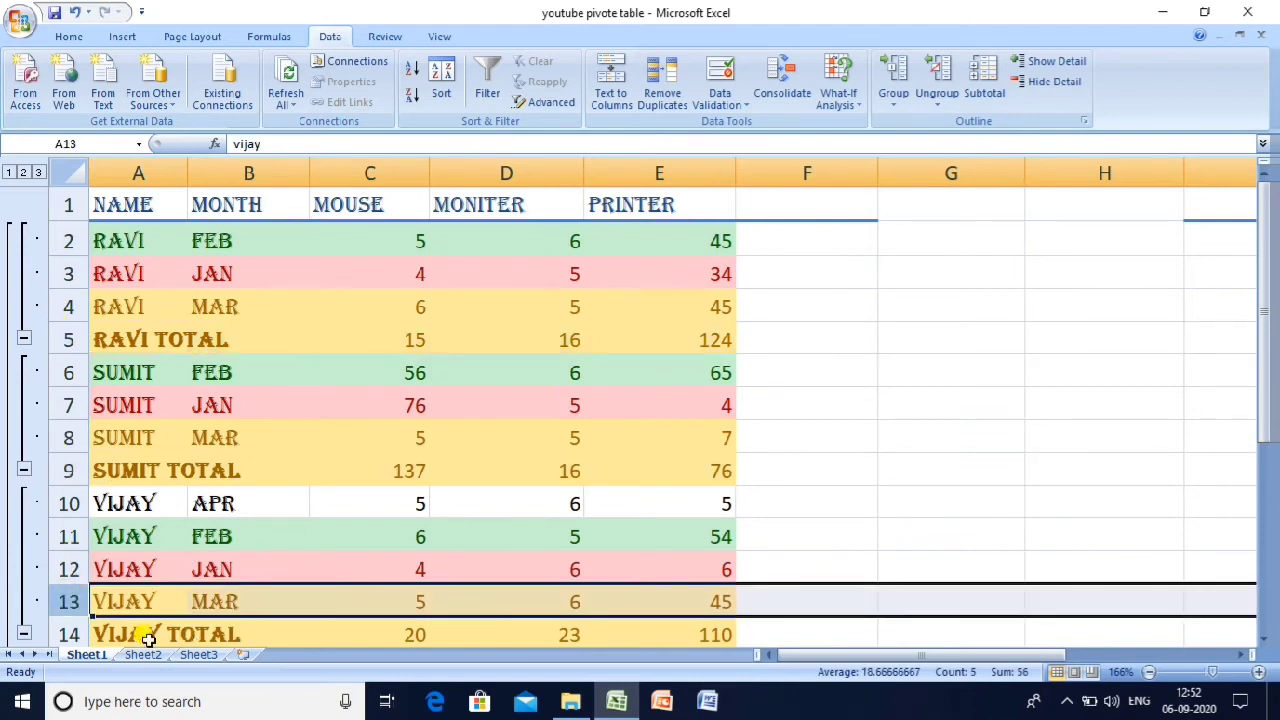
pyautogui.click(68, 632)
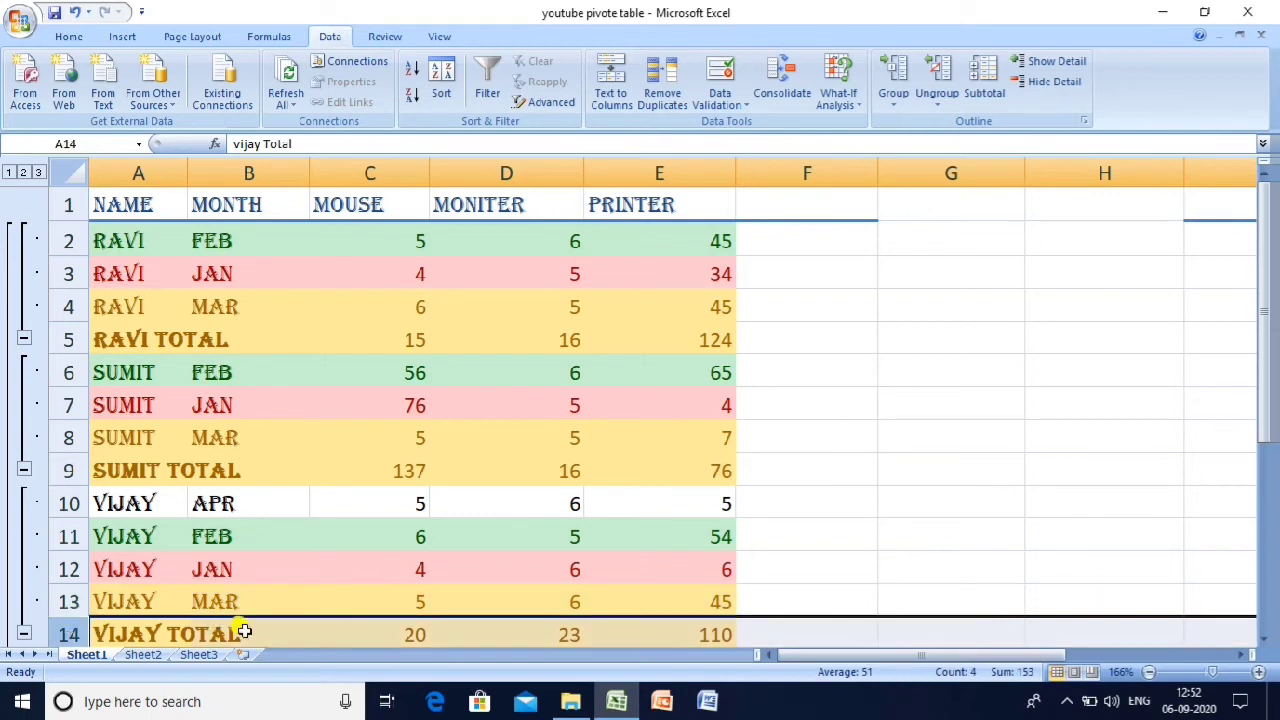
pyautogui.click(406, 634)
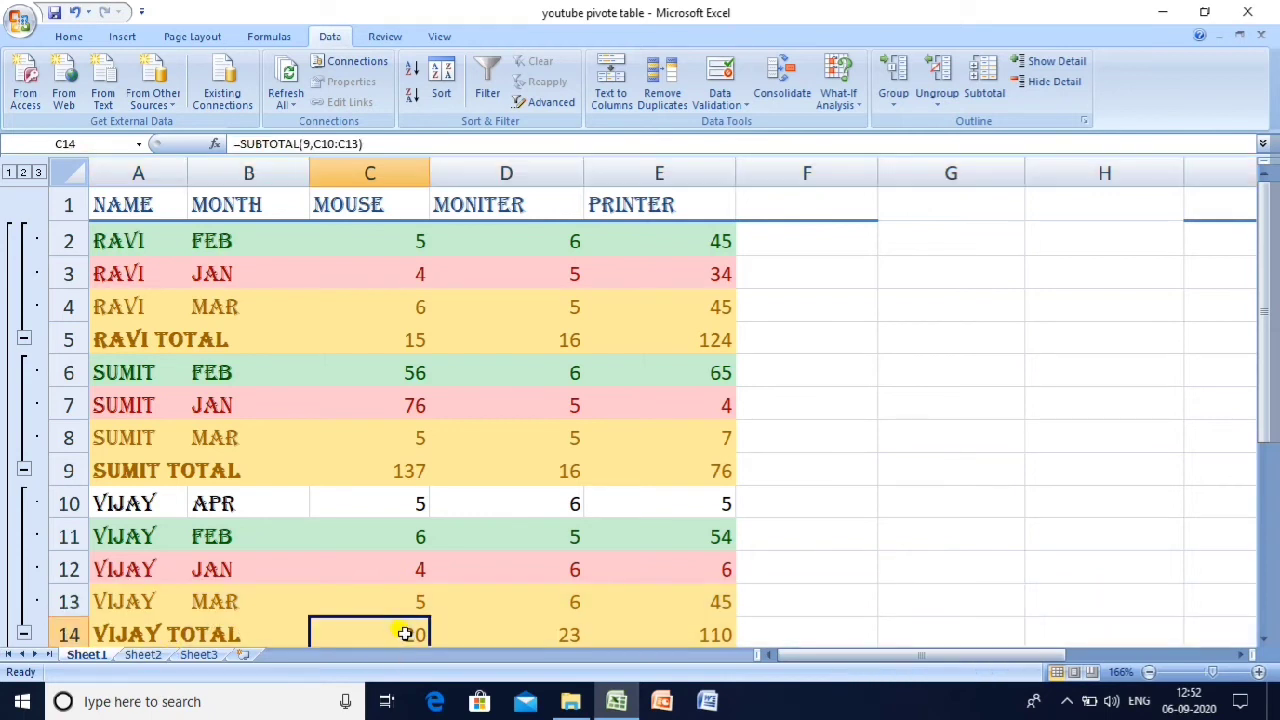
pyautogui.click(568, 636)
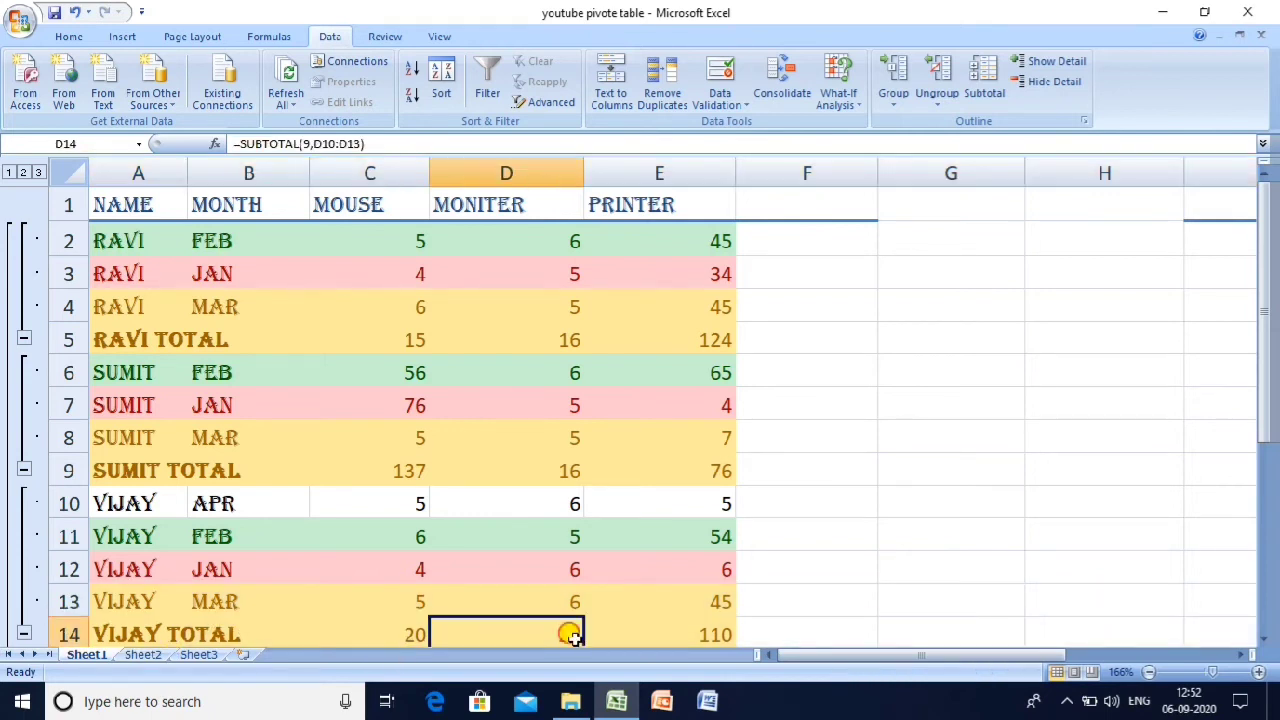
# Examine the last name's total row and the Grand Total row at the end of the table.
pyautogui.click(1263, 638)
pyautogui.click(1263, 638)
pyautogui.click(1263, 638)
pyautogui.click(1263, 638)
pyautogui.click(1263, 638)
pyautogui.click(1263, 638)
pyautogui.click(1263, 638)
pyautogui.click(1263, 638)
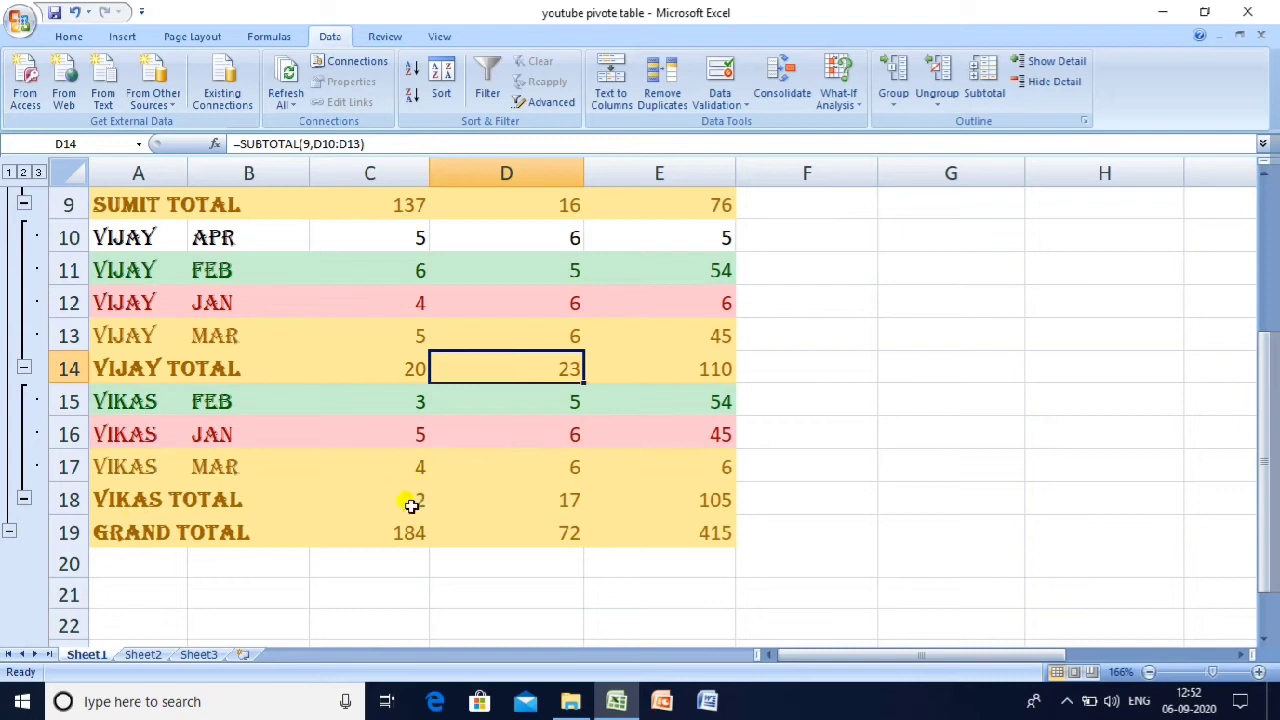
pyautogui.click(411, 505)
pyautogui.click(574, 498)
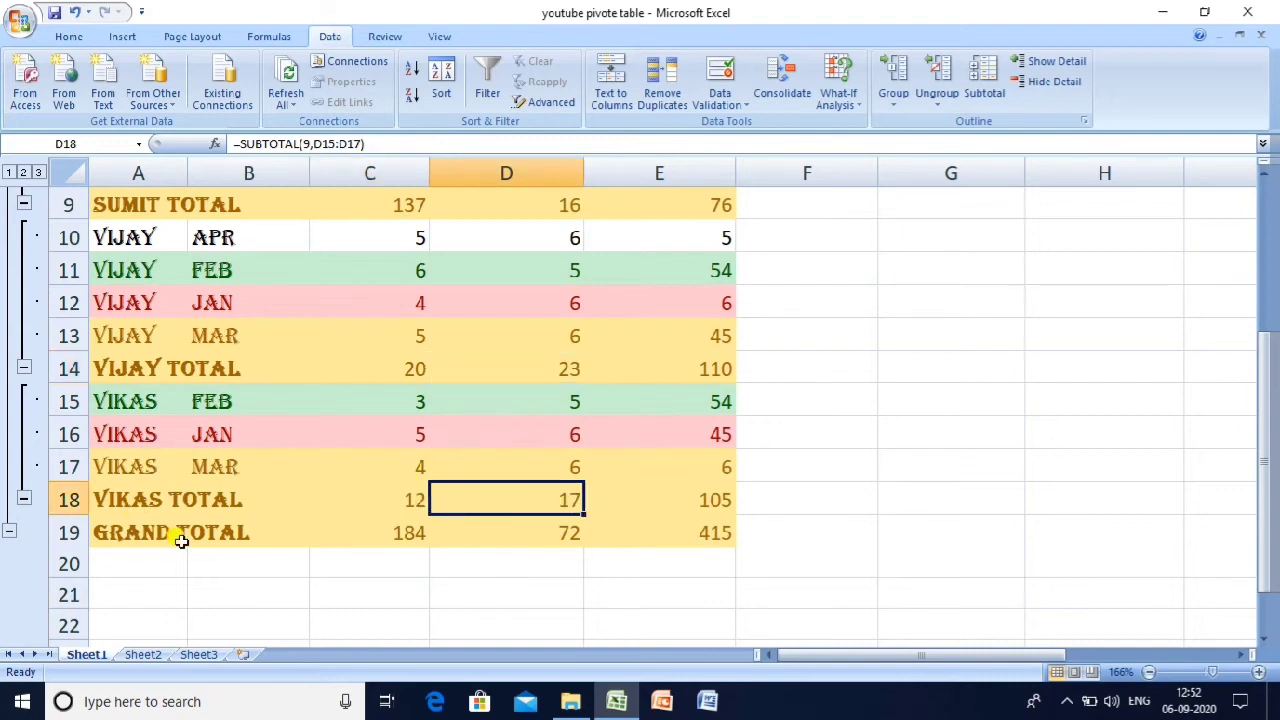
pyautogui.click(418, 531)
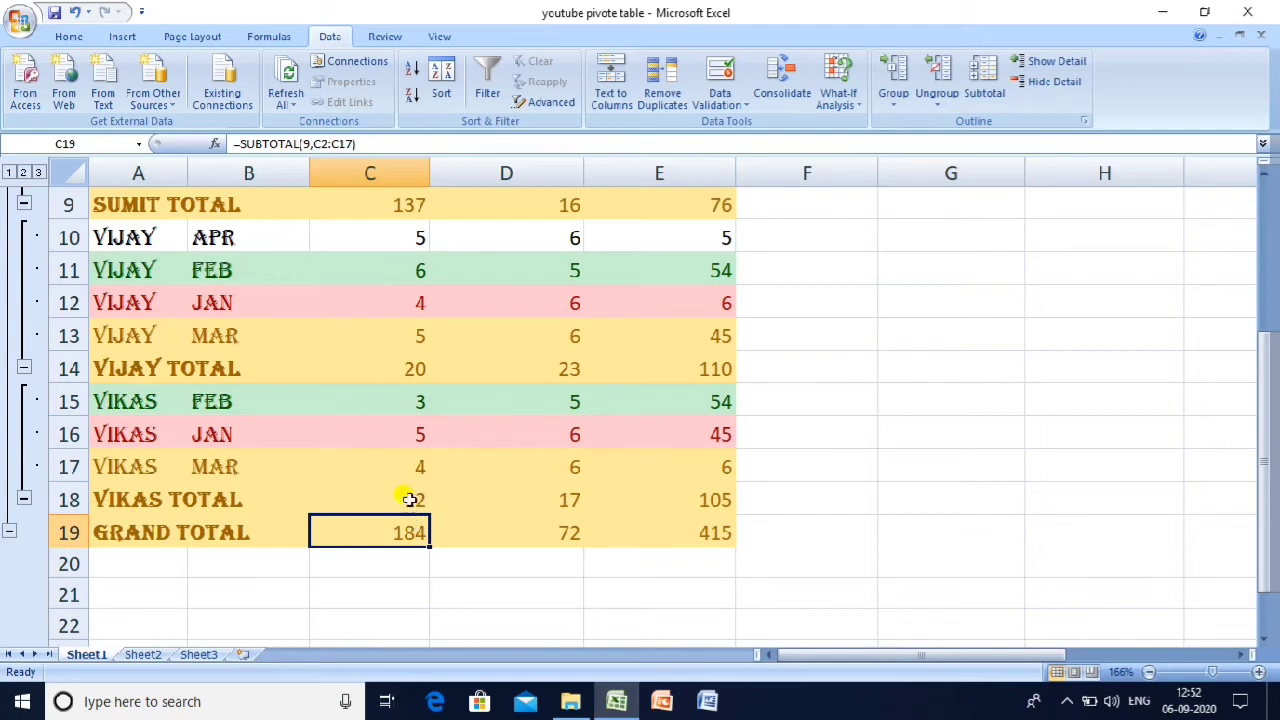
# Check the mouse subtotal formula of each name, working from the last name back to the first.
pyautogui.click(409, 499)
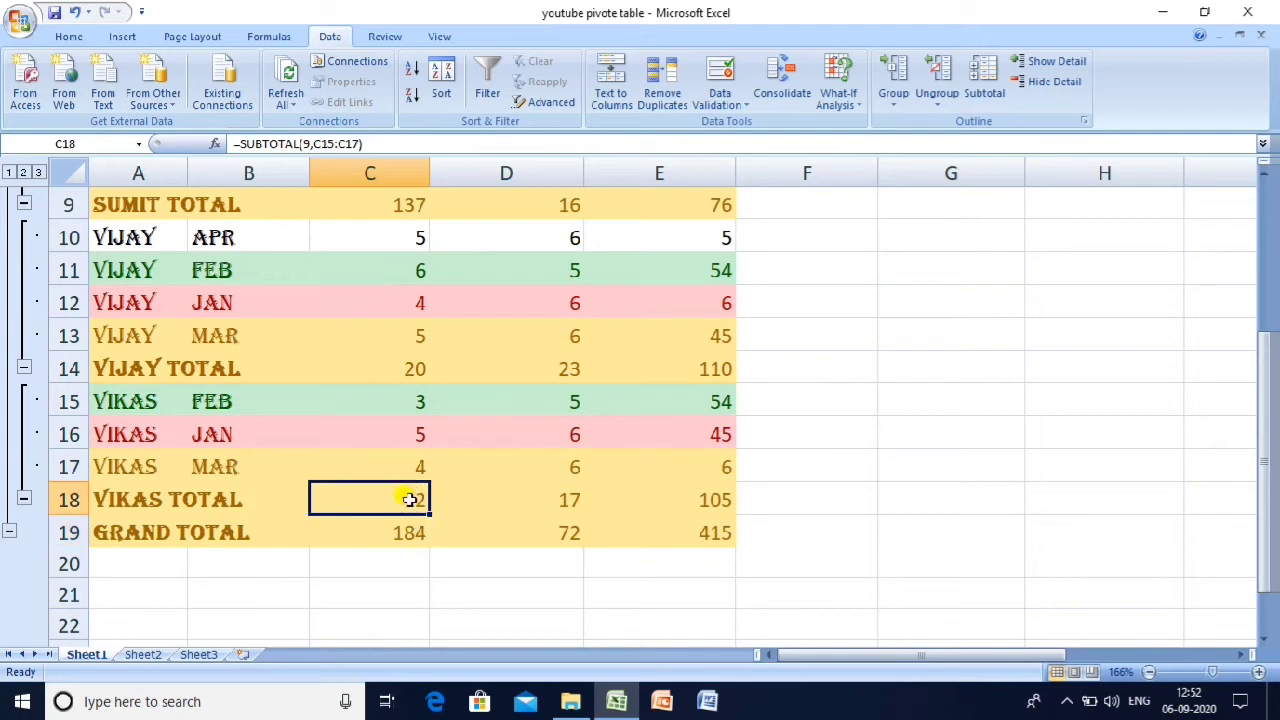
pyautogui.click(412, 367)
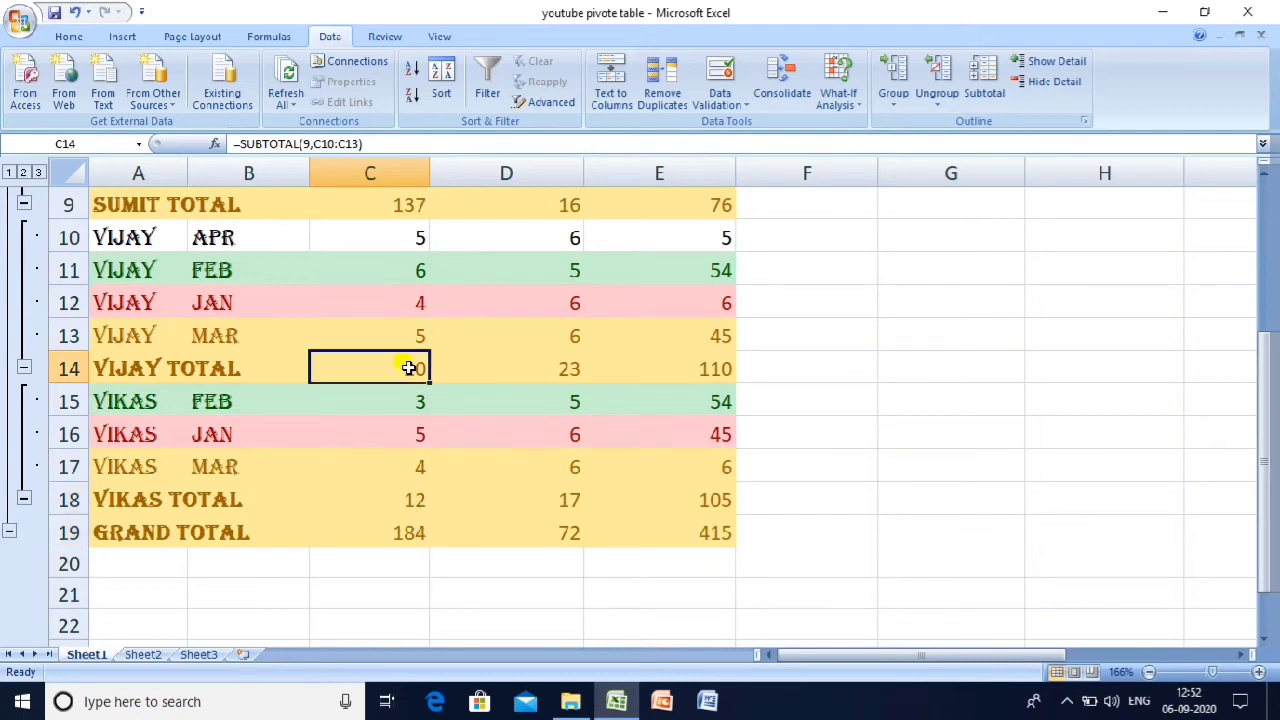
pyautogui.click(395, 204)
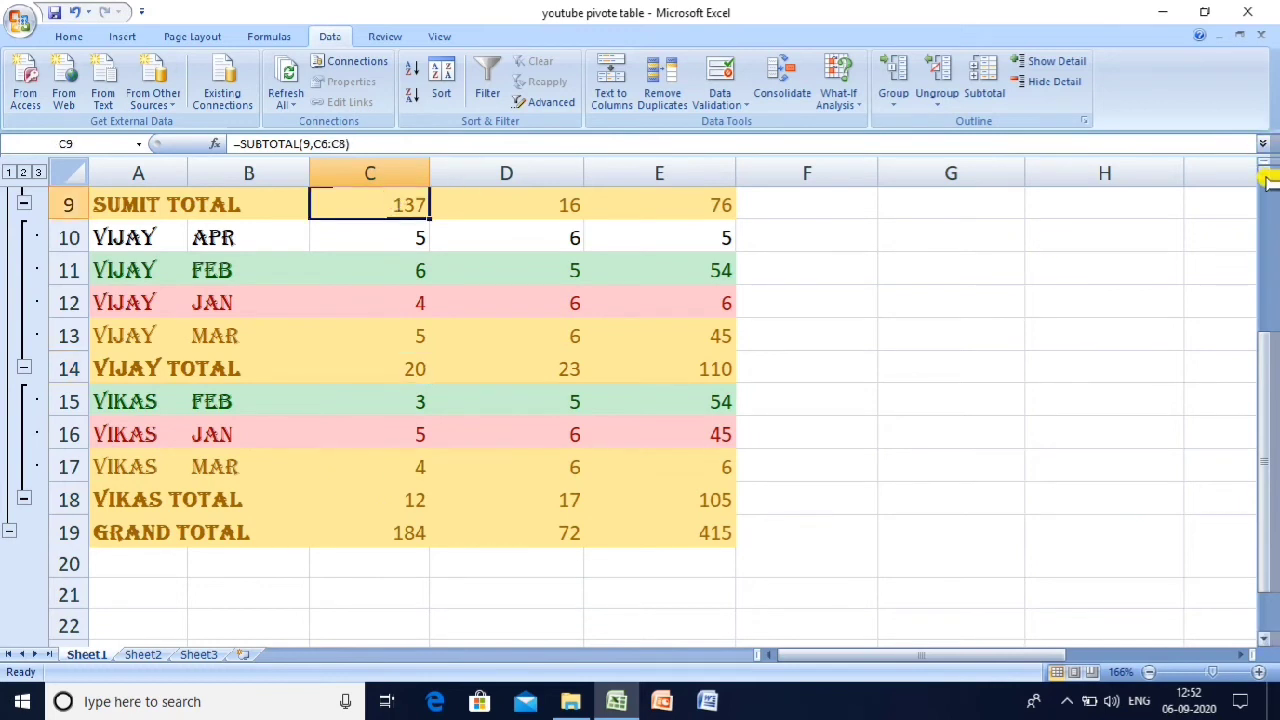
pyautogui.scroll(2, 1266, 178)
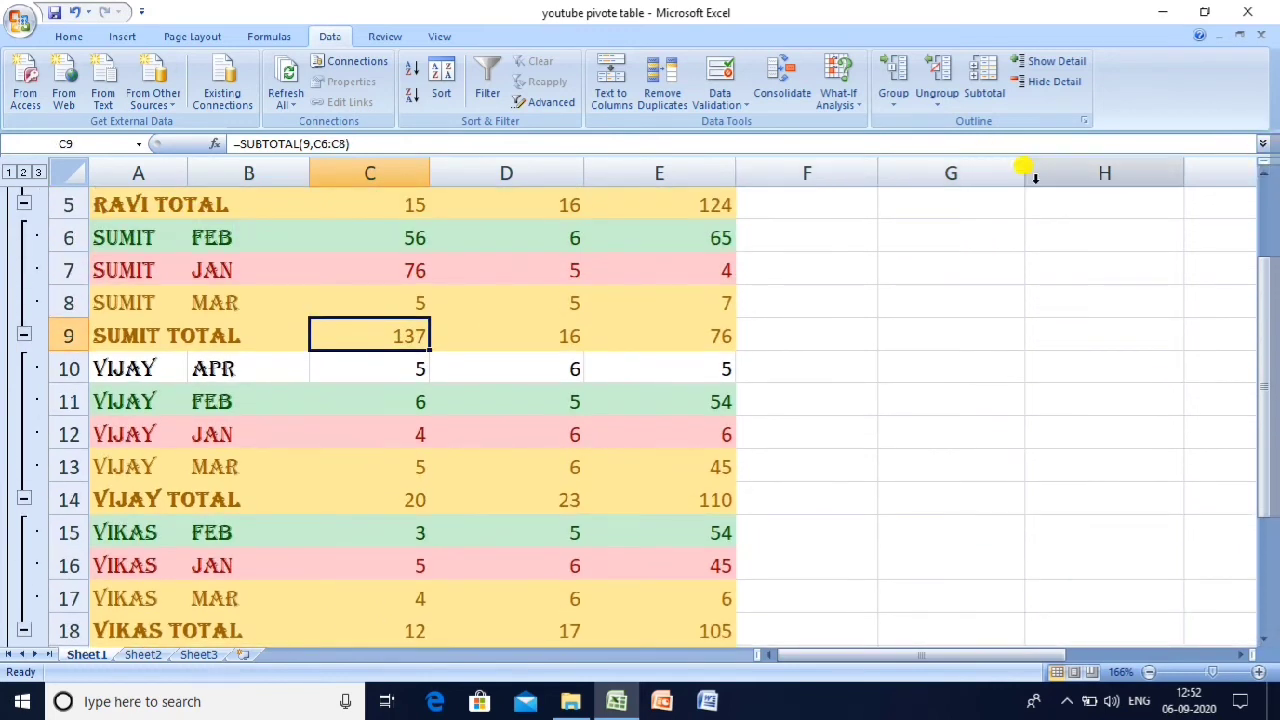
pyautogui.click(391, 197)
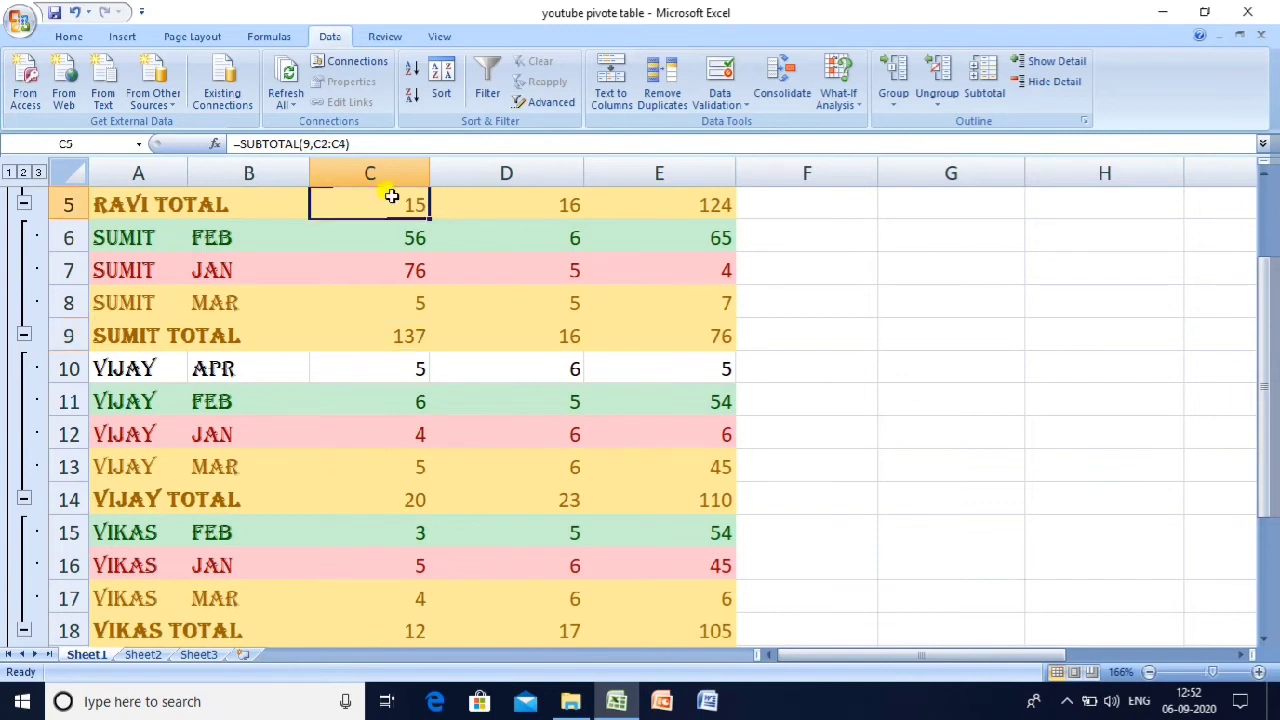
# Go through the mouse column's detail, subtotal and grand total cells, down the table and back up.
pyautogui.press('Down')
pyautogui.press('Down')
pyautogui.press('Down')
pyautogui.press('Down')
pyautogui.press('Down')
pyautogui.press('Down')
pyautogui.press('Down')
pyautogui.press('Down')
pyautogui.press('Down')
pyautogui.press('Down')
pyautogui.press('Down')
pyautogui.press('Down')
pyautogui.press('Down')
pyautogui.press('Down')
pyautogui.press('Down')
pyautogui.press('Down')
pyautogui.press('Down')
pyautogui.press('Down')
pyautogui.press('Down')
pyautogui.press('Down')
pyautogui.press('Up')
pyautogui.press('Up')
pyautogui.press('Up')
pyautogui.press('Up')
pyautogui.press('Up')
pyautogui.press('Up')
pyautogui.press('Up')
pyautogui.press('Up')
pyautogui.press('Up')
pyautogui.press('Up')
pyautogui.press('Up')
pyautogui.press('Up')
pyautogui.press('Up')
pyautogui.press('Up')
pyautogui.press('Up')
pyautogui.press('Up')
pyautogui.press('Up')
pyautogui.press('Up')
pyautogui.press('Up')
pyautogui.press('Up')
pyautogui.press('Up')
pyautogui.press('Up')
pyautogui.press('Up')
pyautogui.press('Up')
pyautogui.press('Down')
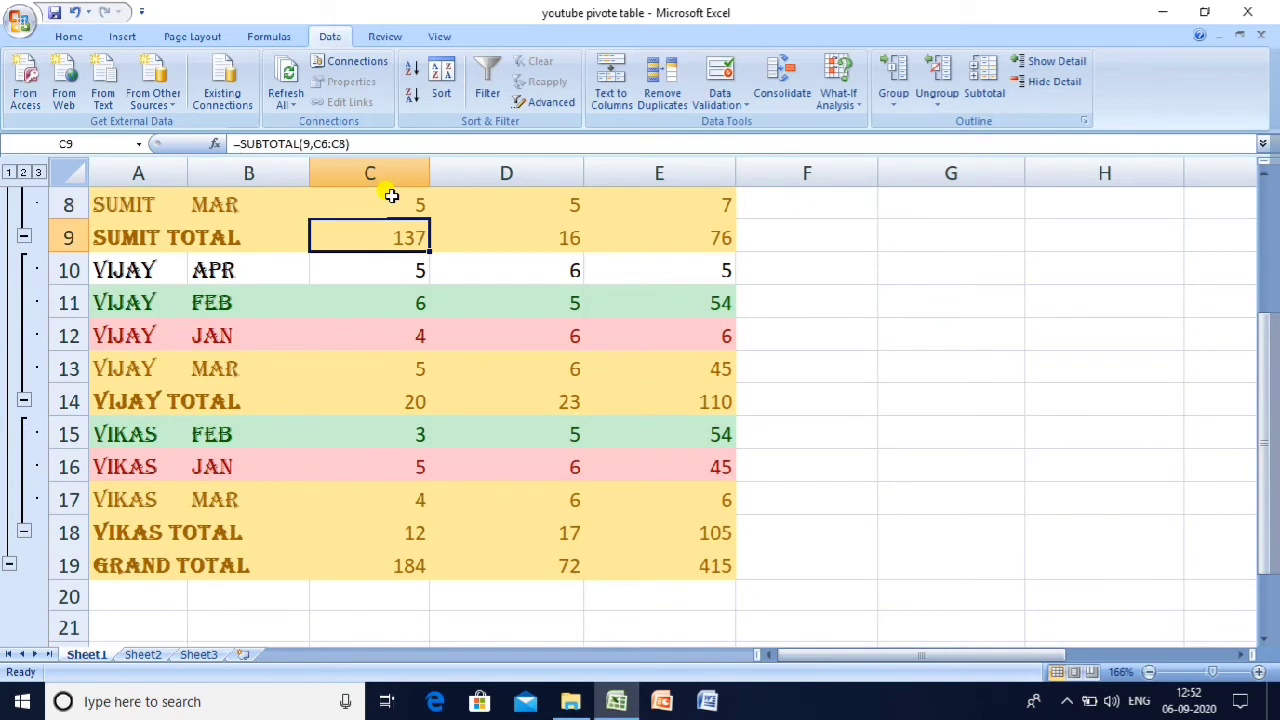
# Select the whole subtotalled table, A1:E19, and hide its detail until only the header and Grand Total rows remain.
pyautogui.click(300, 497)
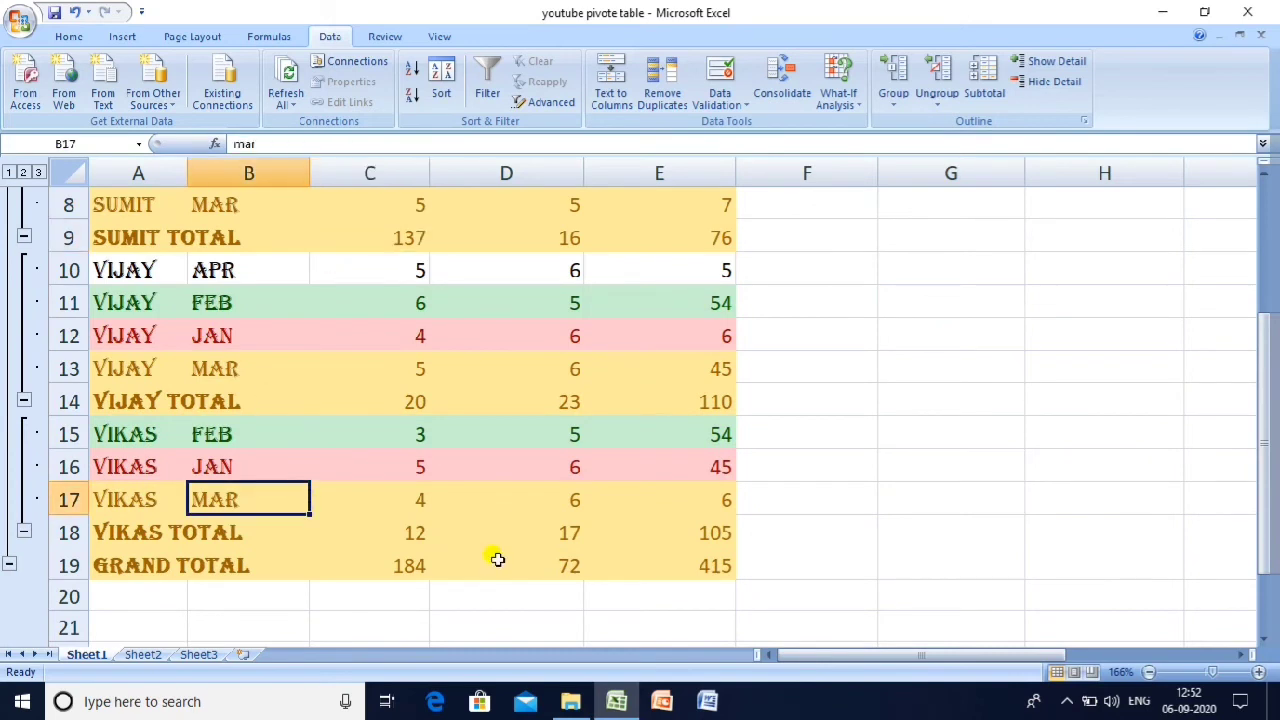
pyautogui.click(690, 561)
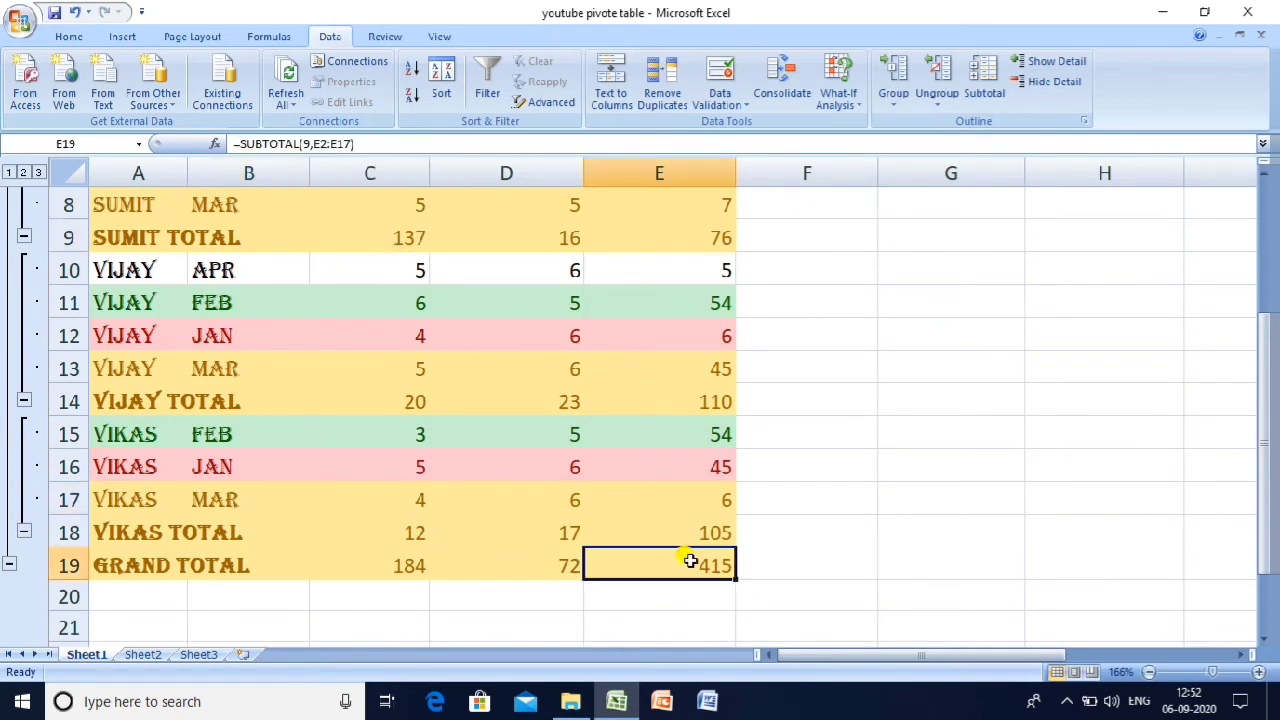
pyautogui.hotkey('shift', 'Left')
pyautogui.hotkey('shift', 'Left')
pyautogui.hotkey('shift', 'Left')
pyautogui.hotkey('shift', 'Left')
pyautogui.hotkey('shift', 'Down')
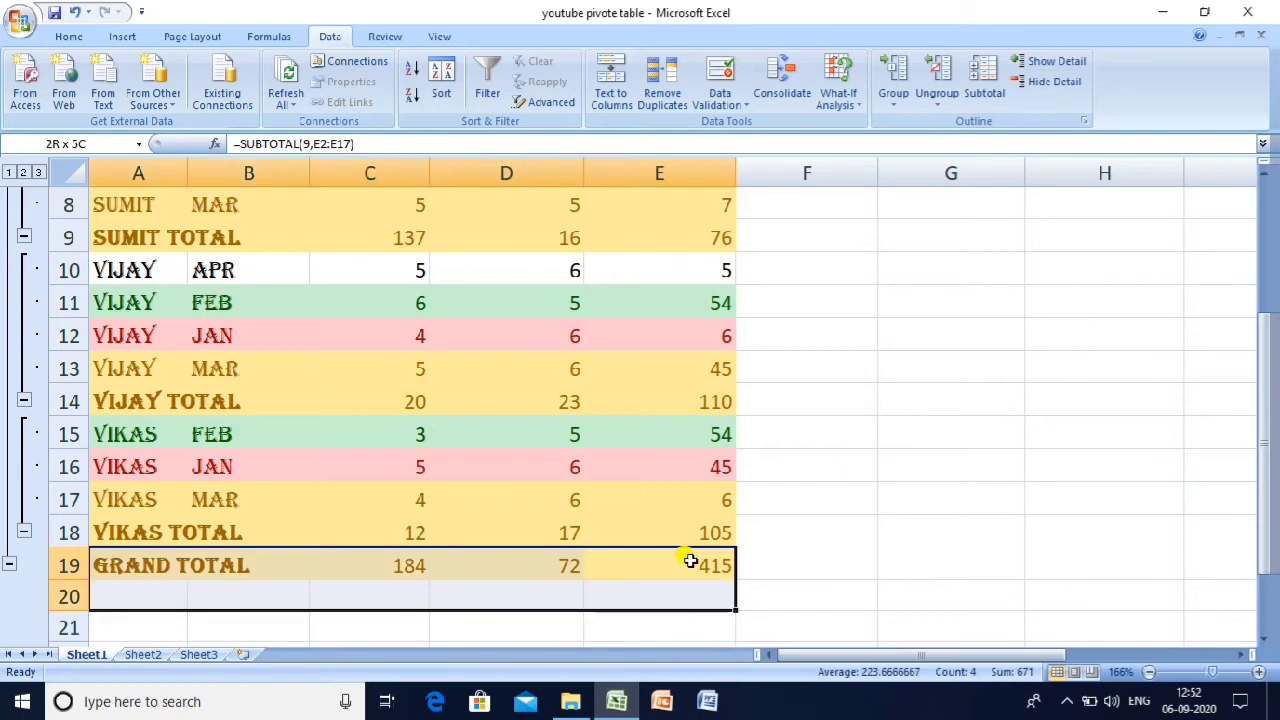
pyautogui.hotkey('shift', 'Up')
pyautogui.hotkey('shift', 'Up')
pyautogui.hotkey('ctrl', 'shift', 'Up')
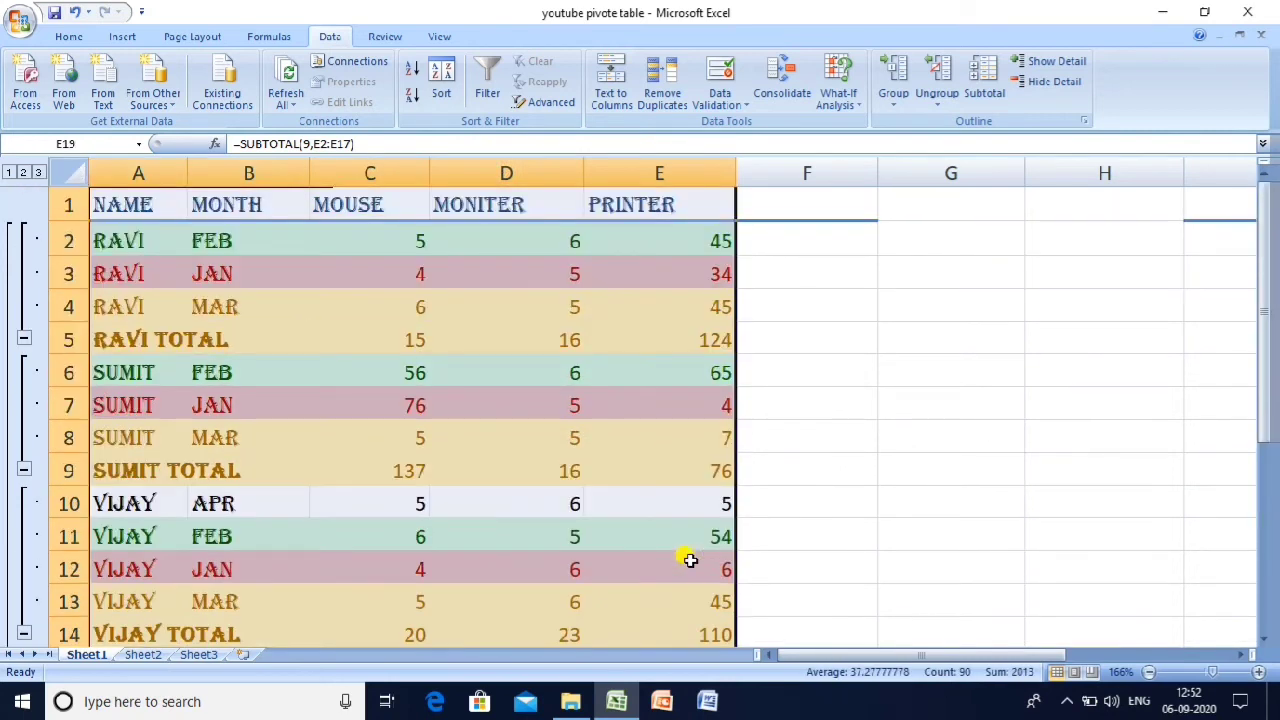
pyautogui.click(1058, 82)
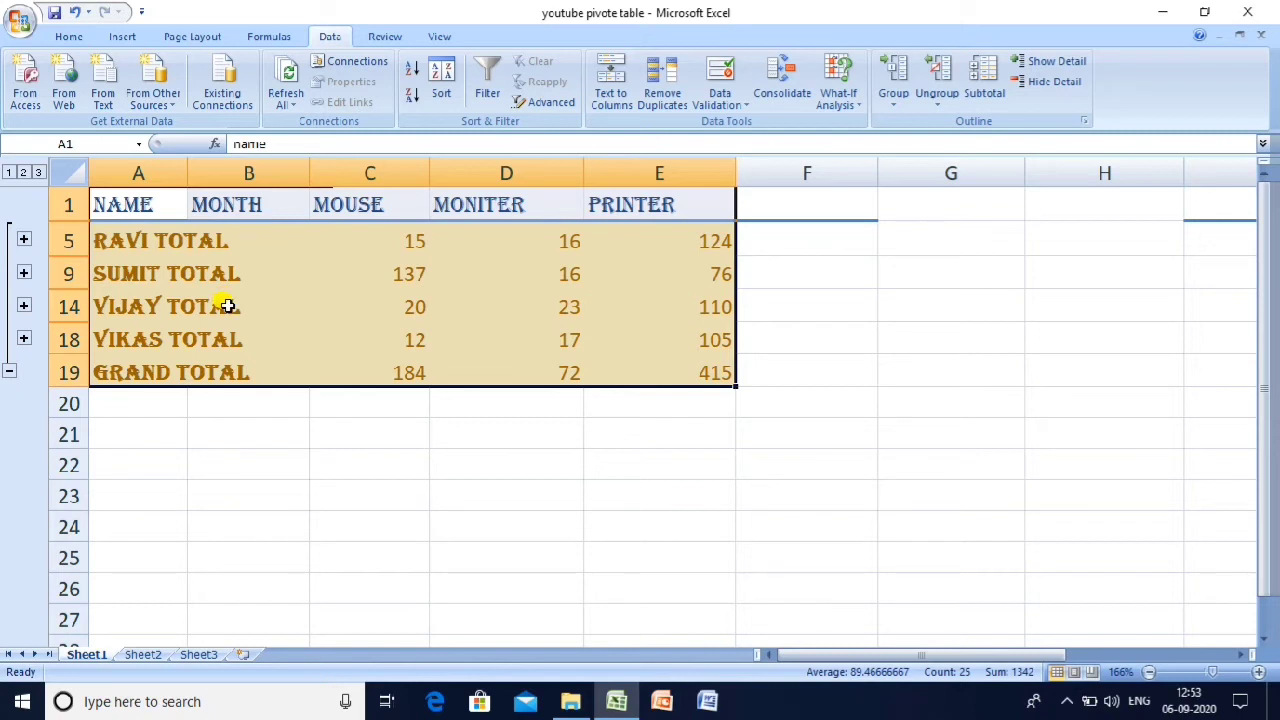
pyautogui.click(1060, 84)
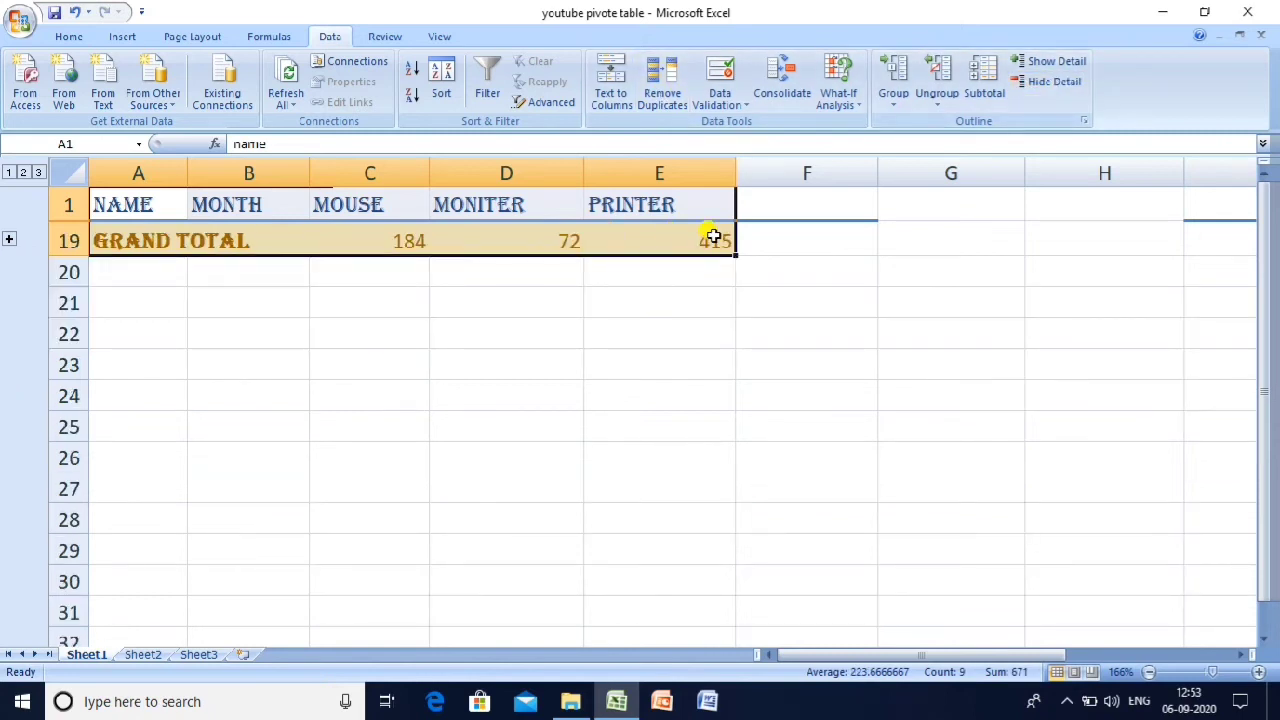
# Show the name totals under the outline again and expand every name's monthly detail rows.
pyautogui.click(1050, 64)
pyautogui.click(1050, 64)
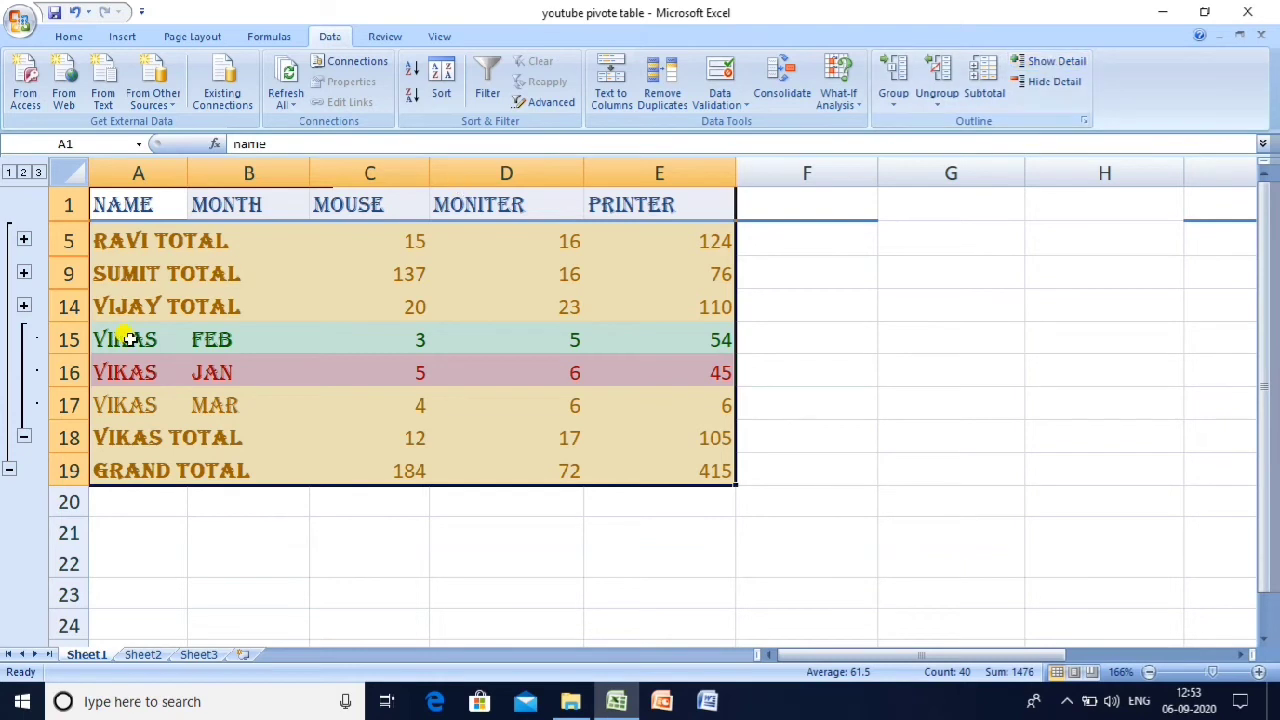
pyautogui.click(24, 307)
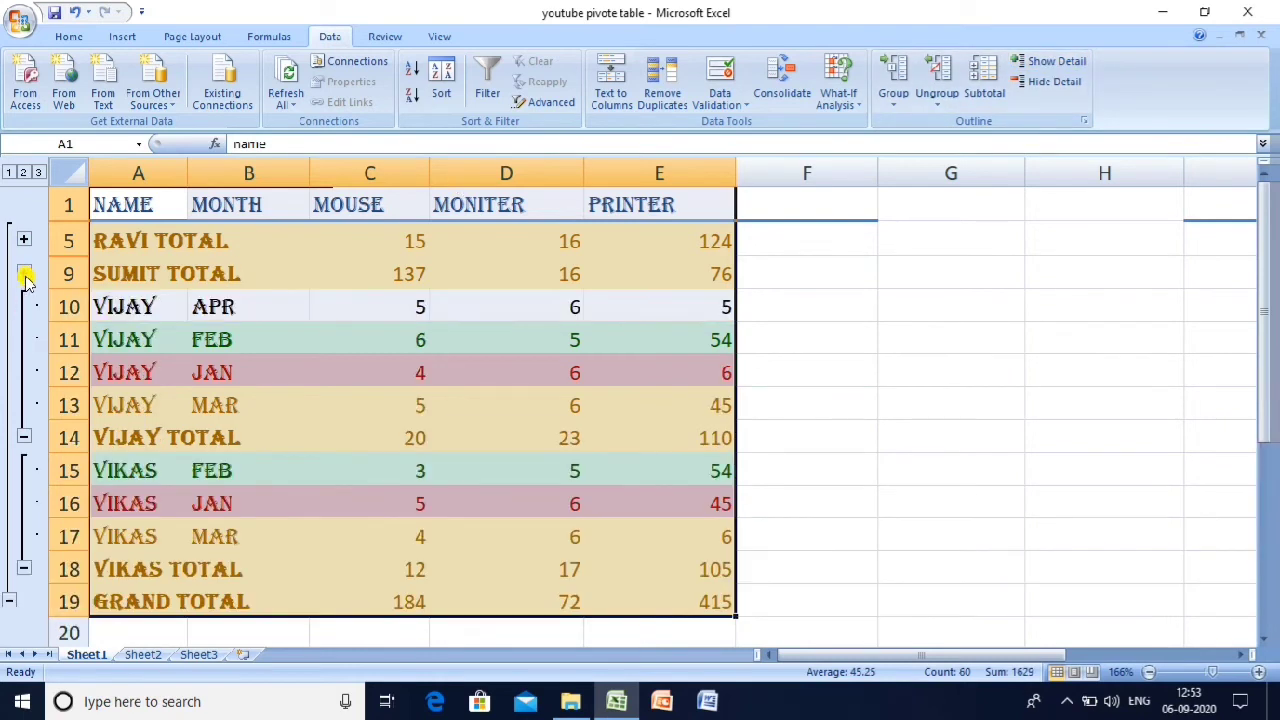
pyautogui.click(24, 273)
pyautogui.click(24, 241)
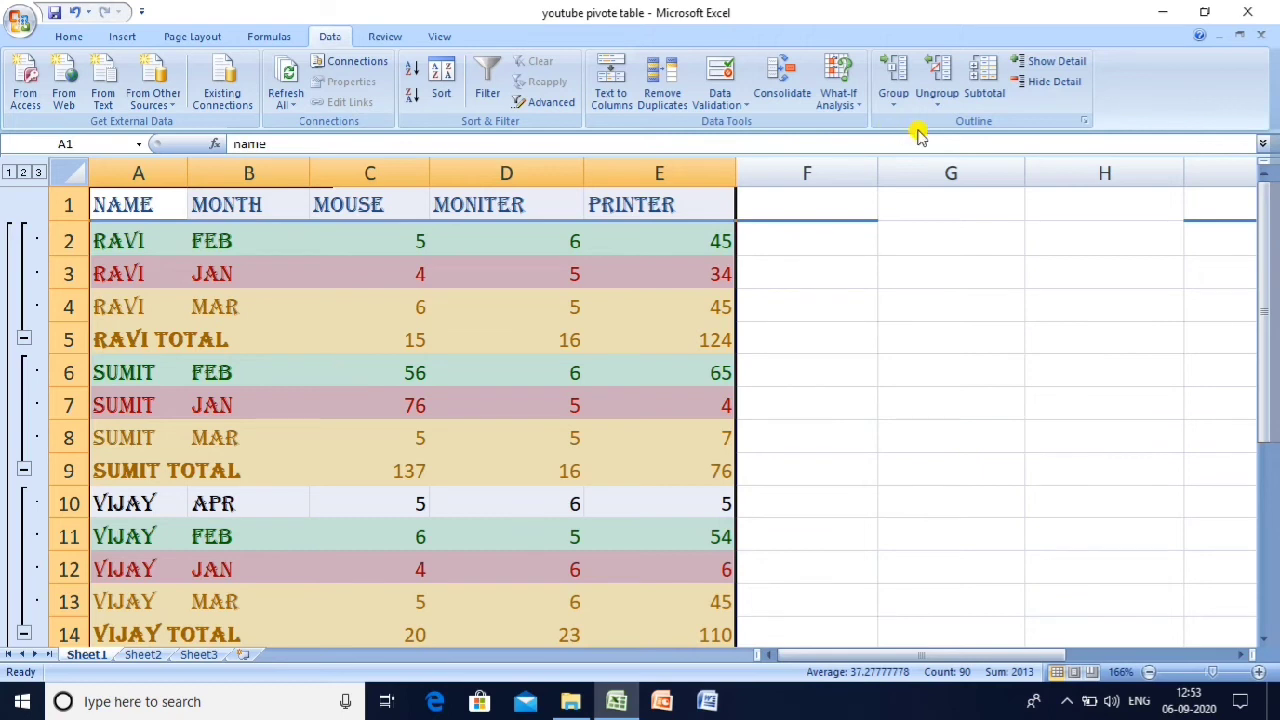
# Remove all subtotals from the source data and check the table down to its last row.
pyautogui.click(985, 78)
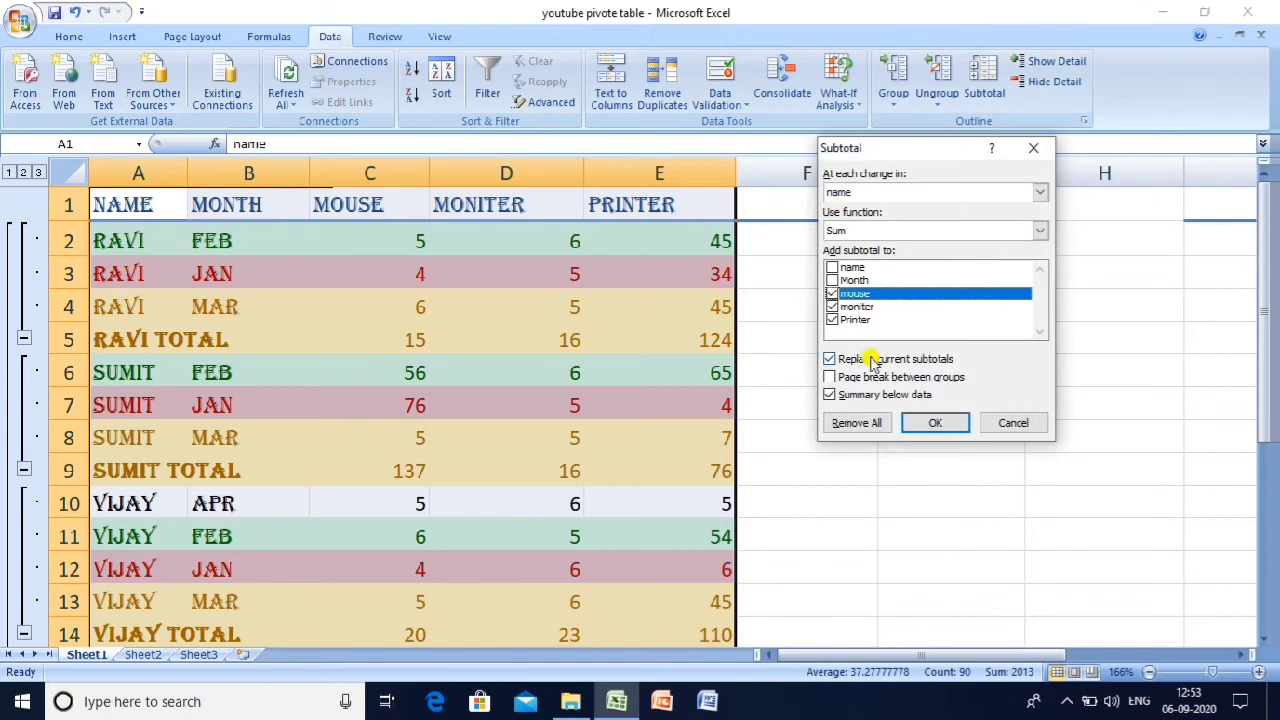
pyautogui.click(860, 424)
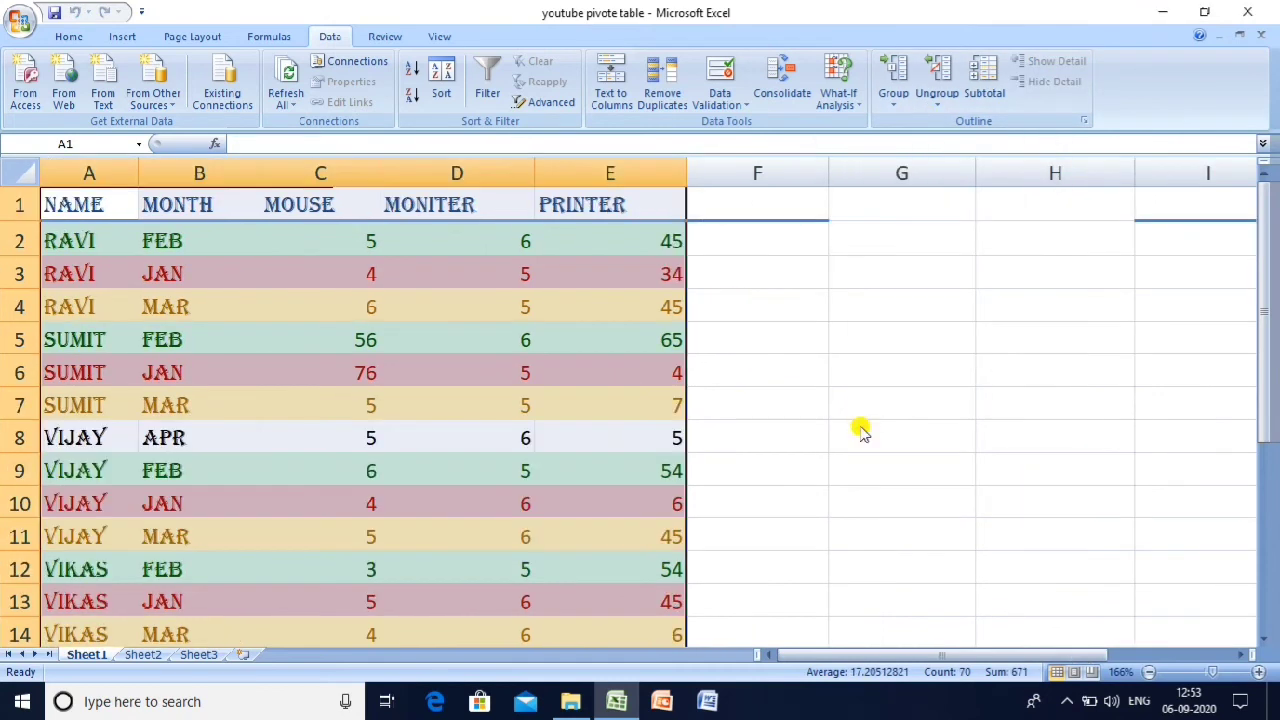
pyautogui.click(1263, 638)
pyautogui.doubleClick(1263, 638)
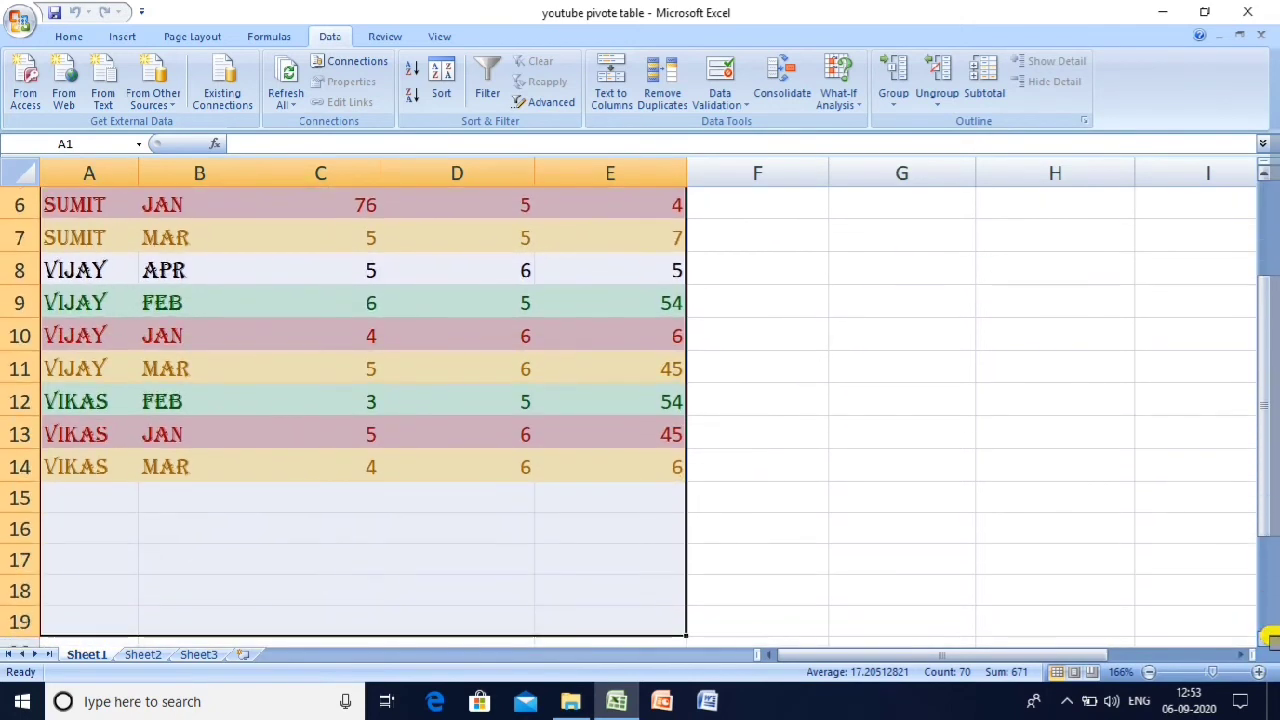
pyautogui.click(1014, 534)
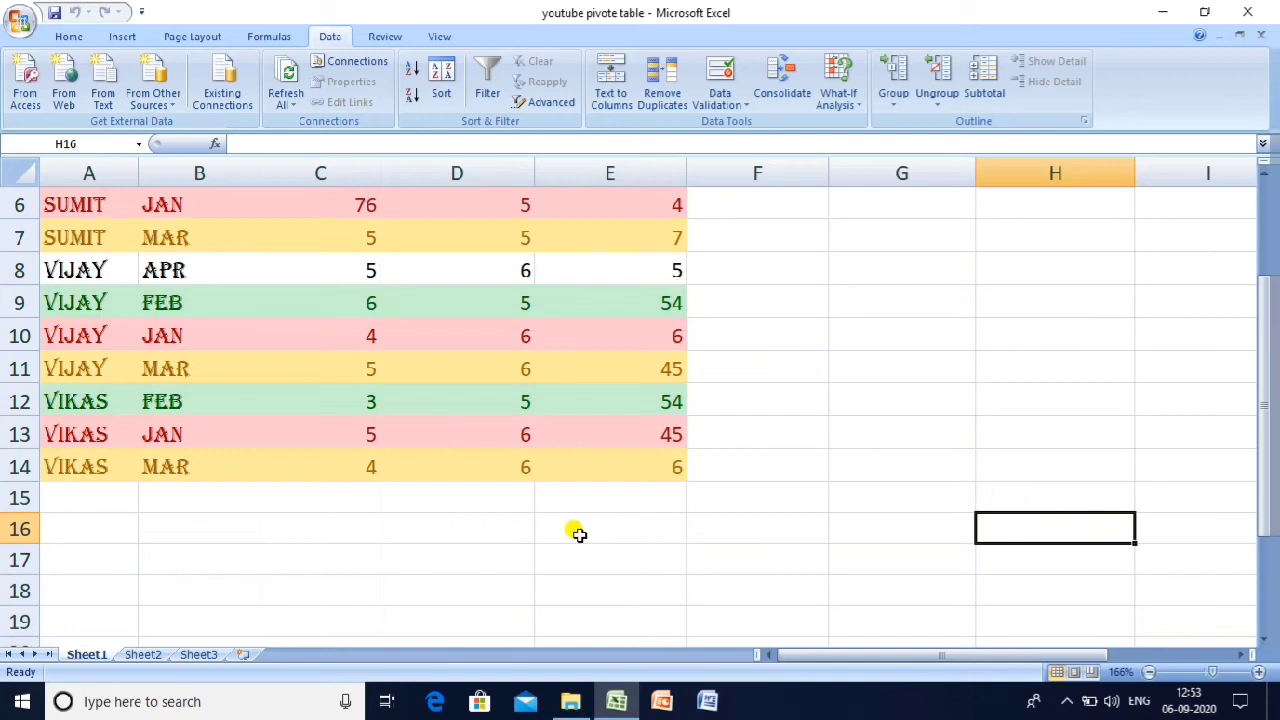
pyautogui.click(601, 458)
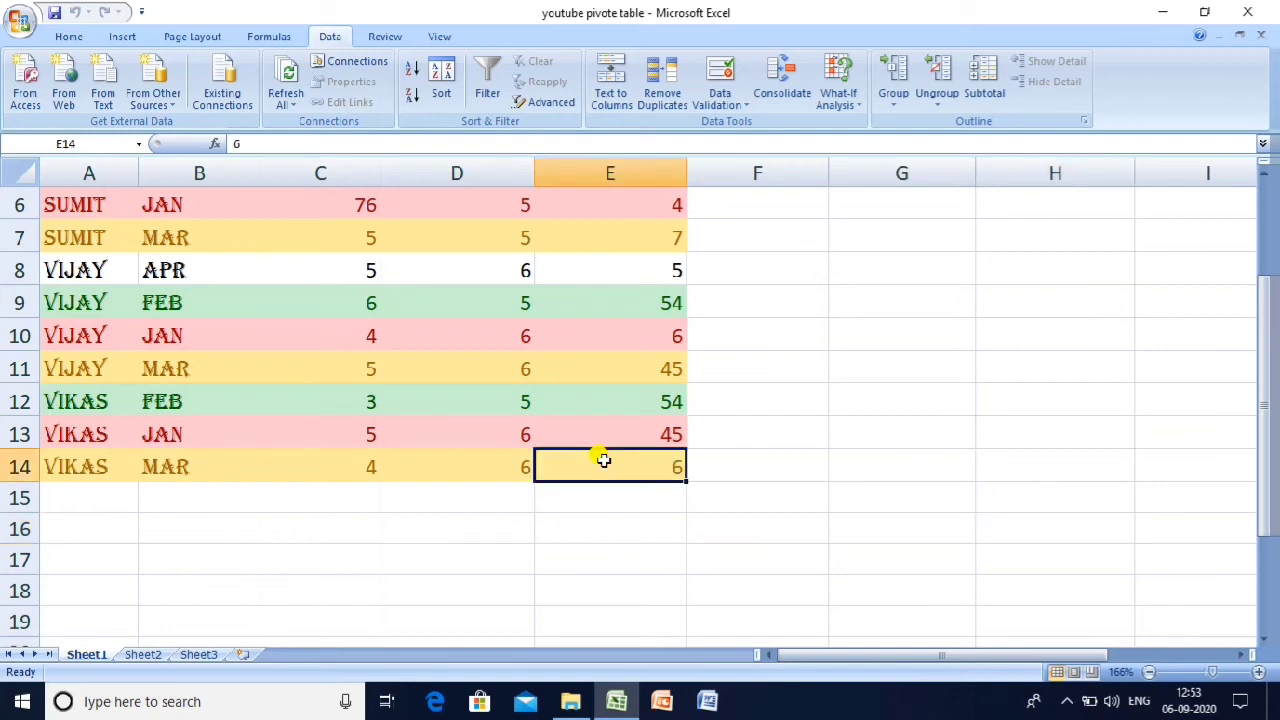
pyautogui.click(808, 430)
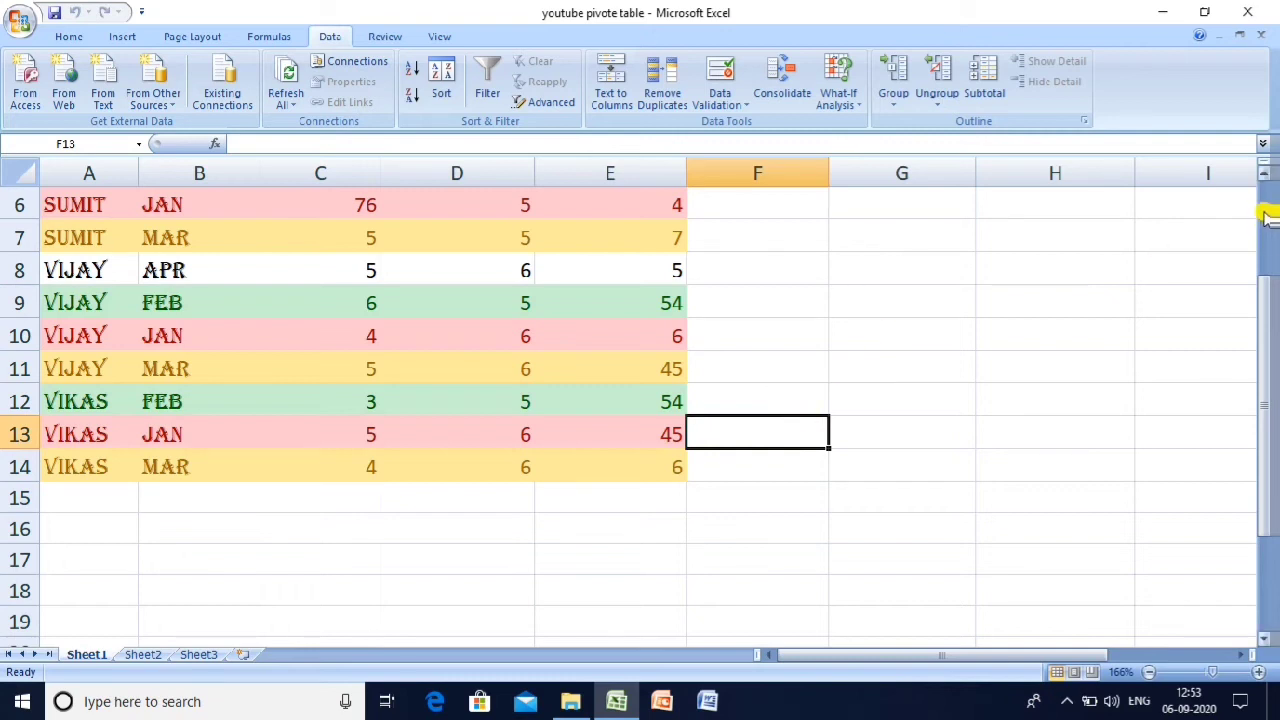
pyautogui.scroll(2, 1265, 182)
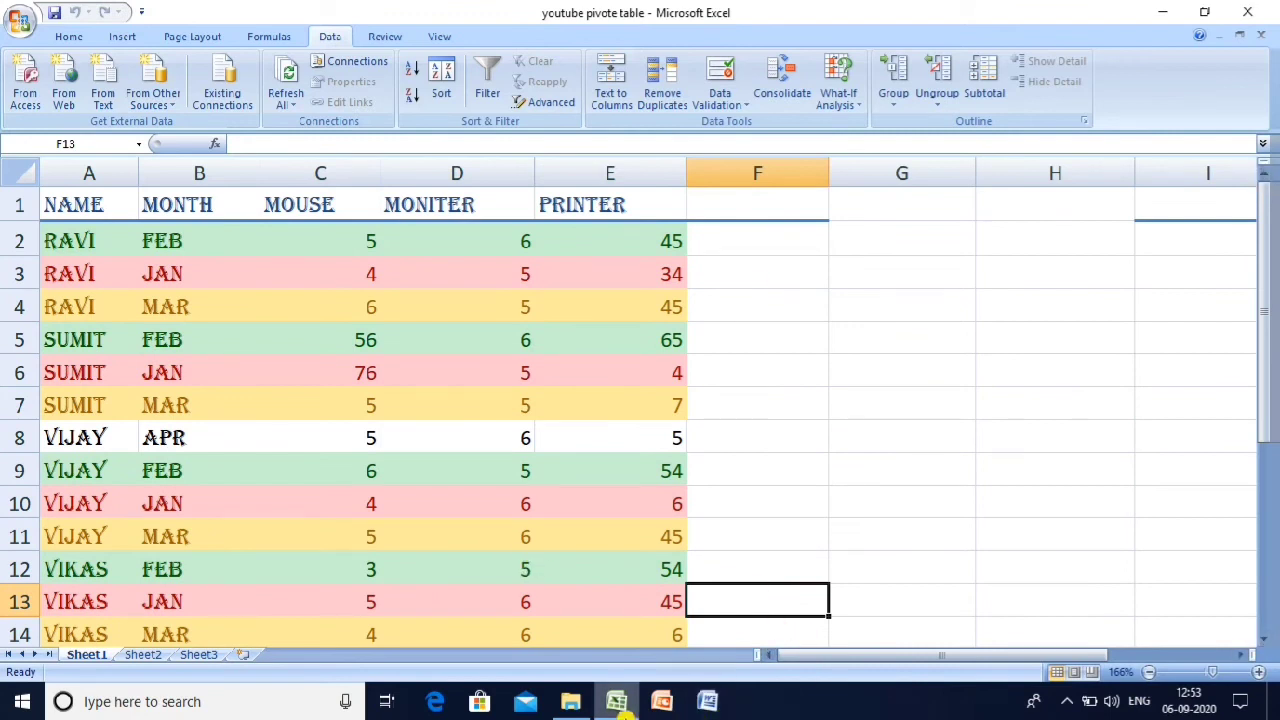
# Open the blank Sheet3 and select cell C4 as the starting cell for the consolidated table.
pyautogui.click(150, 656)
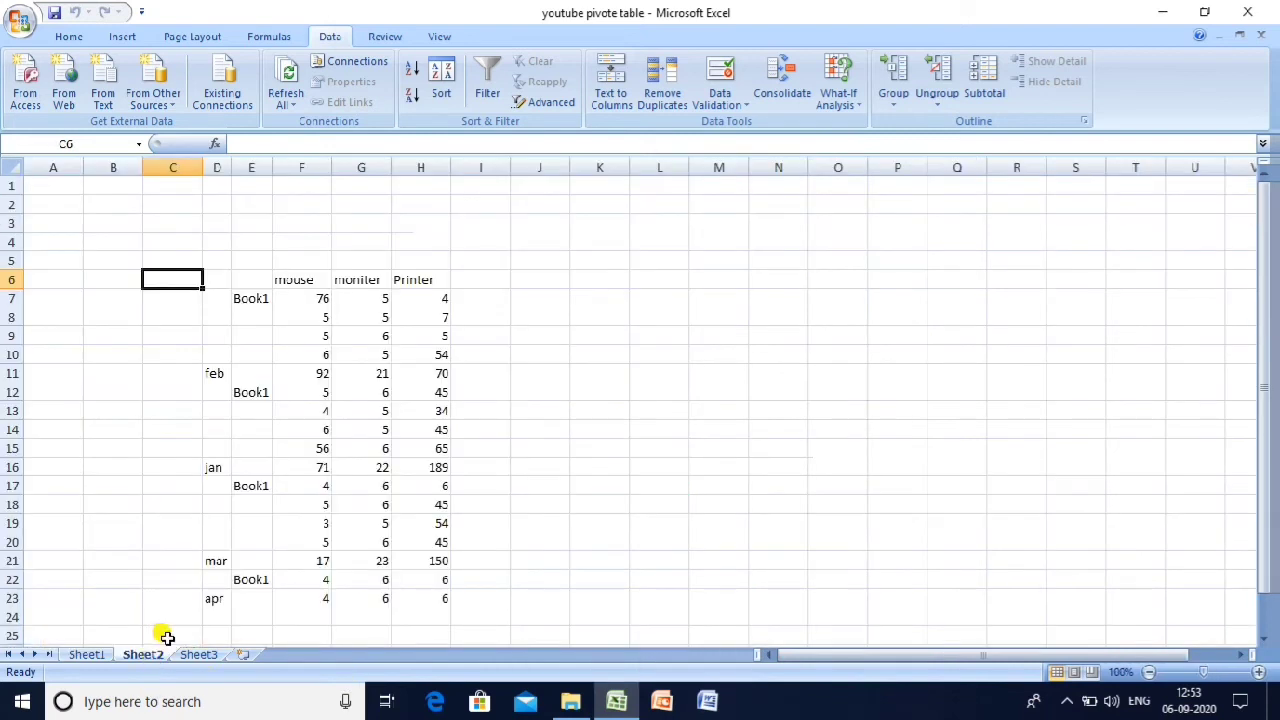
pyautogui.click(190, 658)
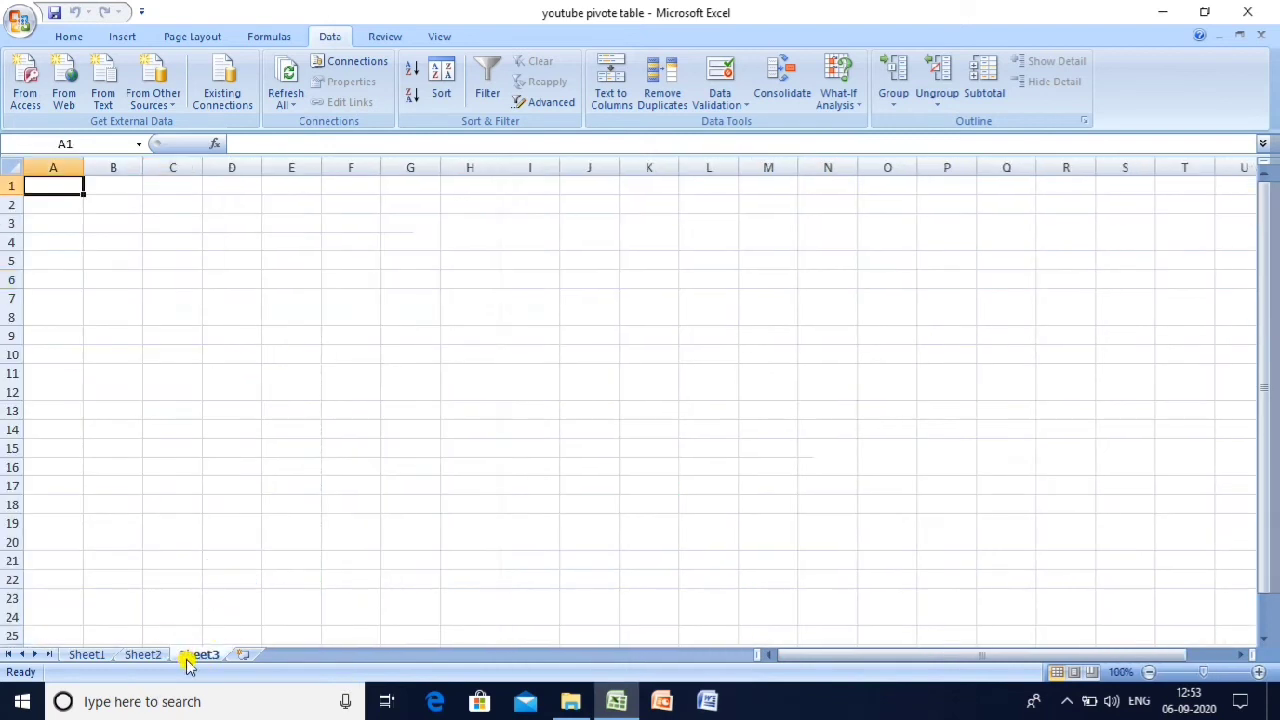
pyautogui.click(250, 328)
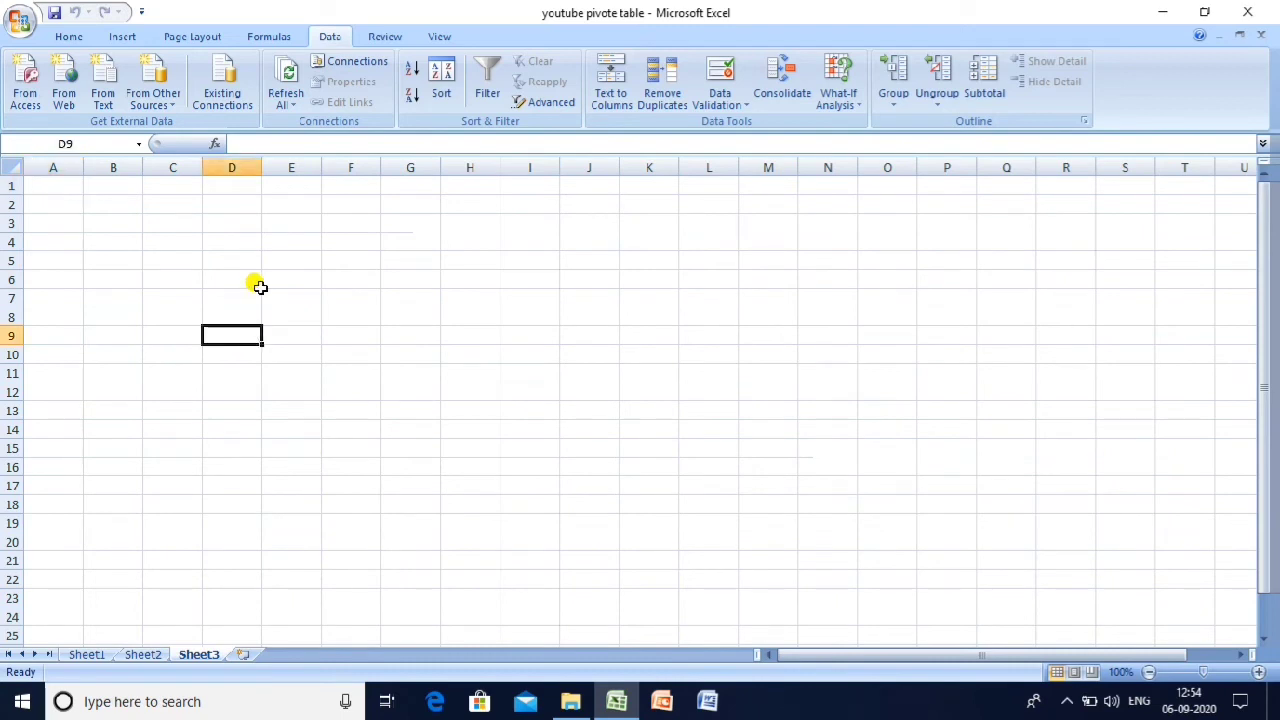
pyautogui.click(1211, 672)
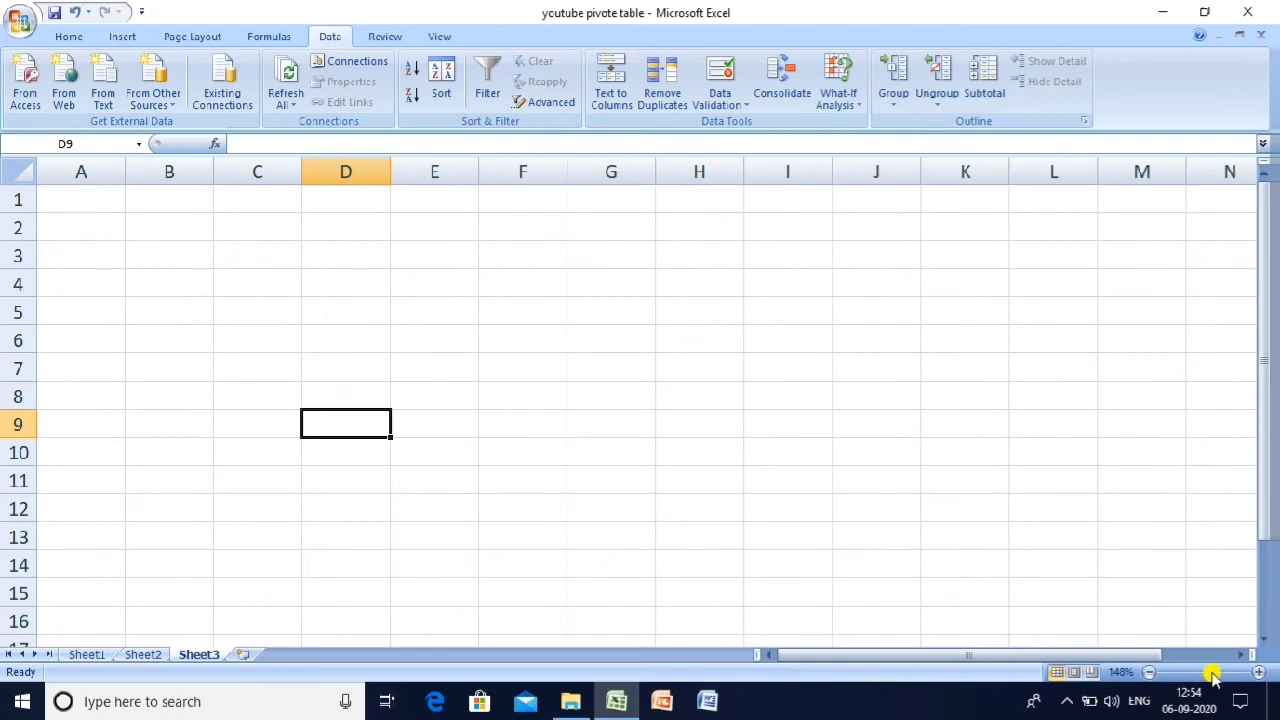
pyautogui.click(1215, 673)
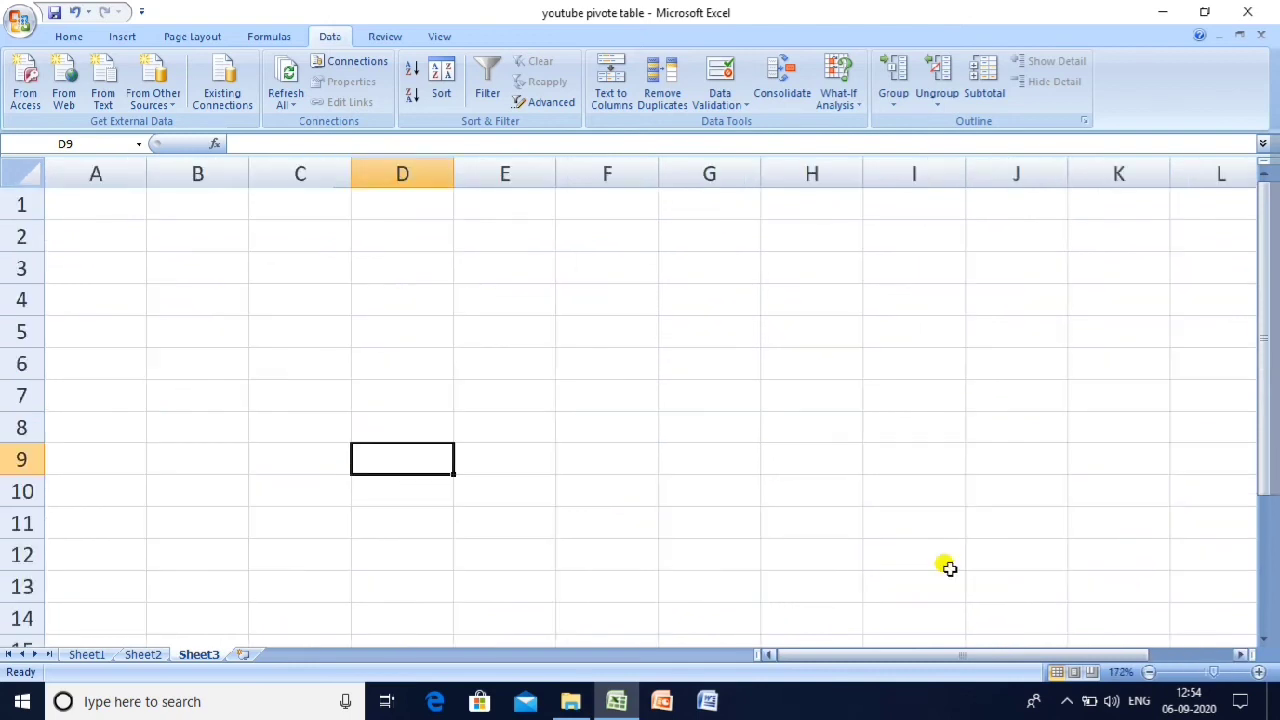
pyautogui.click(290, 310)
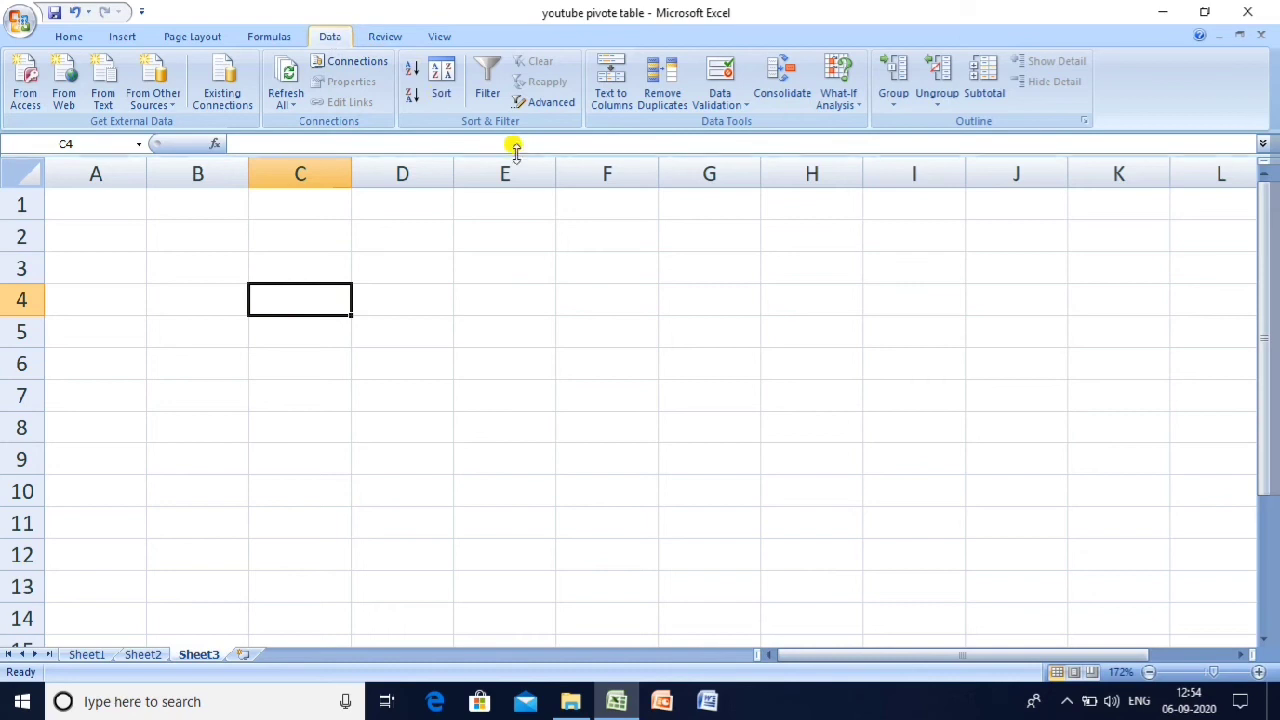
# Start a Consolidate with the Sum function and set its reference to the source table, Sheet1!$A$1:$E$14.
pyautogui.click(793, 70)
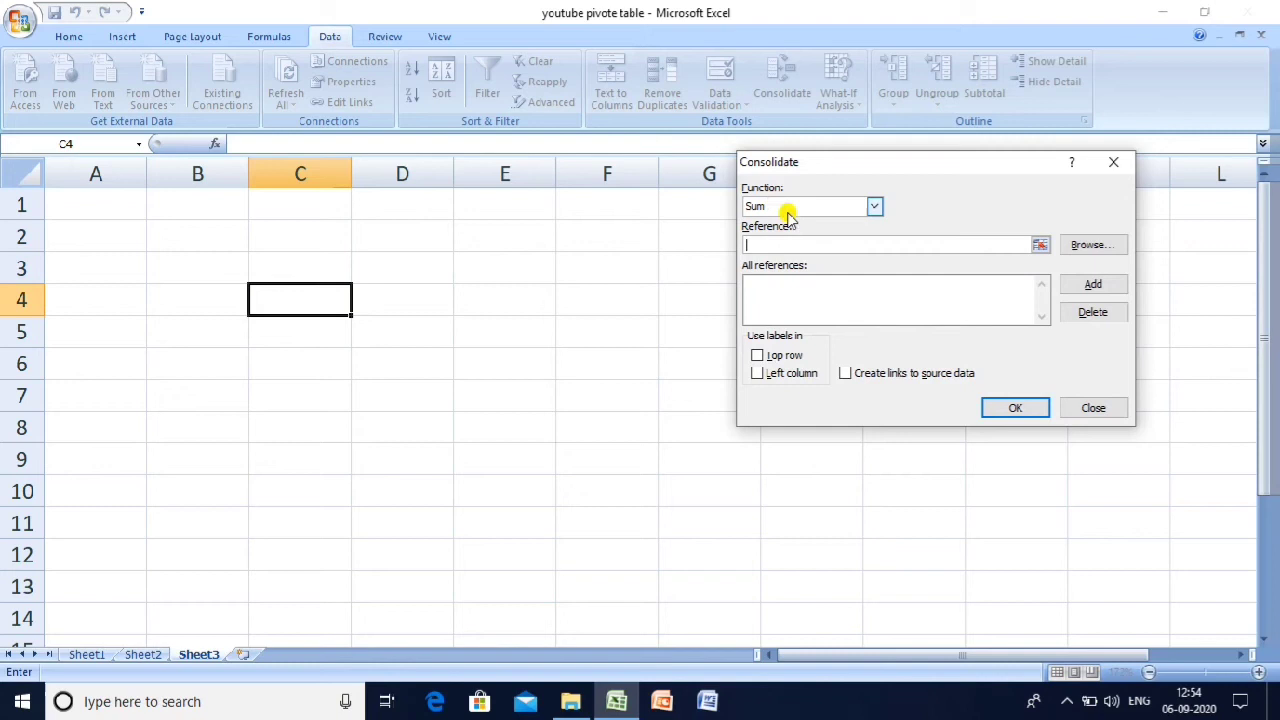
pyautogui.click(795, 206)
pyautogui.click(795, 207)
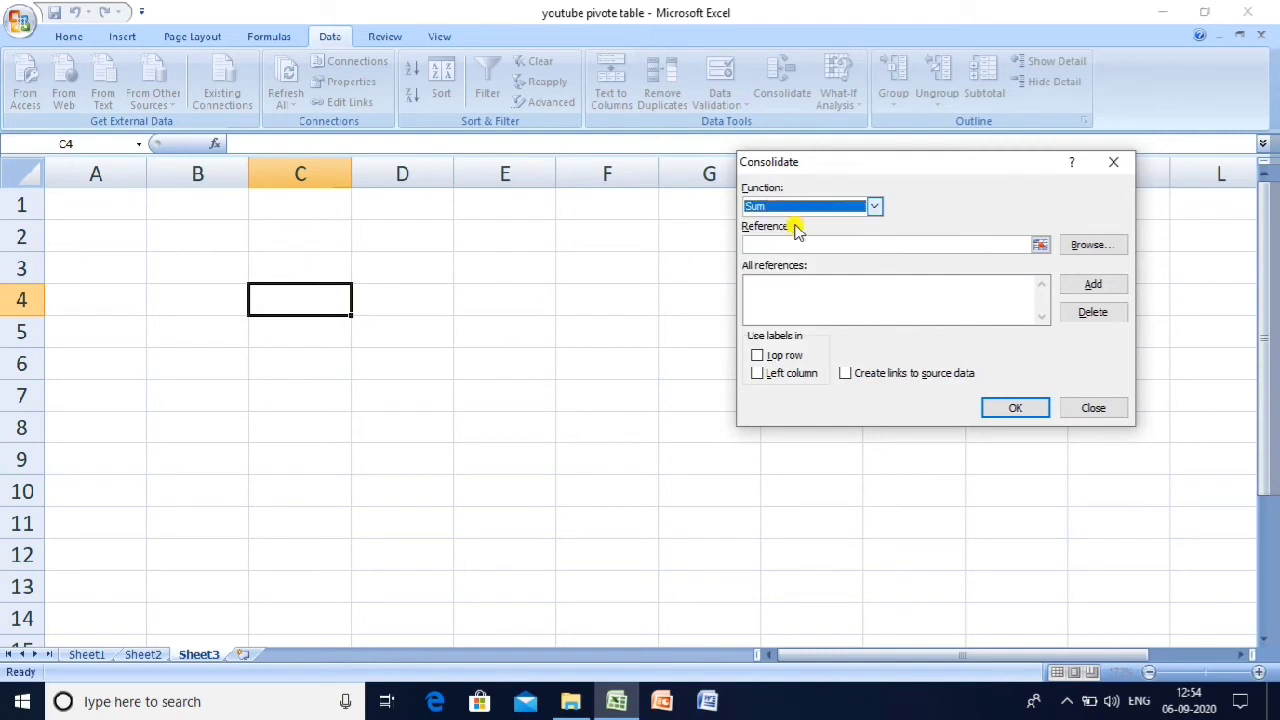
pyautogui.click(760, 244)
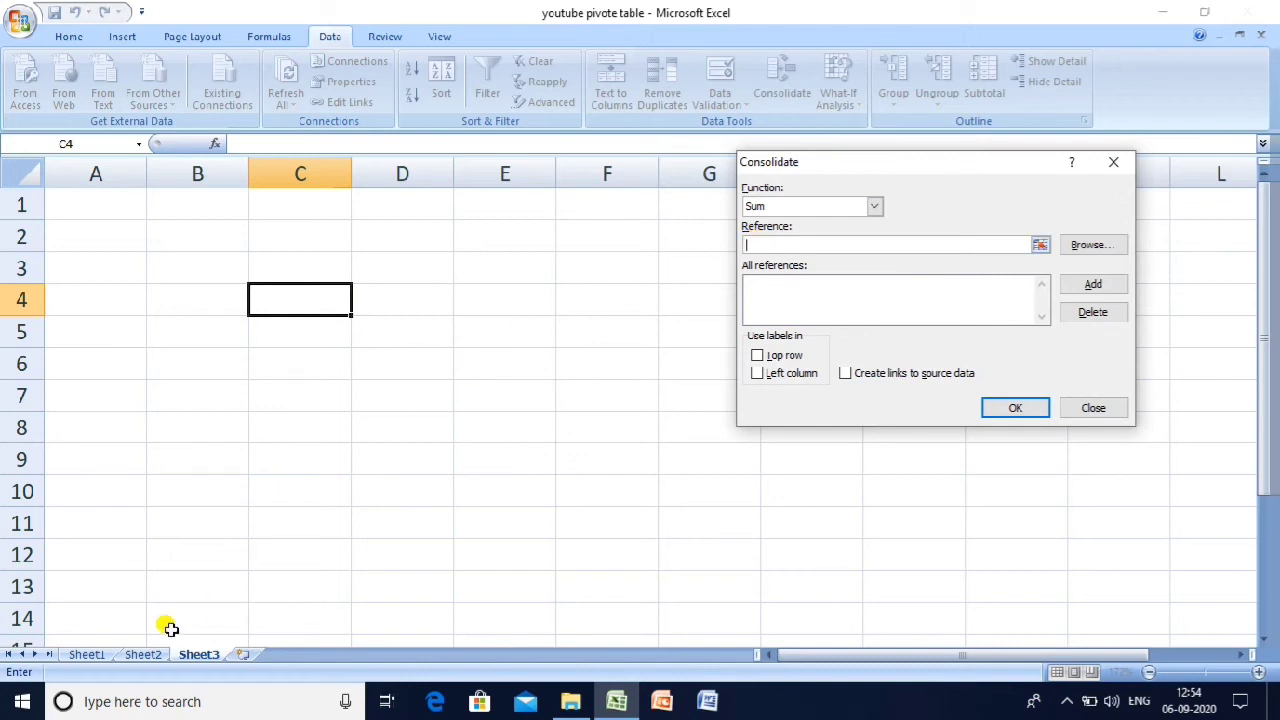
pyautogui.click(80, 655)
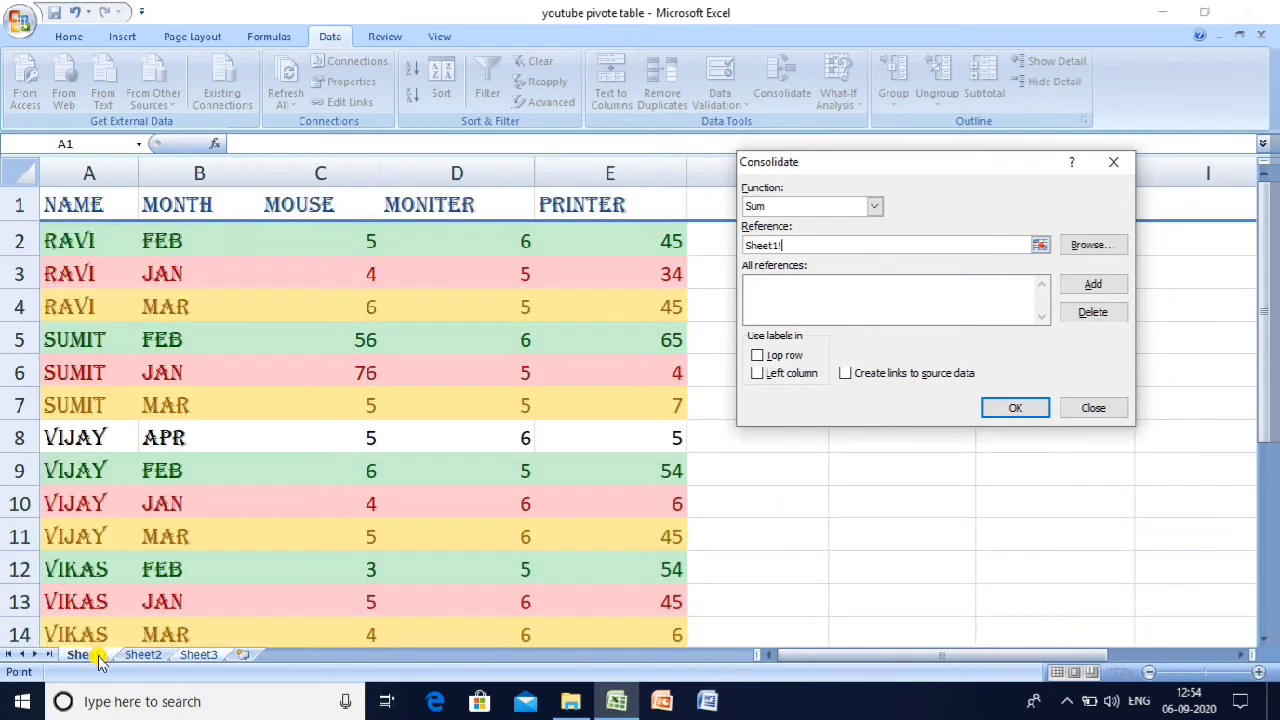
pyautogui.click(82, 210)
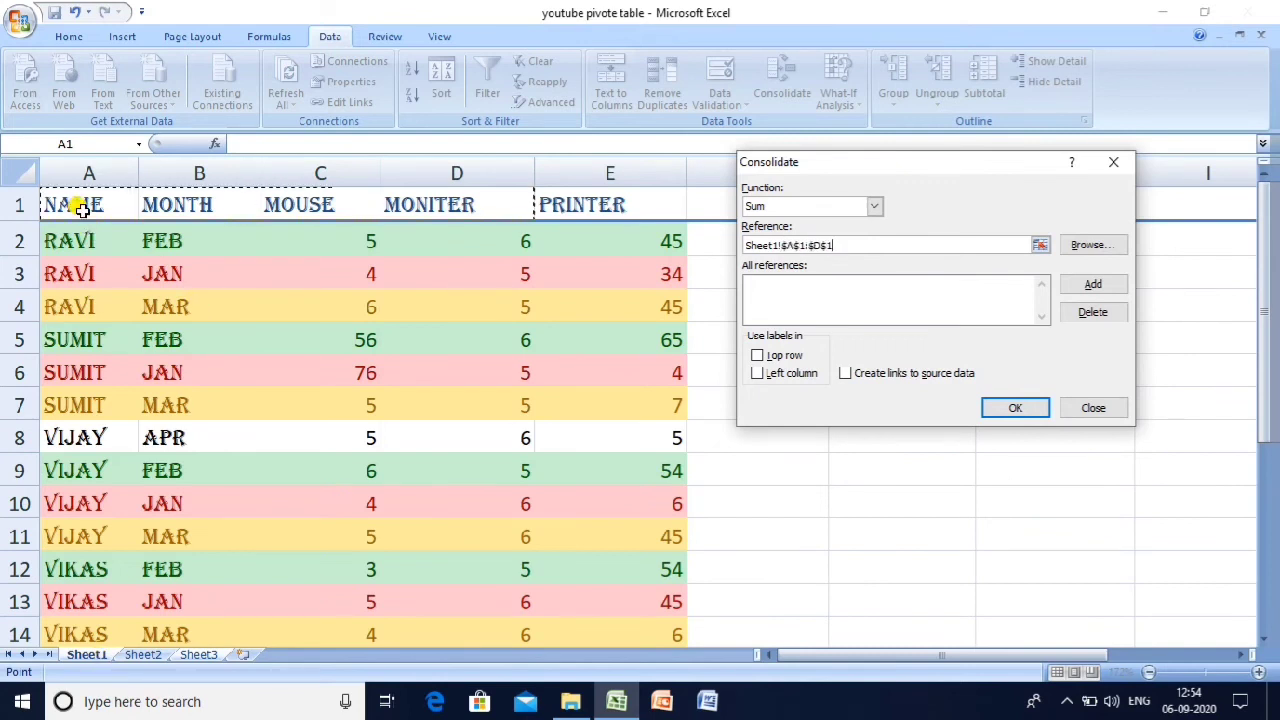
pyautogui.moveTo(82, 210); pyautogui.dragTo(82, 208)
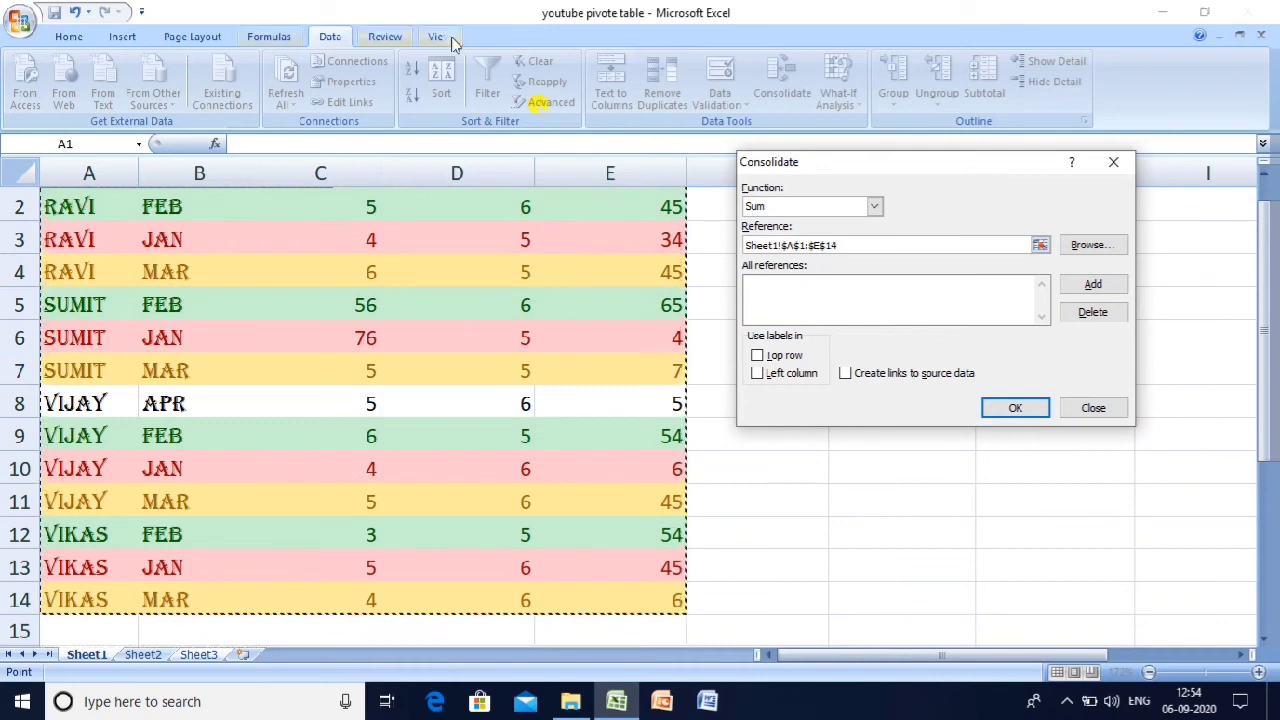
# Add the reference, use top row and left column labels with links to source data, and create the consolidation.
pyautogui.click(758, 356)
pyautogui.click(764, 373)
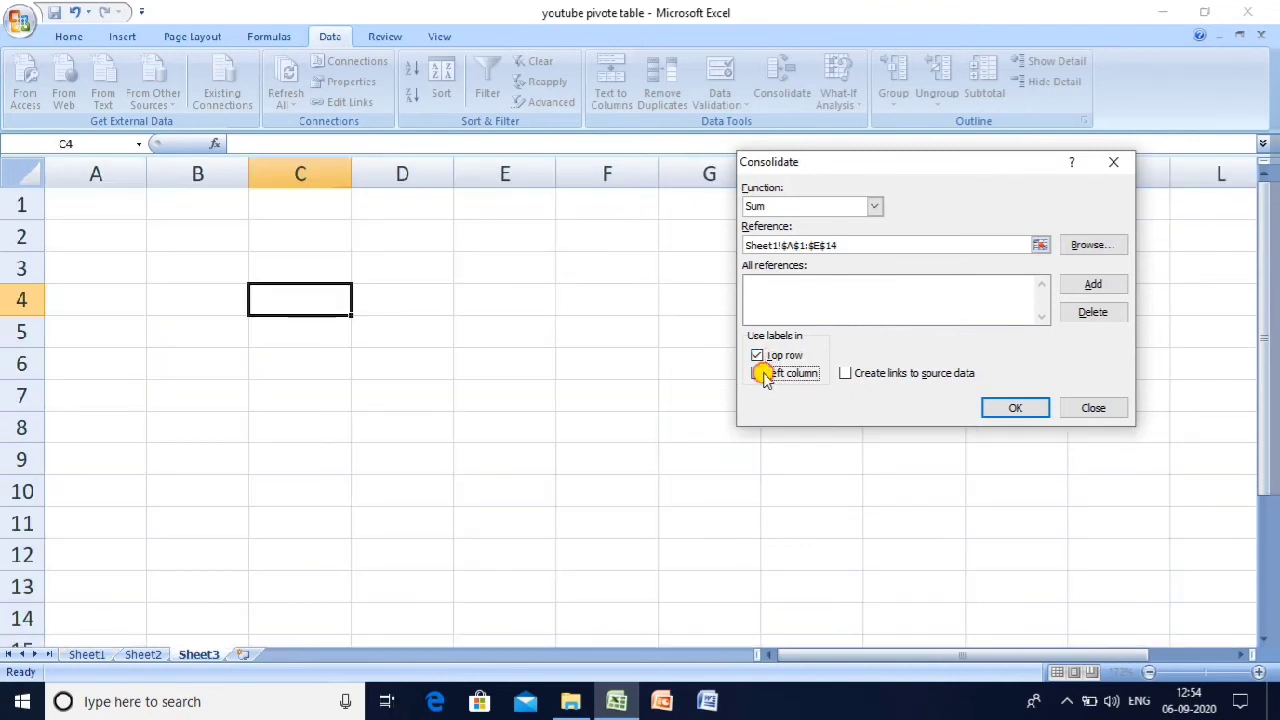
pyautogui.click(848, 376)
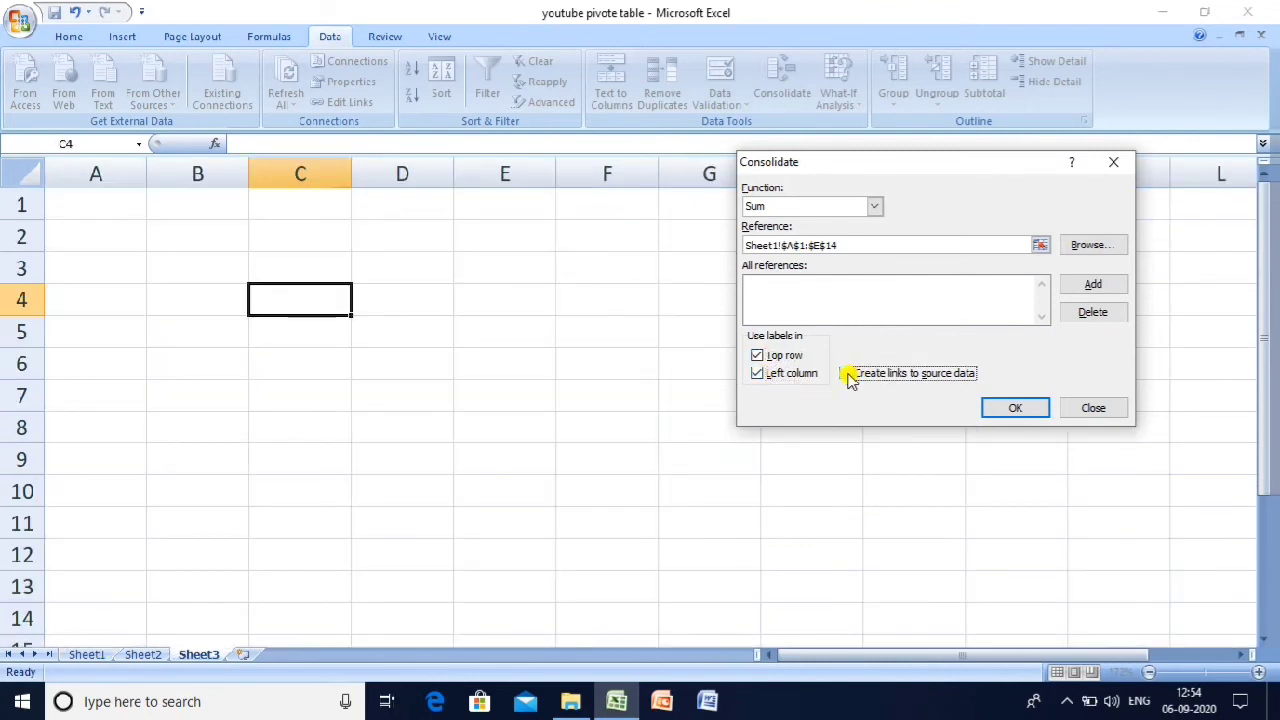
pyautogui.click(1094, 285)
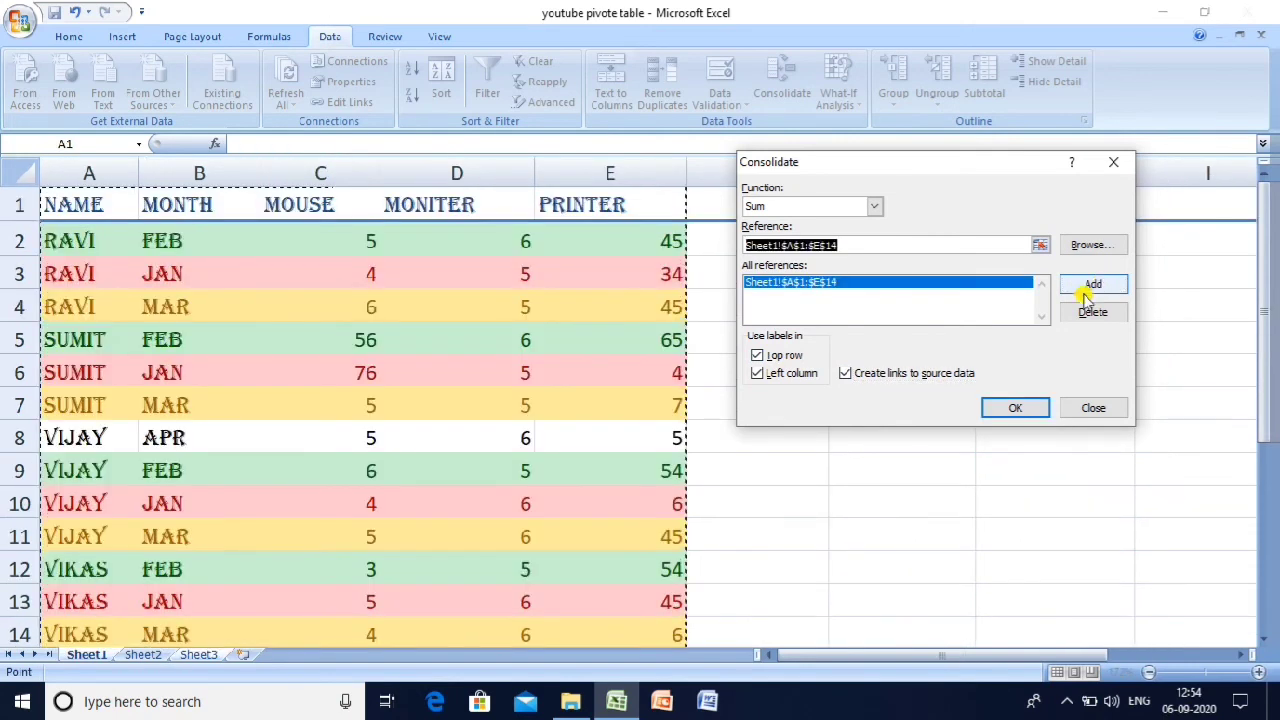
pyautogui.click(1015, 405)
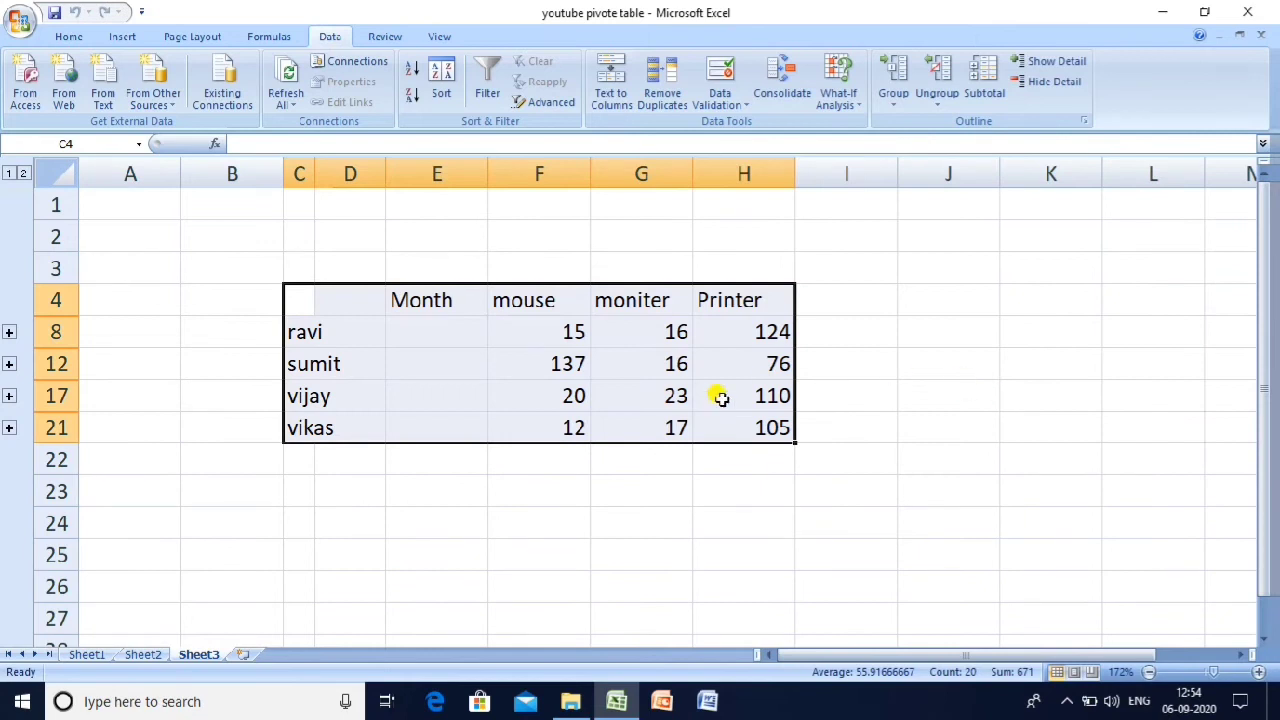
# Inspect the mouse totals of all four names and the first two moniter totals in the consolidated table.
pyautogui.click(553, 341)
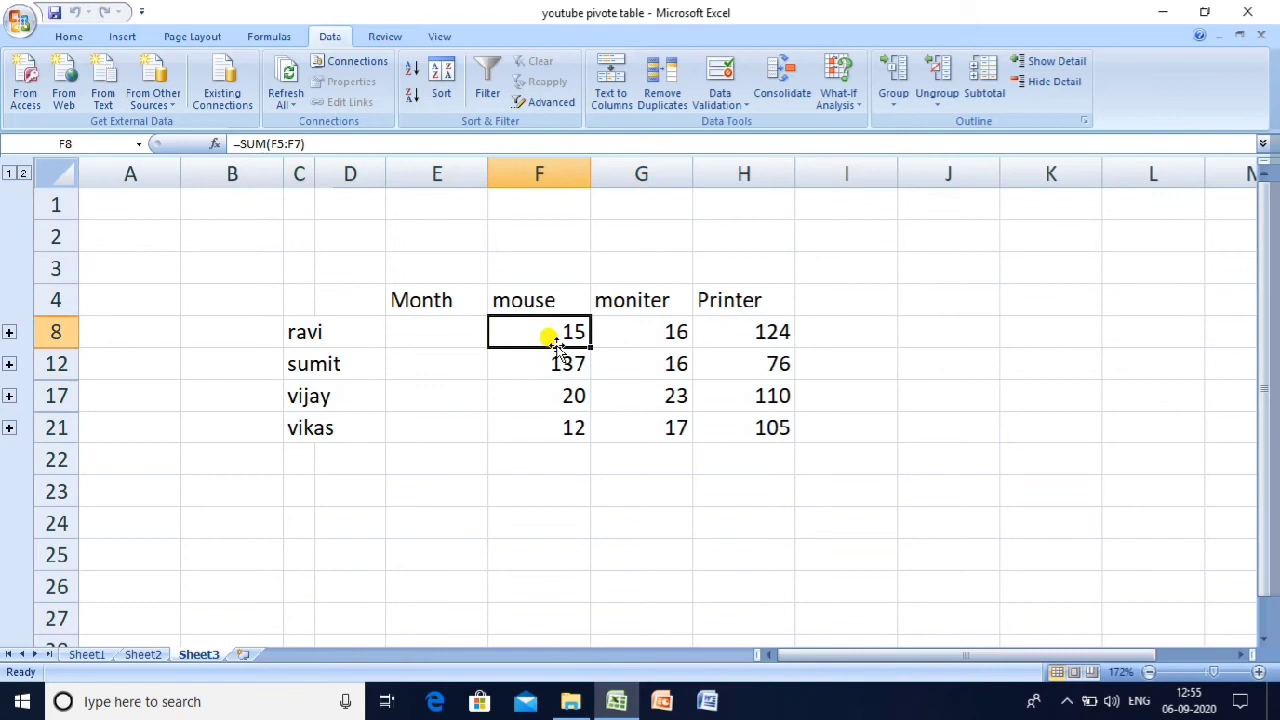
pyautogui.click(551, 364)
pyautogui.click(557, 396)
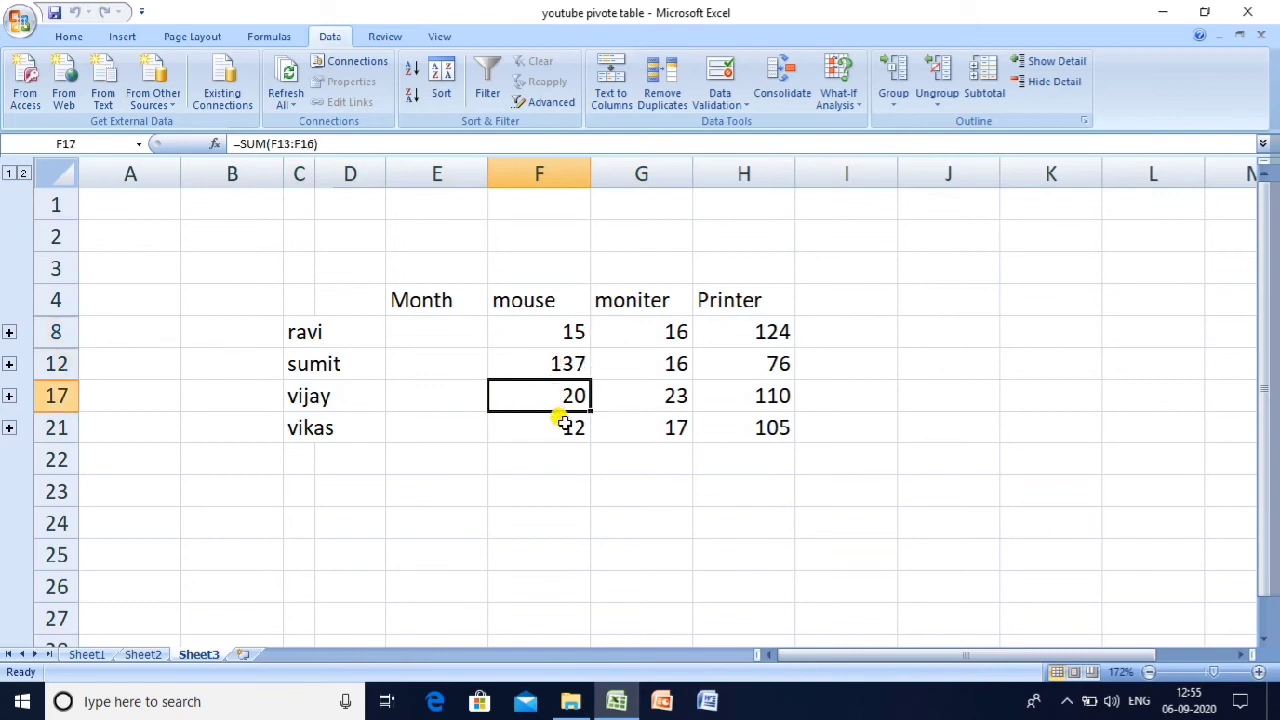
pyautogui.click(565, 424)
pyautogui.click(668, 332)
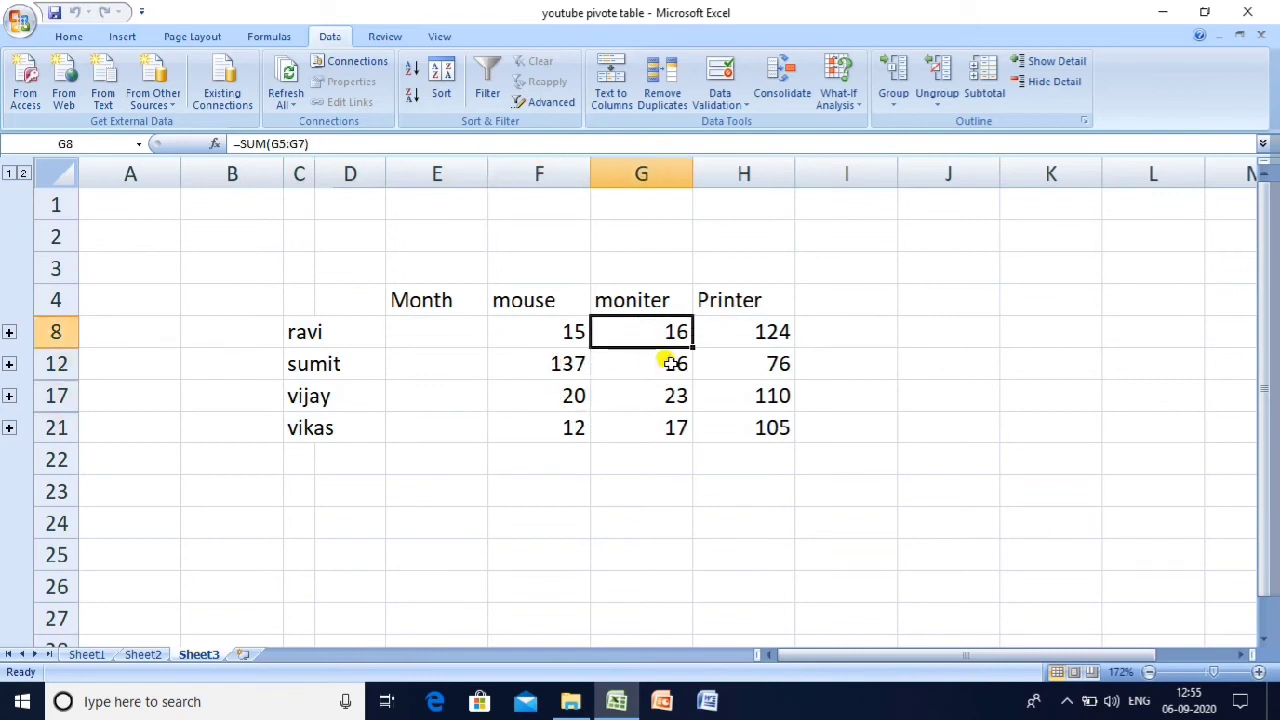
pyautogui.click(672, 363)
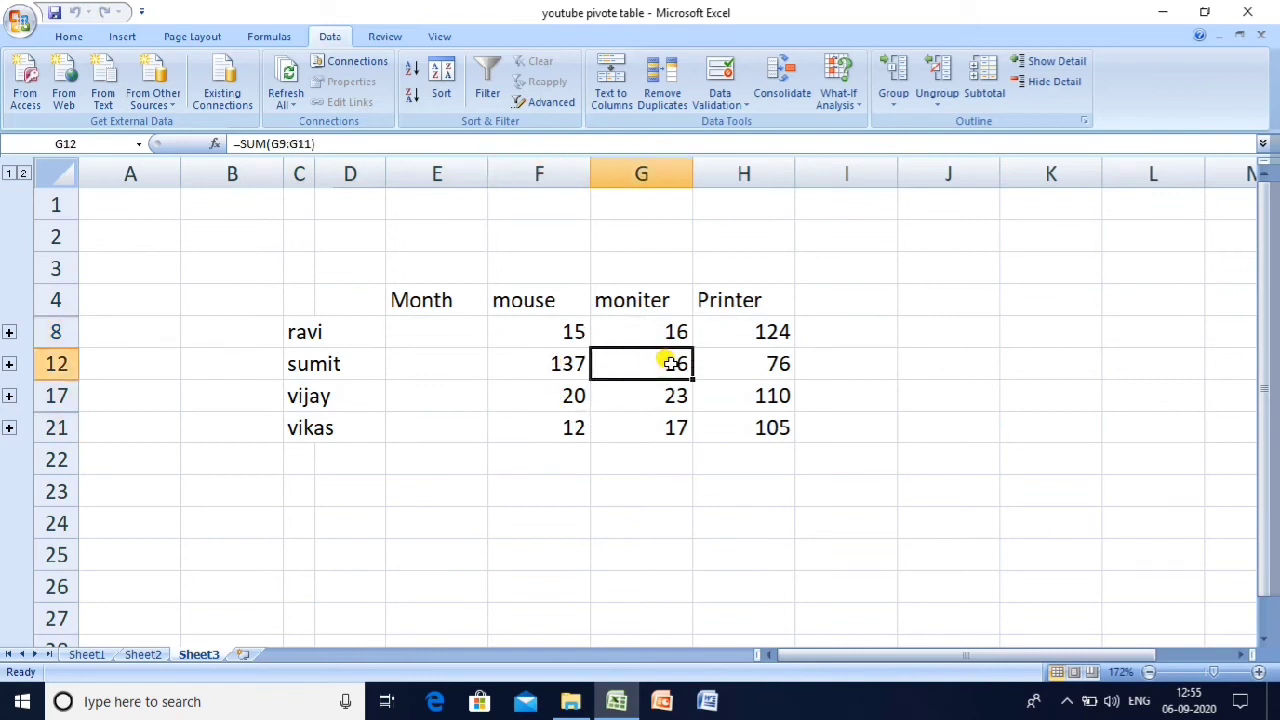
# Expand the detail rows of the first two names, collapse them again and select the first mouse total, F8.
pyautogui.click(9, 366)
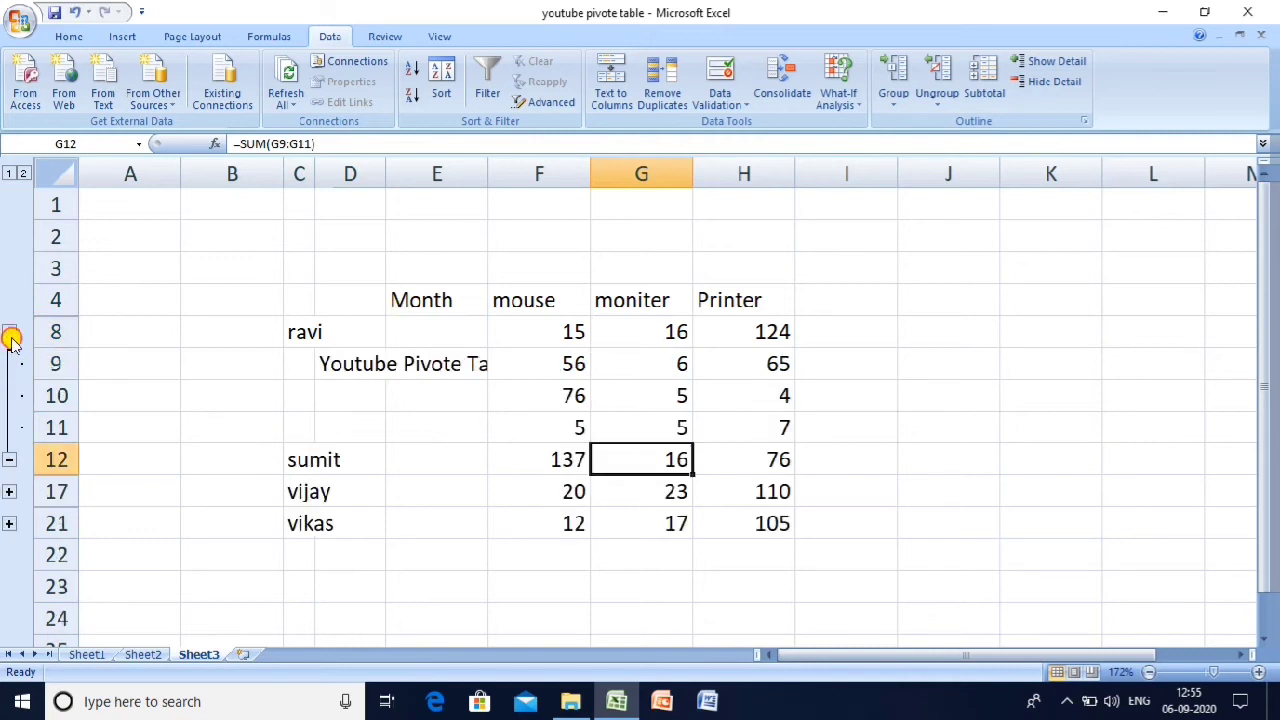
pyautogui.click(11, 338)
pyautogui.click(12, 428)
pyautogui.click(10, 460)
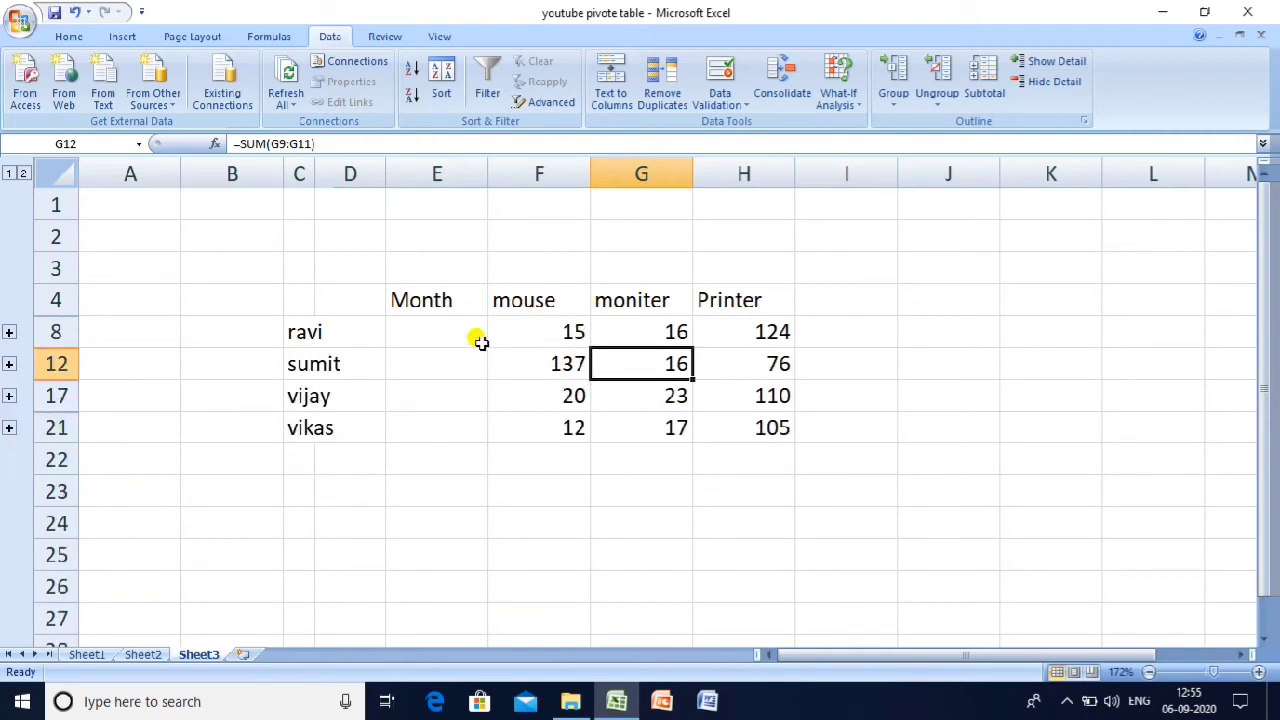
pyautogui.click(559, 331)
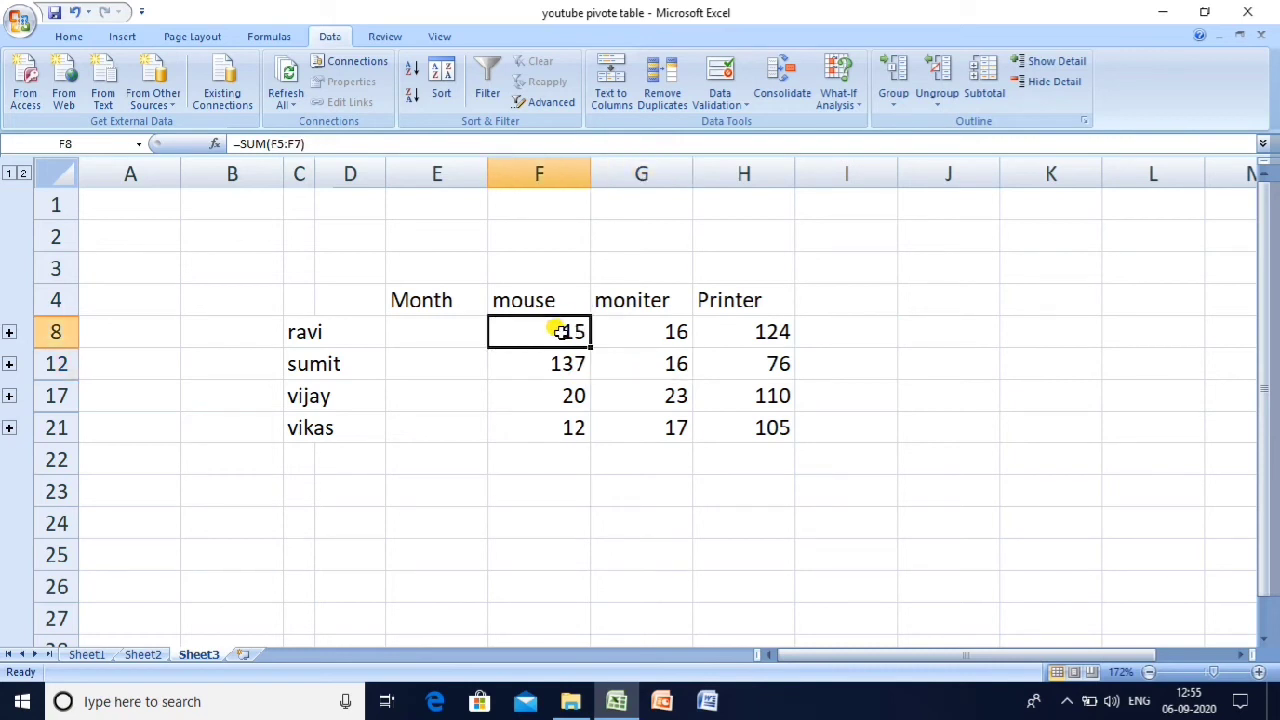
# Set the first mouse value in the Sheet1 source table, cell C2, to 25.
pyautogui.click(86, 655)
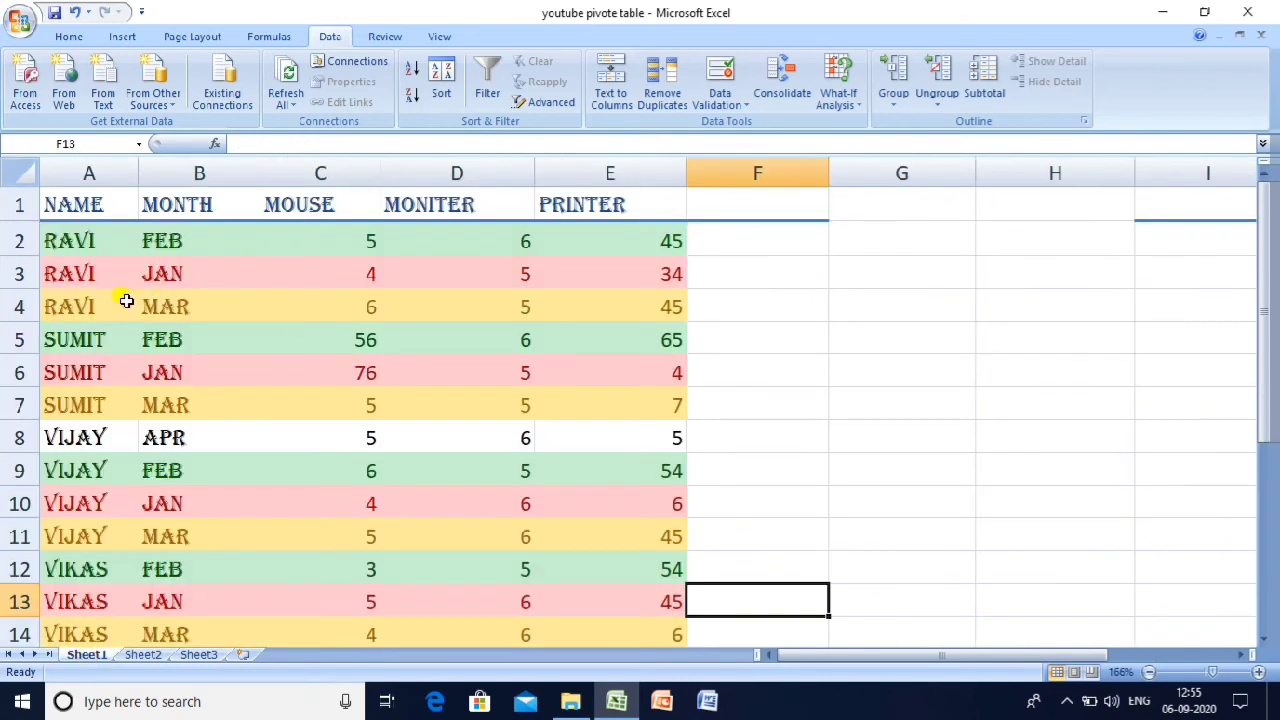
pyautogui.click(313, 241)
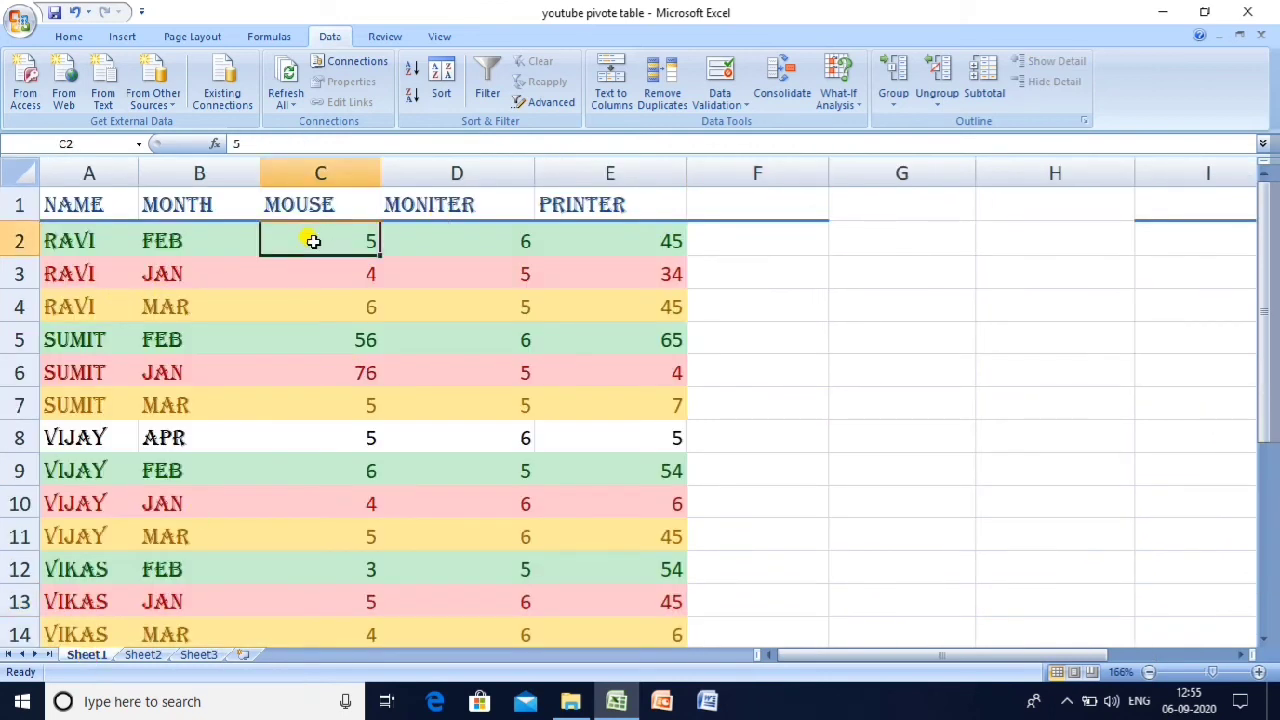
pyautogui.write('2')
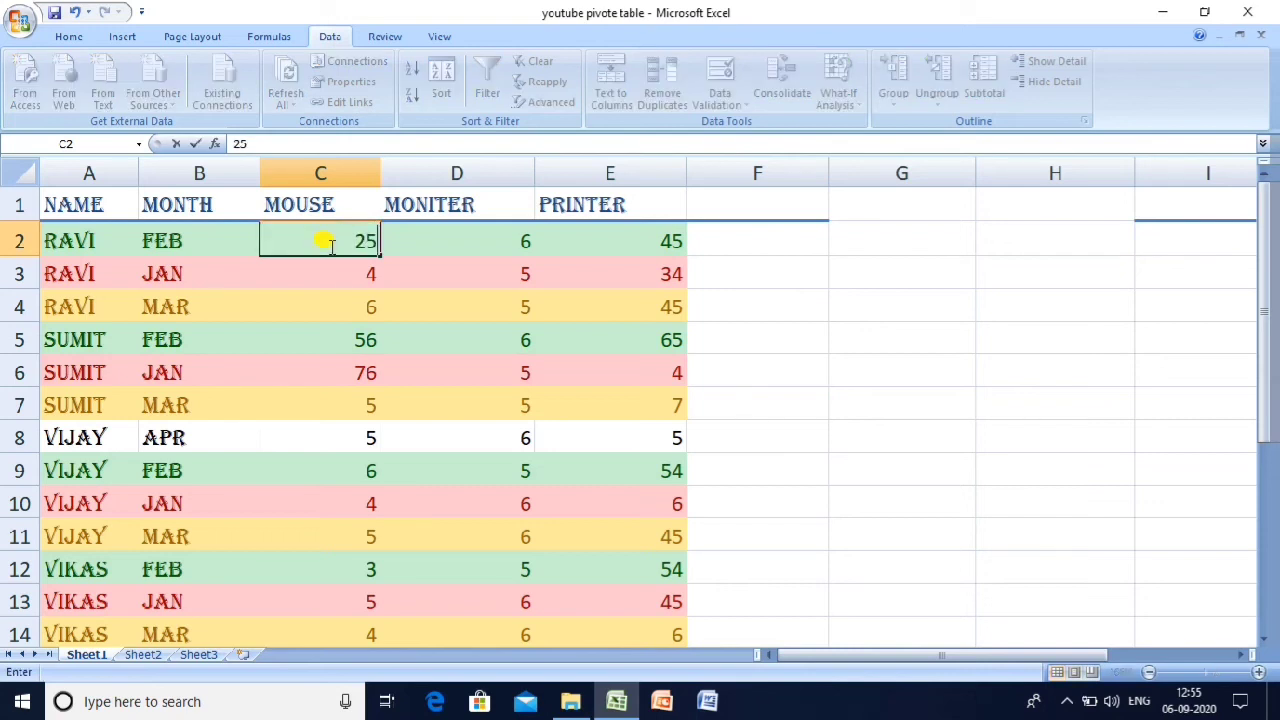
pyautogui.press('Return')
pyautogui.click(370, 238)
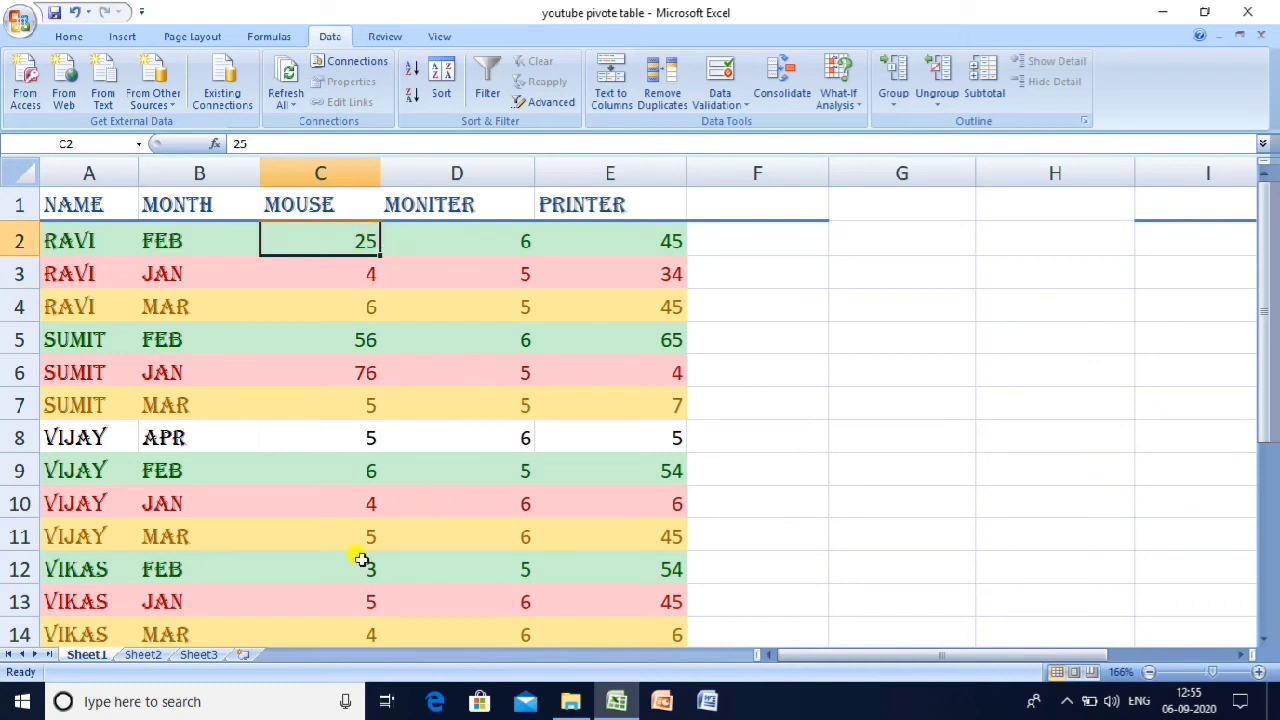
# Return to Sheet3 and check how the linked consolidated totals reflect the source change.
pyautogui.click(196, 657)
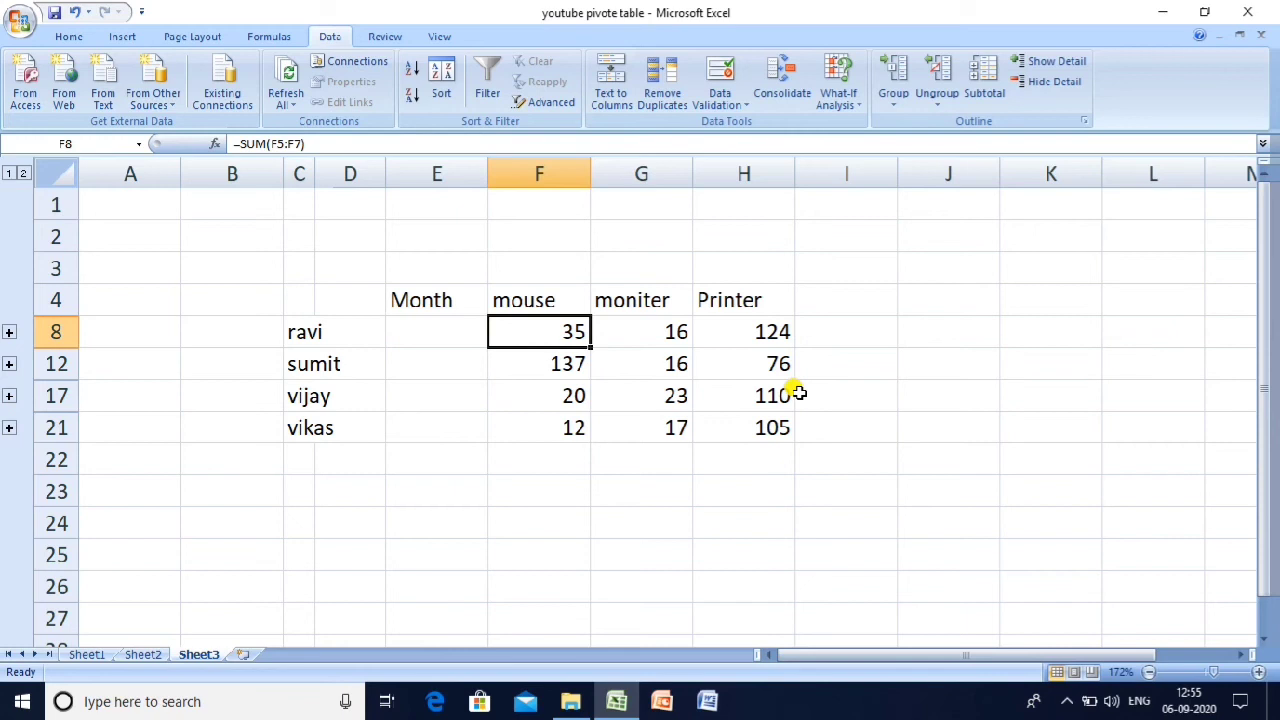
pyautogui.moveTo(798, 393); pyautogui.dragTo(568, 362)
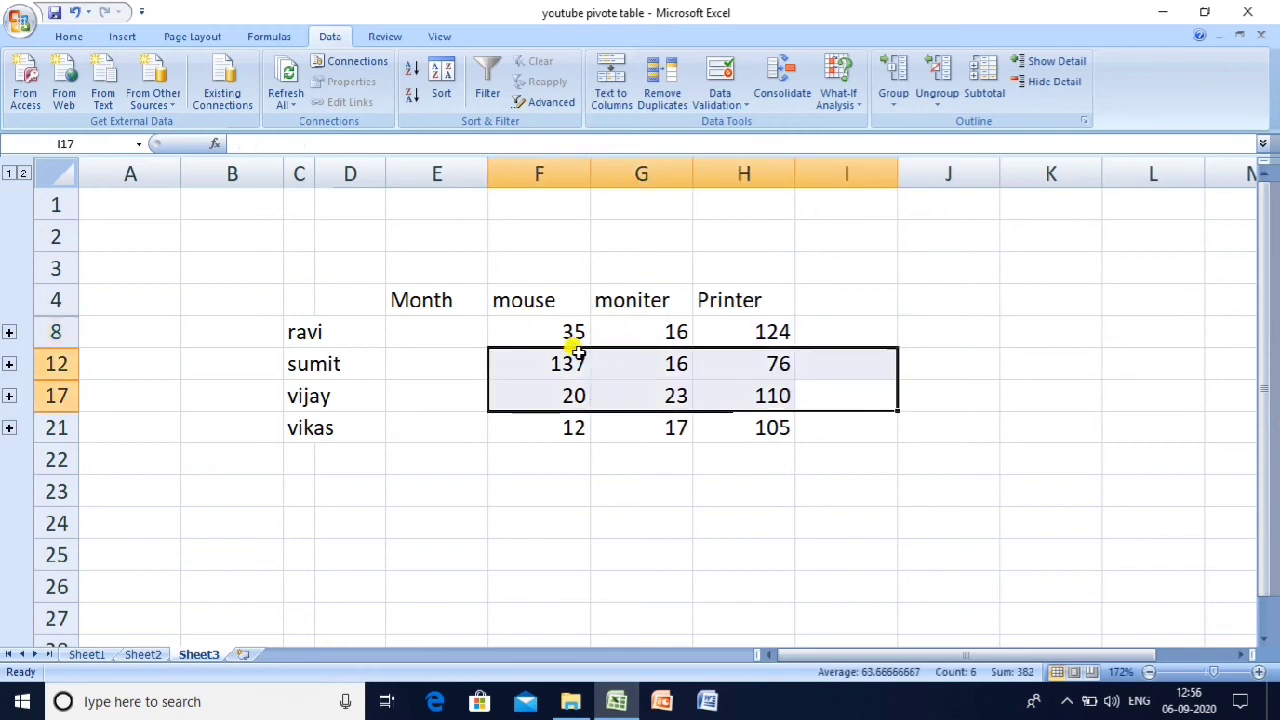
pyautogui.click(400, 331)
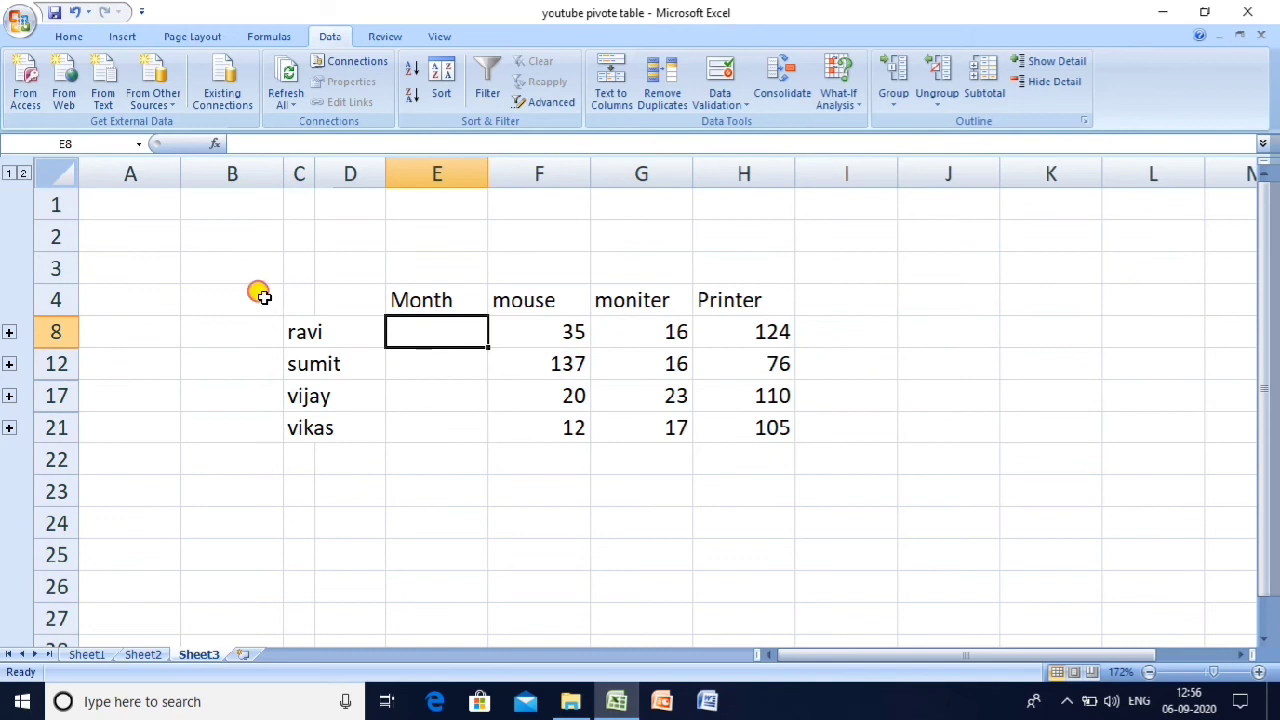
pyautogui.click(263, 297)
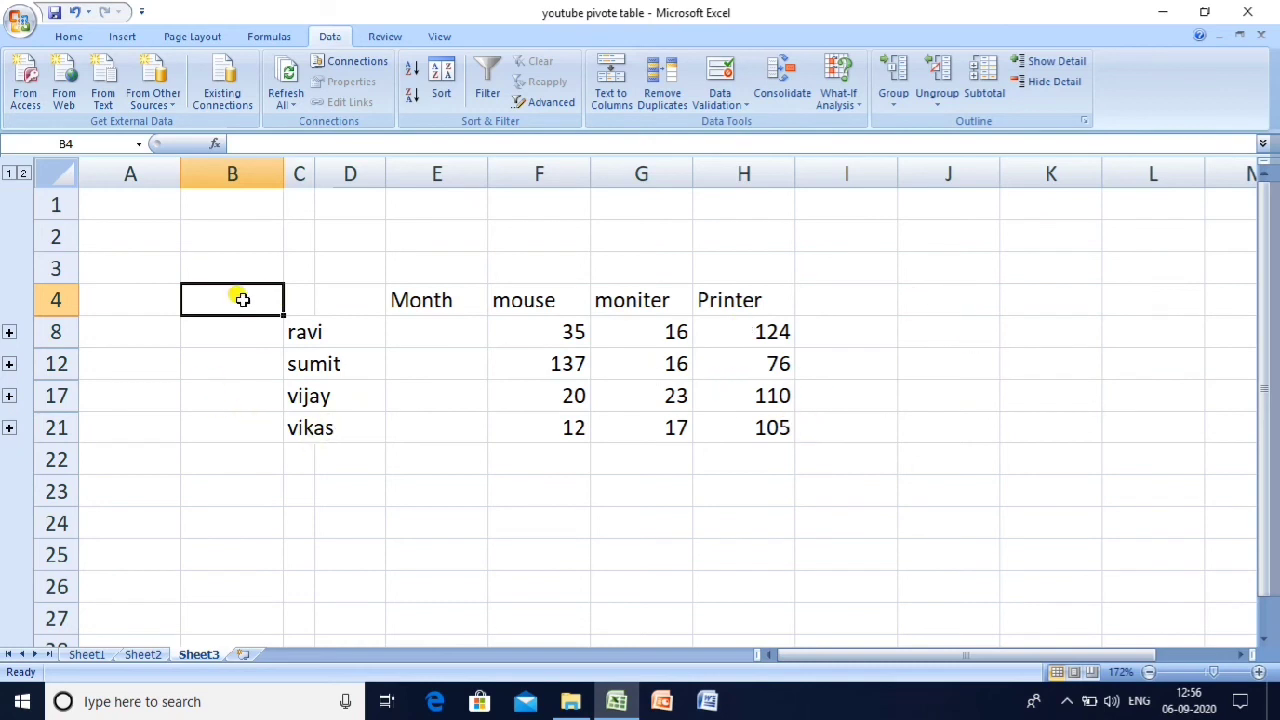
# Select the consolidated table from B4 across to column M, treat its first row as labels and remove all subtotals to ungroup the rows.
pyautogui.hotkey('shift', 'Down')
pyautogui.hotkey('shift', 'Down')
pyautogui.hotkey('shift', 'Down')
pyautogui.hotkey('shift', 'Down')
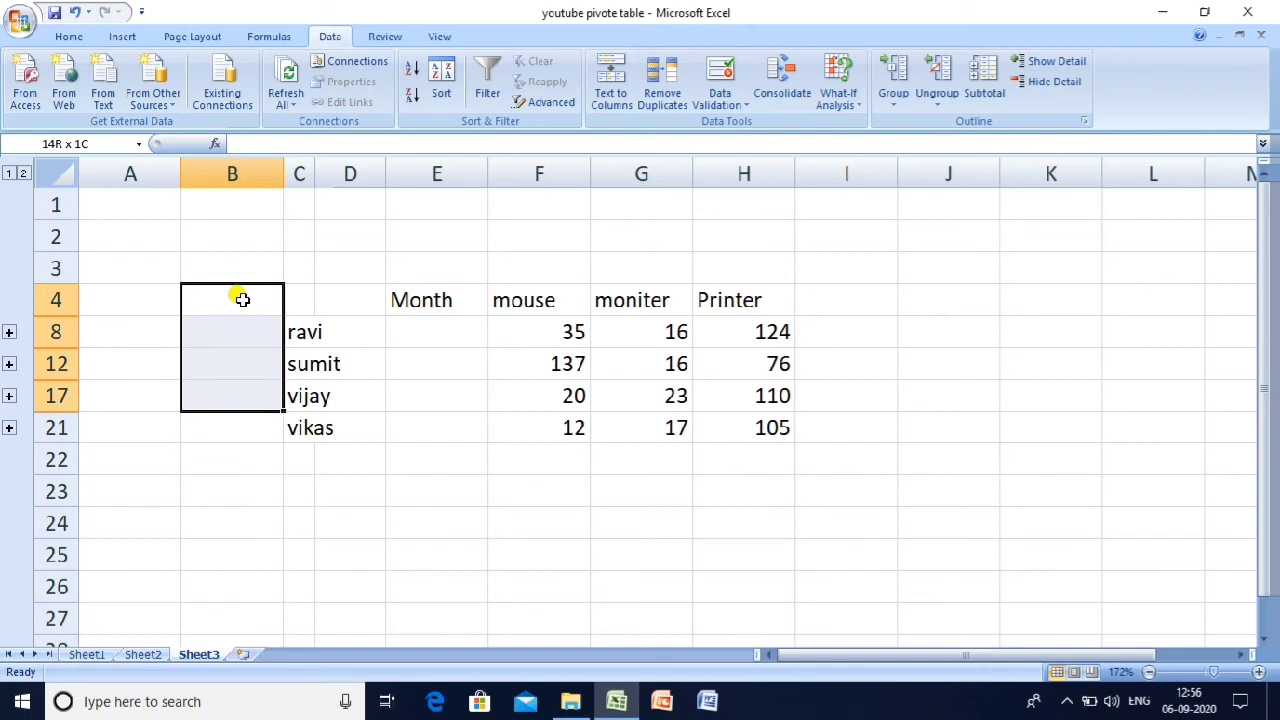
pyautogui.hotkey('shift', 'Right')
pyautogui.hotkey('shift', 'Right')
pyautogui.hotkey('shift', 'Right')
pyautogui.hotkey('shift', 'Right')
pyautogui.hotkey('shift', 'Right')
pyautogui.hotkey('shift', 'Right')
pyautogui.hotkey('shift', 'Right')
pyautogui.hotkey('shift', 'Right')
pyautogui.hotkey('shift', 'Right')
pyautogui.hotkey('shift', 'Right')
pyautogui.hotkey('shift', 'Right')
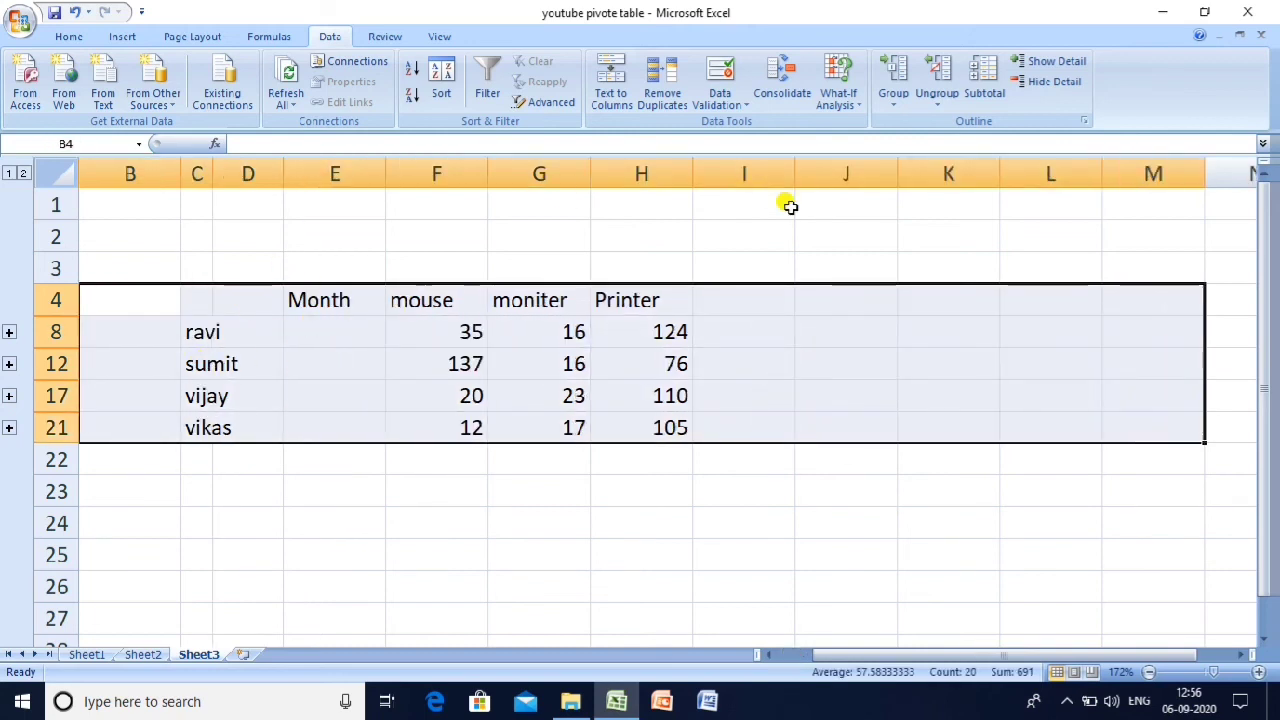
pyautogui.click(1002, 82)
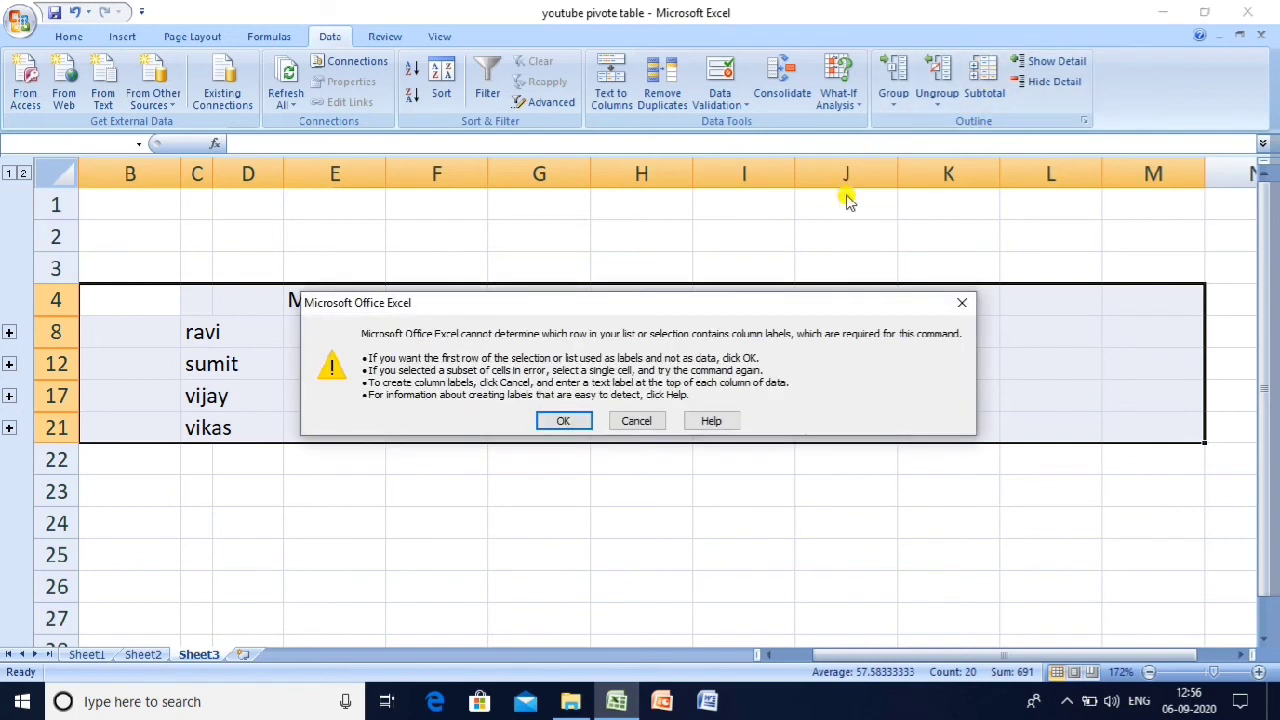
pyautogui.click(562, 421)
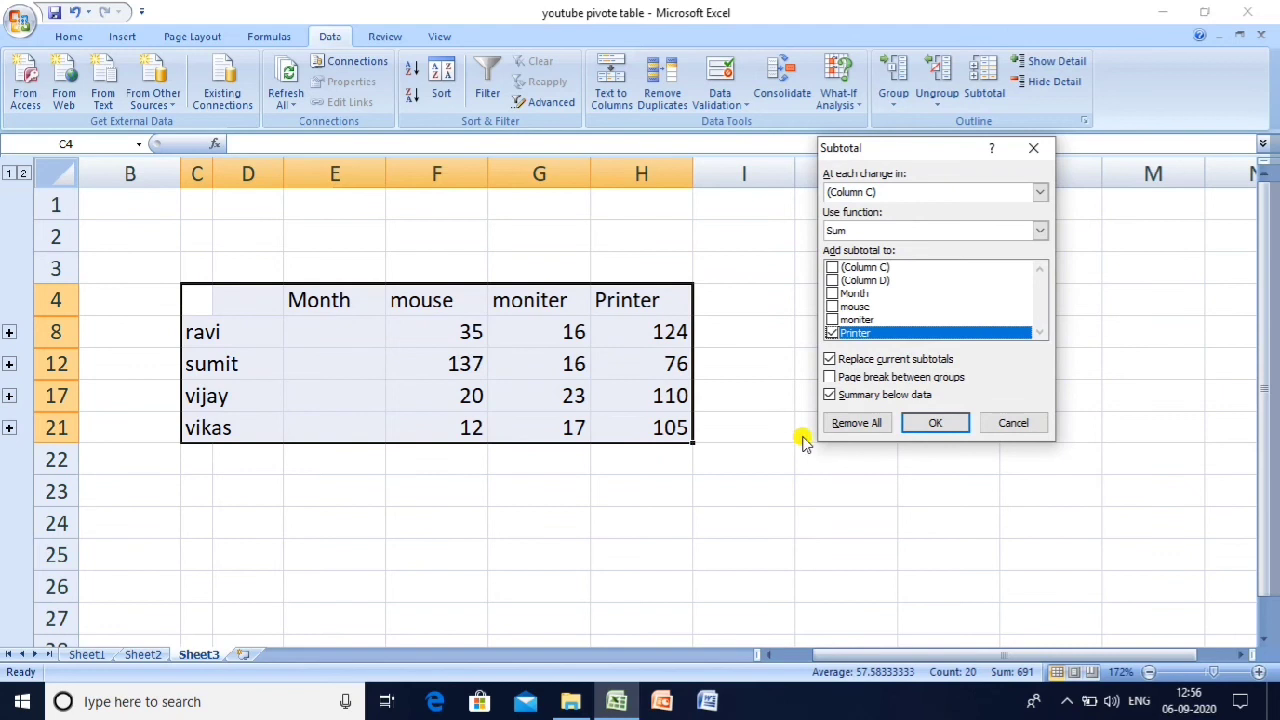
pyautogui.click(868, 424)
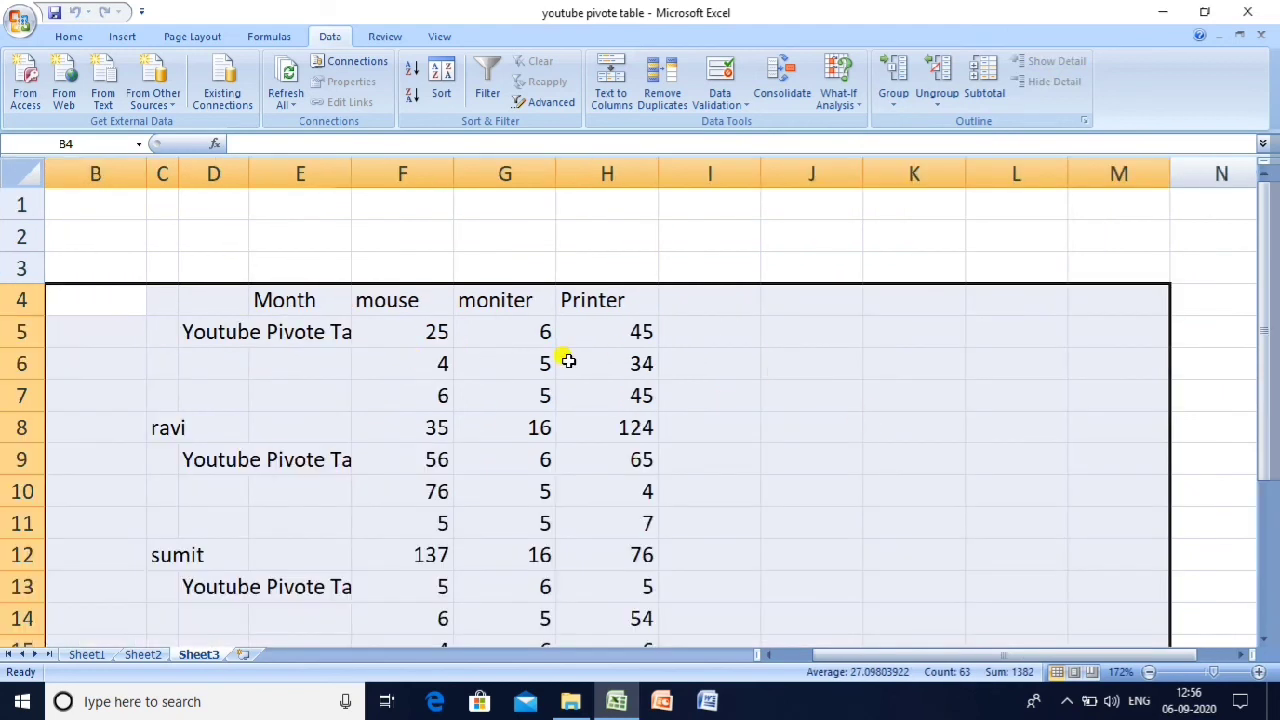
# Clear the contents of the ungrouped consolidated table on Sheet3.
pyautogui.press('Delete')
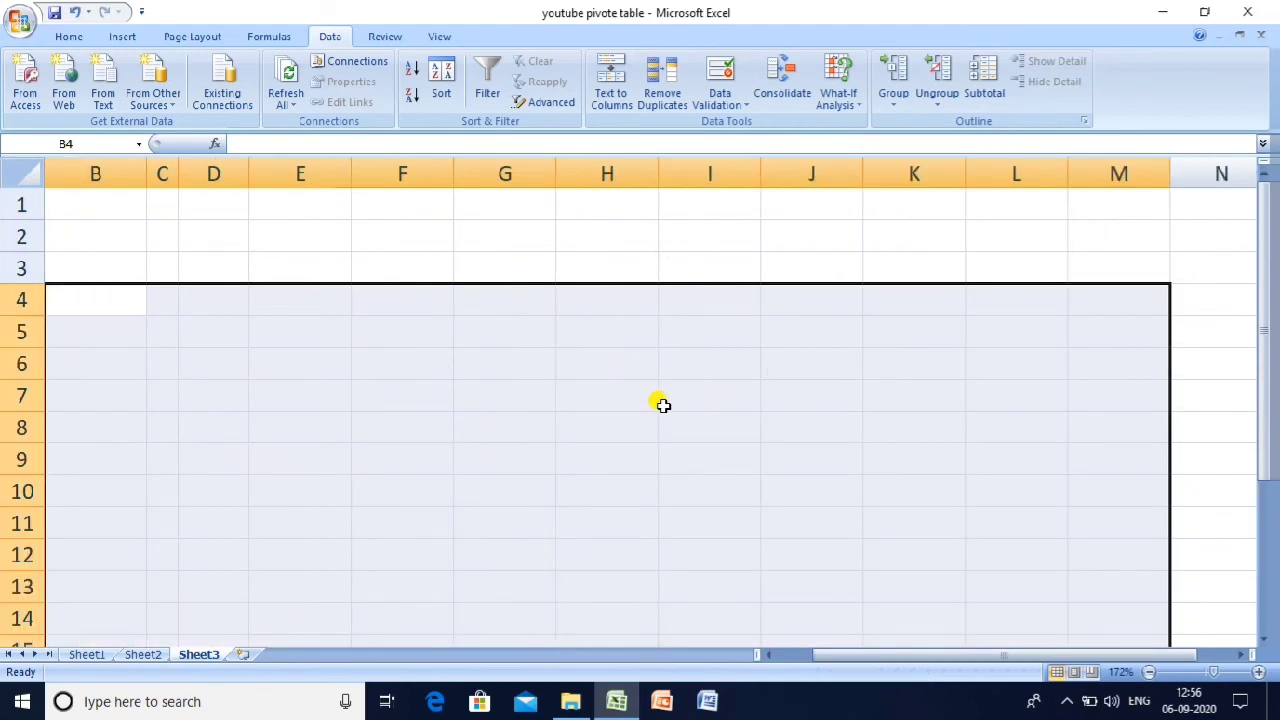
pyautogui.hotkey('ctrl', 'z')
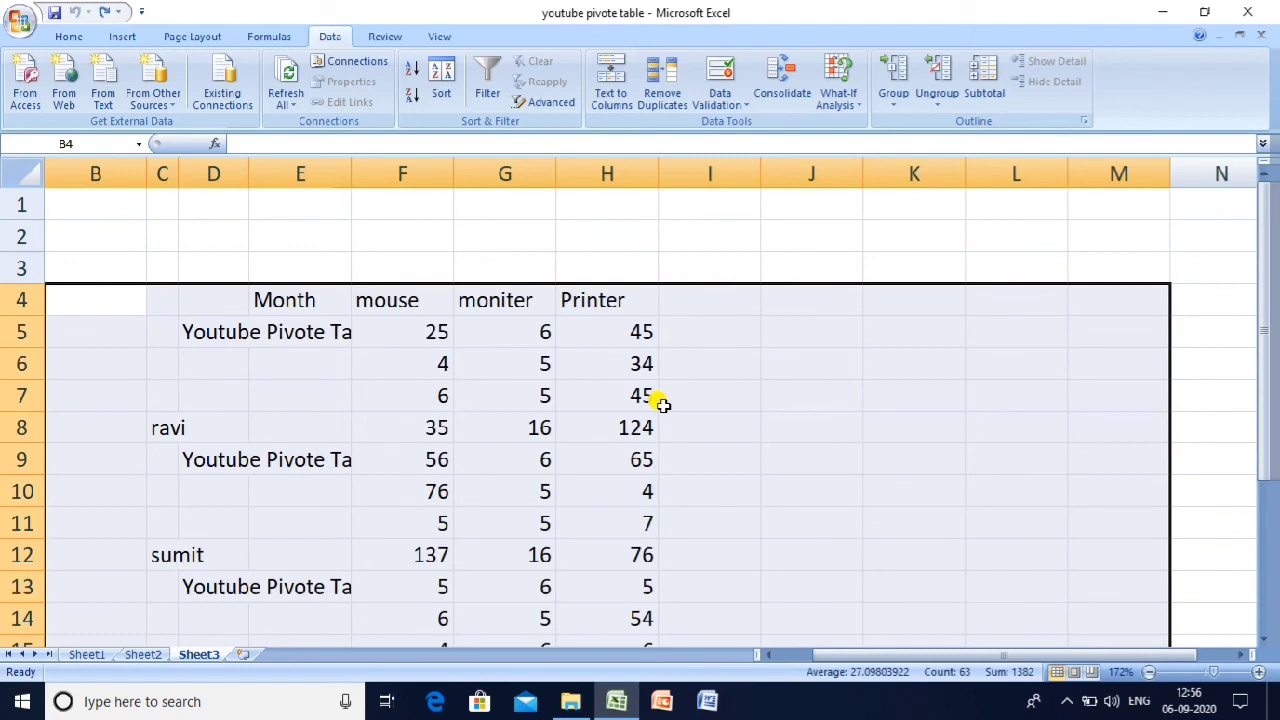
pyautogui.press('Delete')
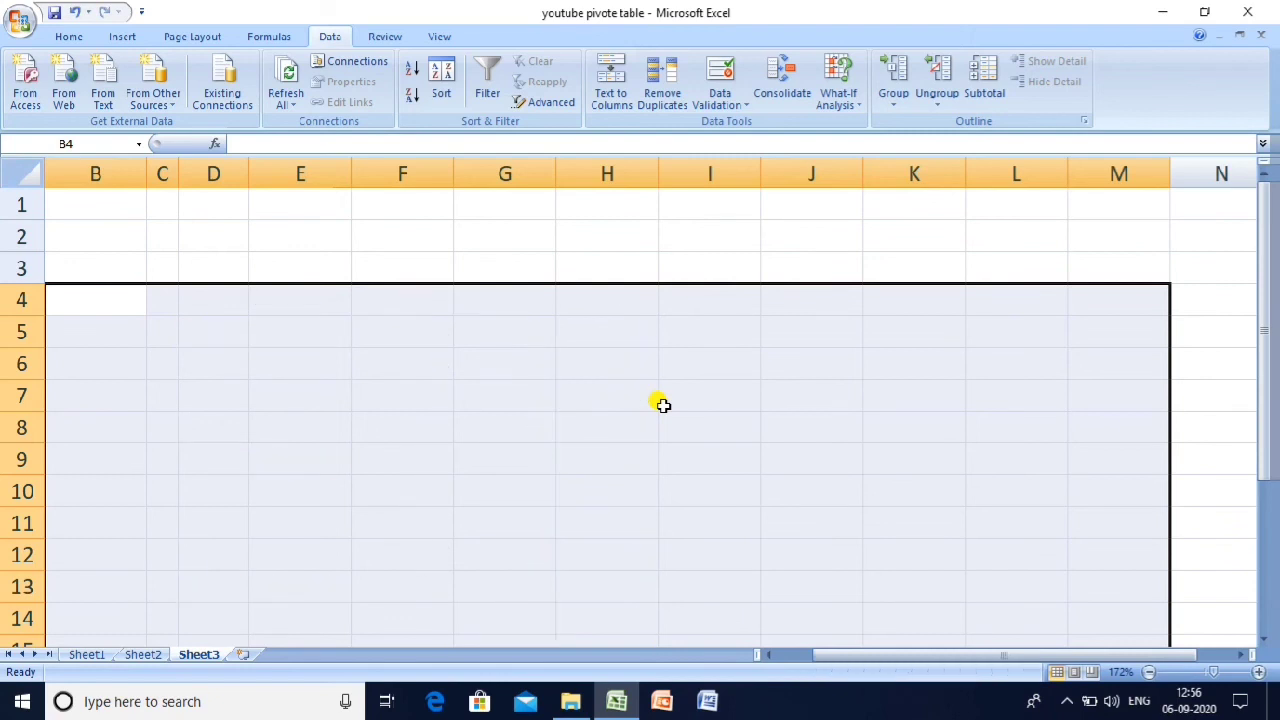
# Start a new consolidation at cell E5 of Sheet3 and try to add Sheet1 range A1:E14 as a source reference again.
pyautogui.click(640, 360)
pyautogui.click(426, 364)
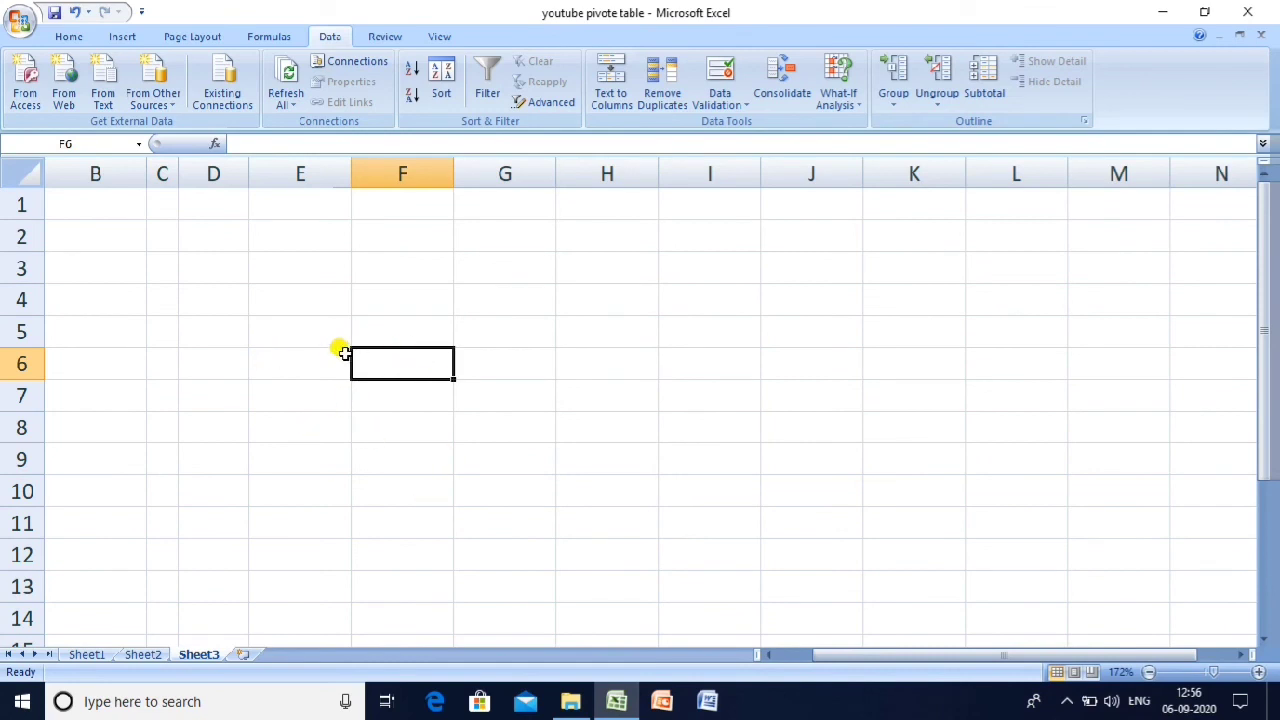
pyautogui.click(303, 343)
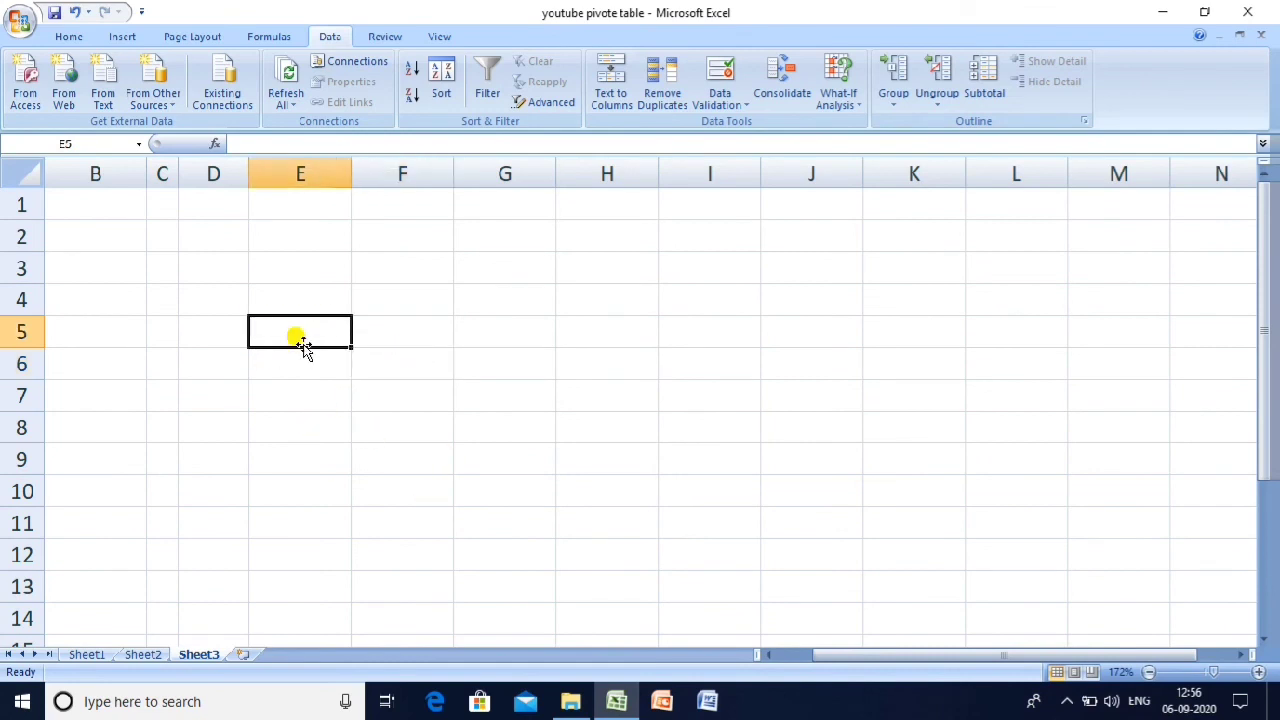
pyautogui.click(785, 80)
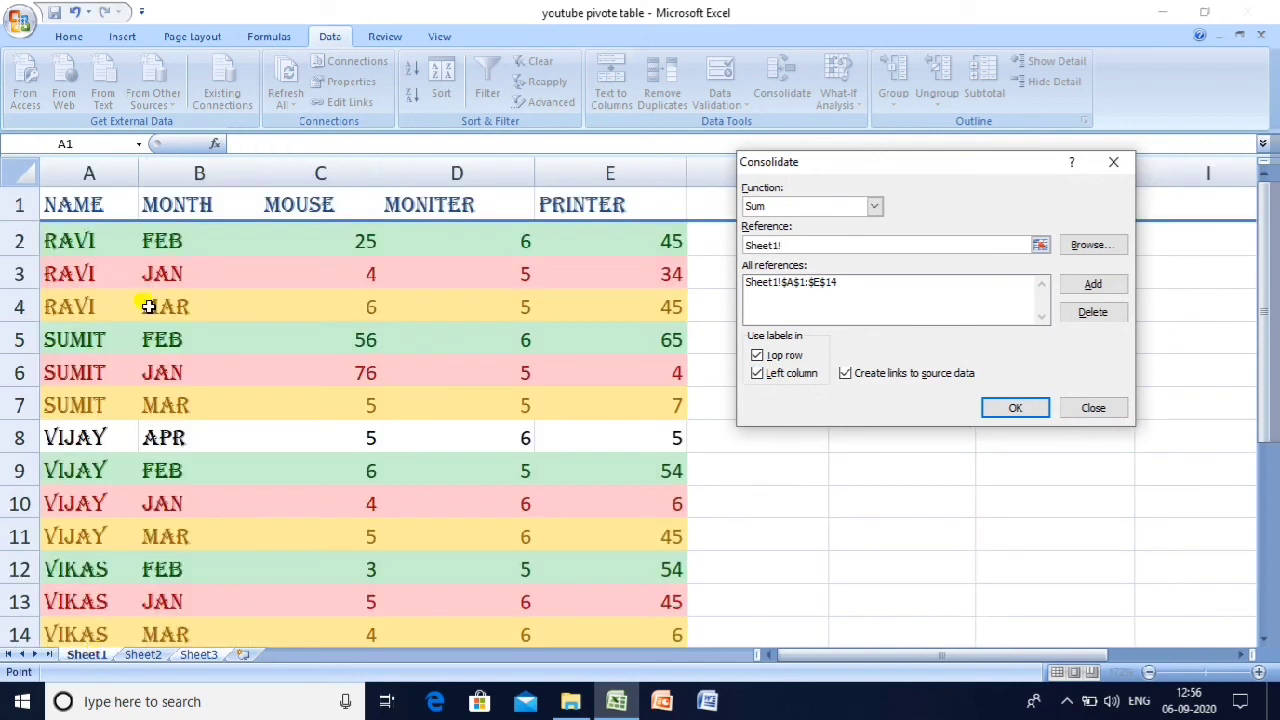
pyautogui.click(106, 204)
pyautogui.hotkey('ctrl', 'shift', 'Down')
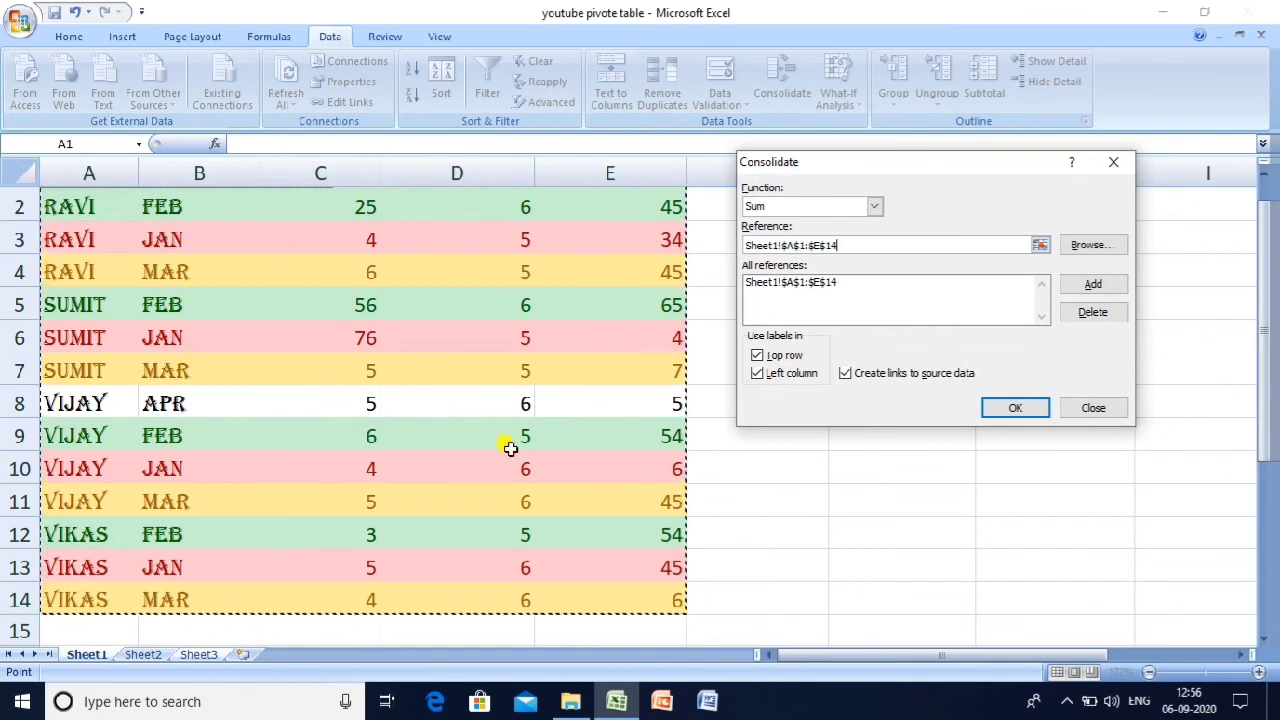
pyautogui.click(1114, 284)
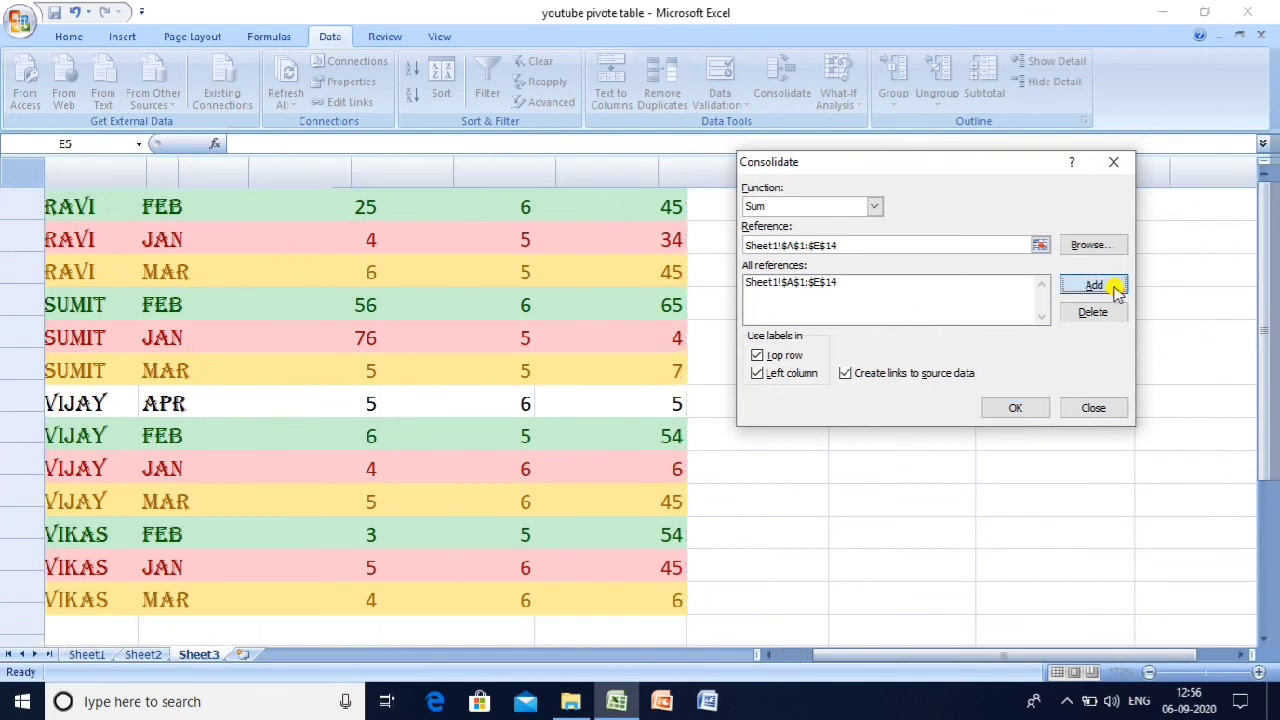
pyautogui.click(638, 398)
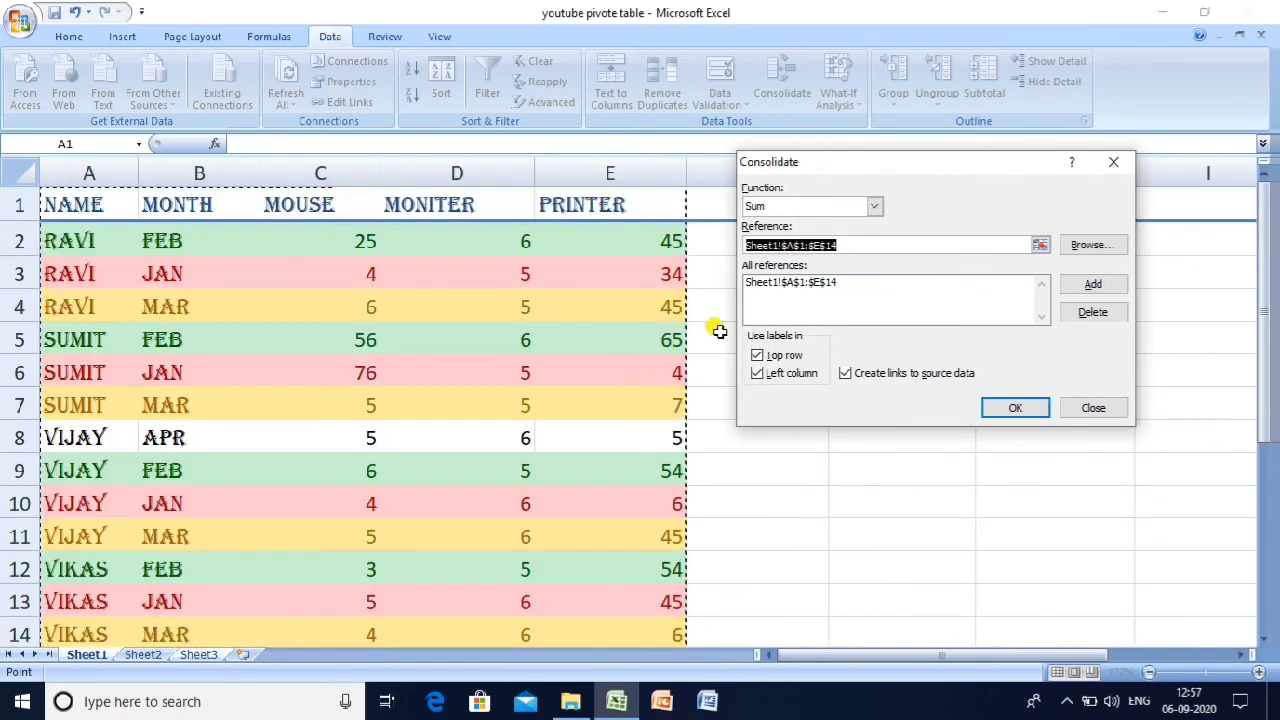
# Delete the listed reference, add Sheet1 range A1:E14 afresh and create the linked Sum consolidation with top row and left column labels.
pyautogui.click(790, 286)
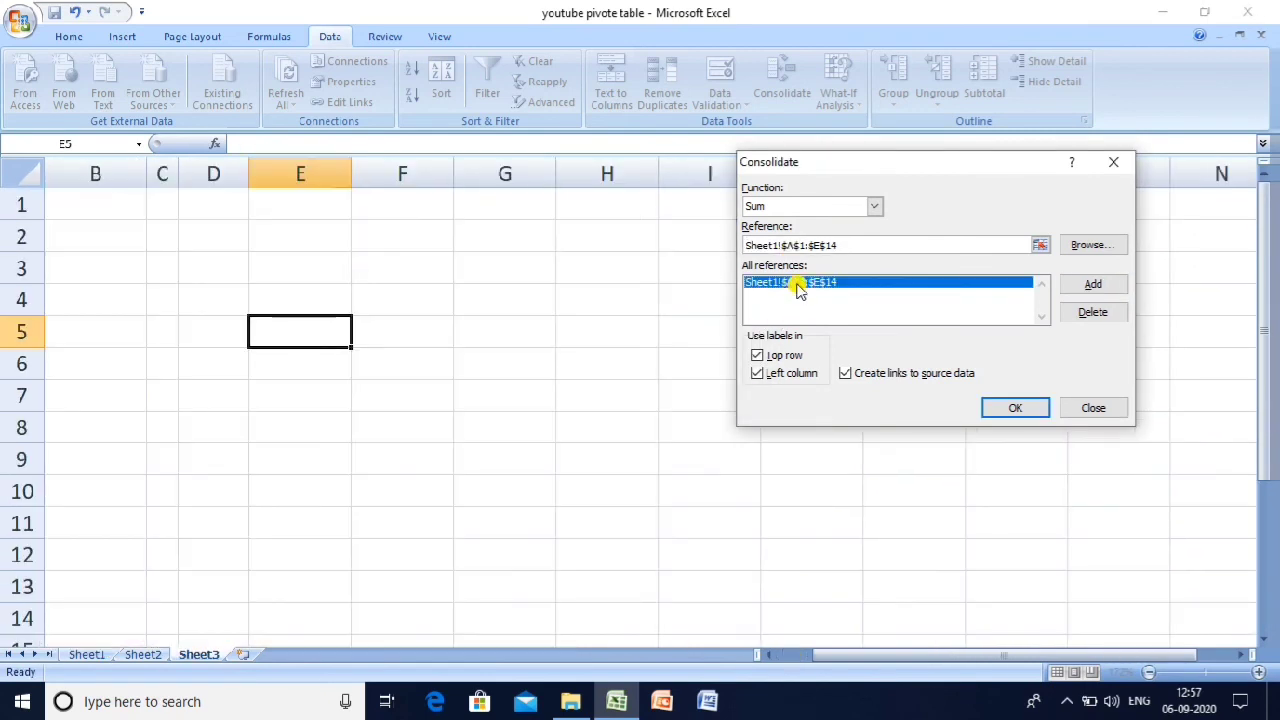
pyautogui.click(1076, 312)
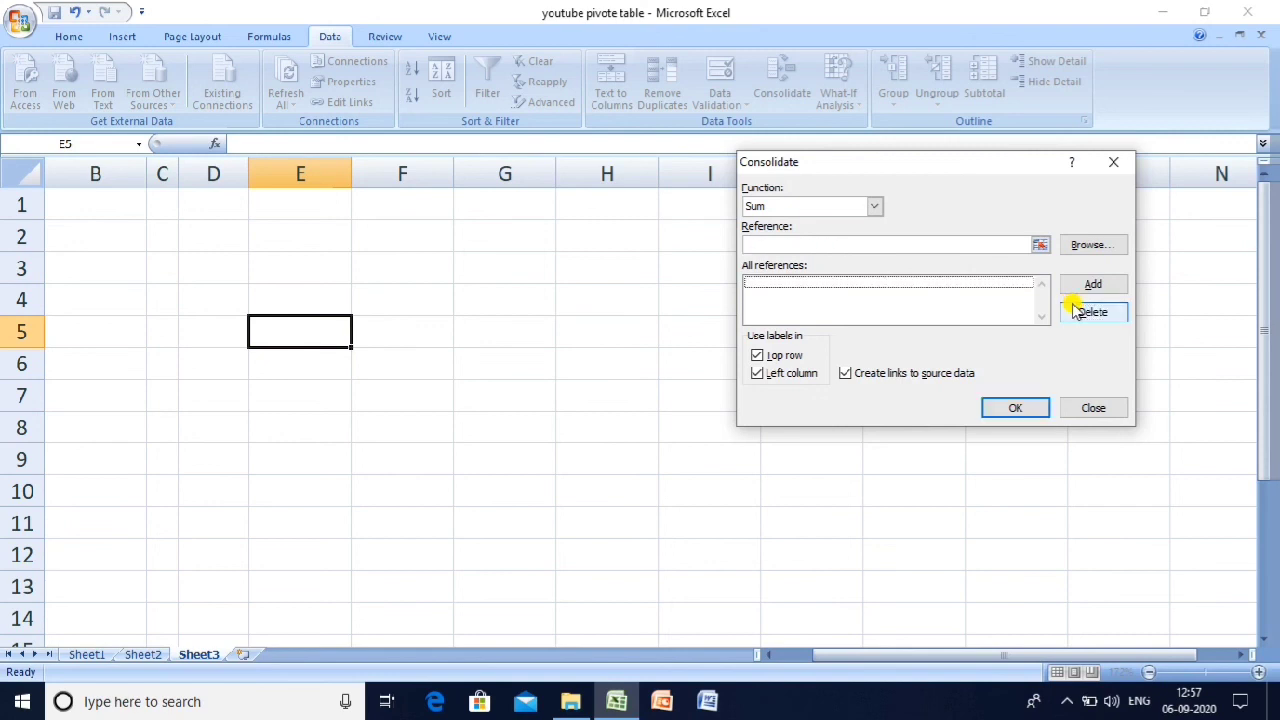
pyautogui.click(880, 242)
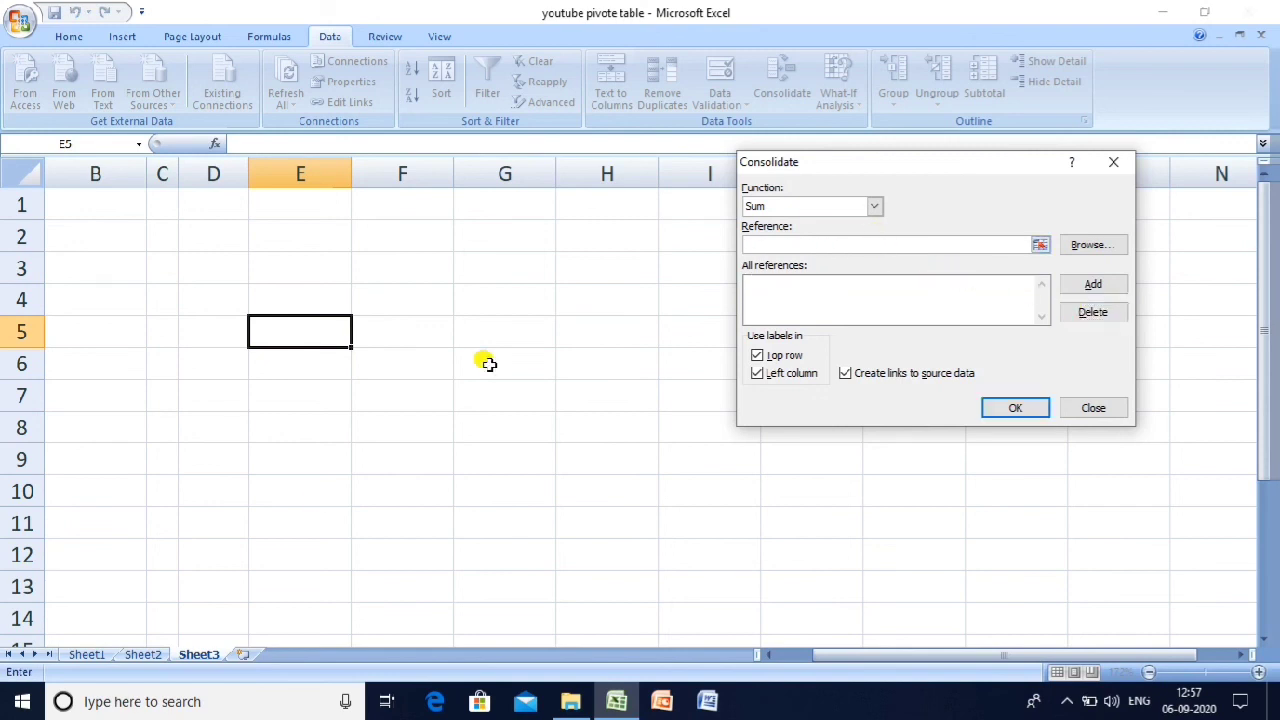
pyautogui.click(88, 655)
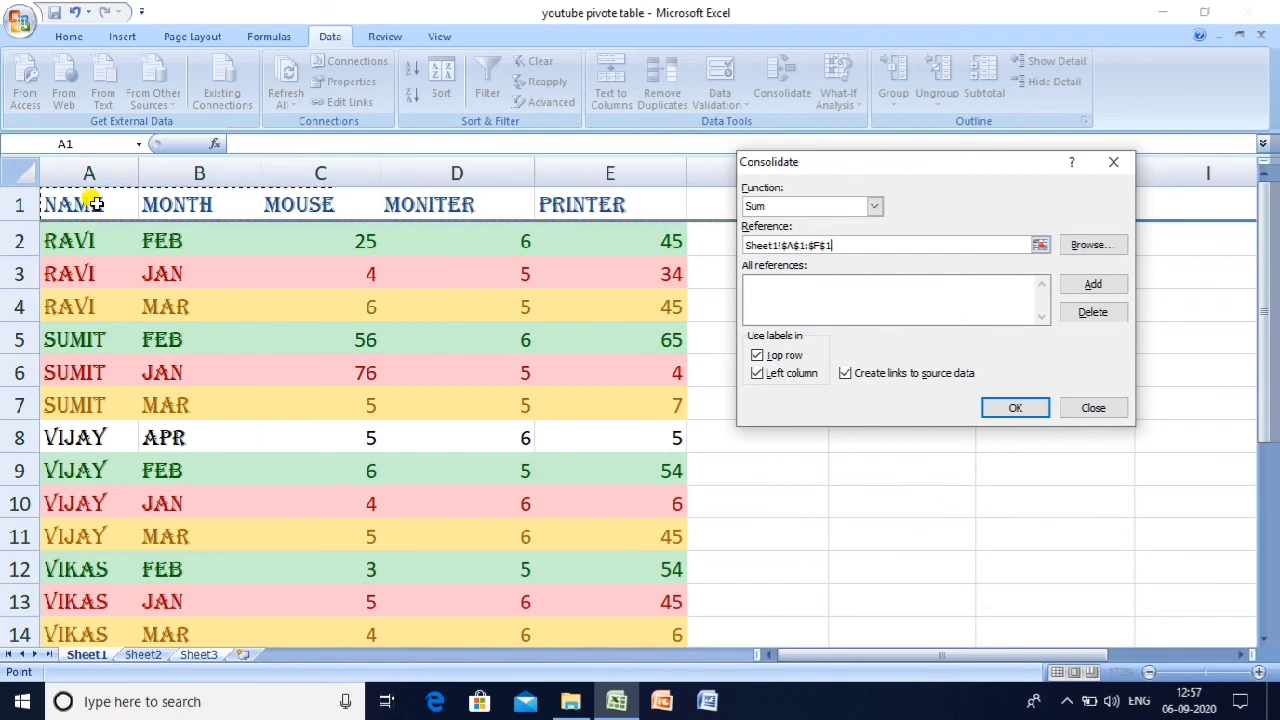
pyautogui.hotkey('shift', 'Down')
pyautogui.hotkey('shift', 'Down')
pyautogui.hotkey('shift', 'Down')
pyautogui.hotkey('shift', 'Down')
pyautogui.hotkey('shift', 'Down')
pyautogui.hotkey('shift', 'Down')
pyautogui.hotkey('shift', 'Down')
pyautogui.hotkey('shift', 'Down')
pyautogui.hotkey('shift', 'Down')
pyautogui.hotkey('shift', 'Down')
pyautogui.hotkey('shift', 'Down')
pyautogui.hotkey('shift', 'Down')
pyautogui.hotkey('shift', 'Down')
pyautogui.hotkey('shift', 'Down')
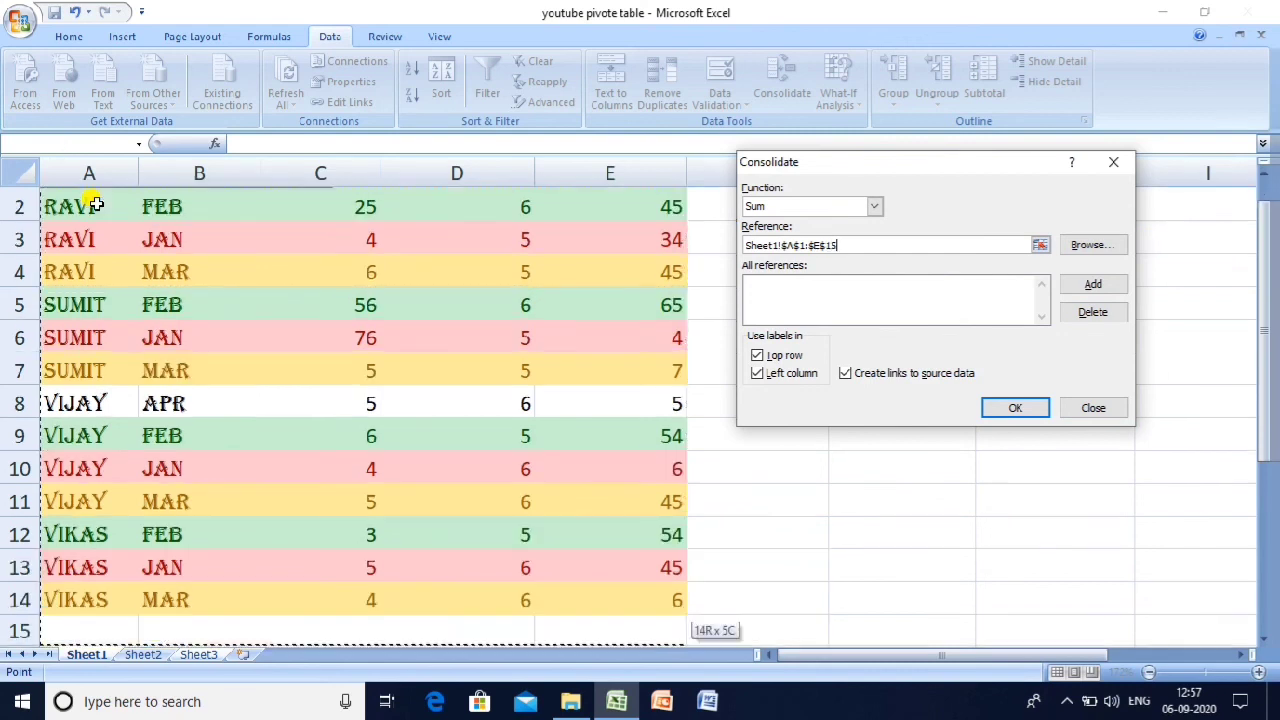
pyautogui.hotkey('shift', 'Up')
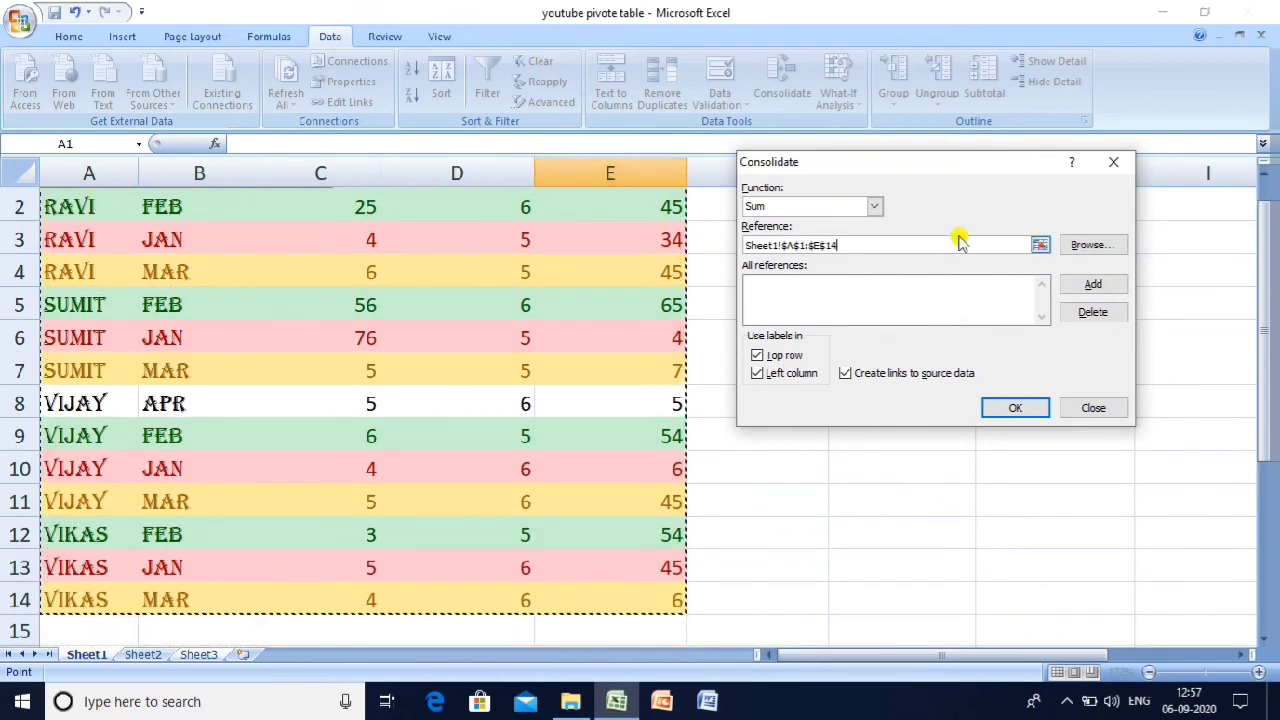
pyautogui.click(1100, 285)
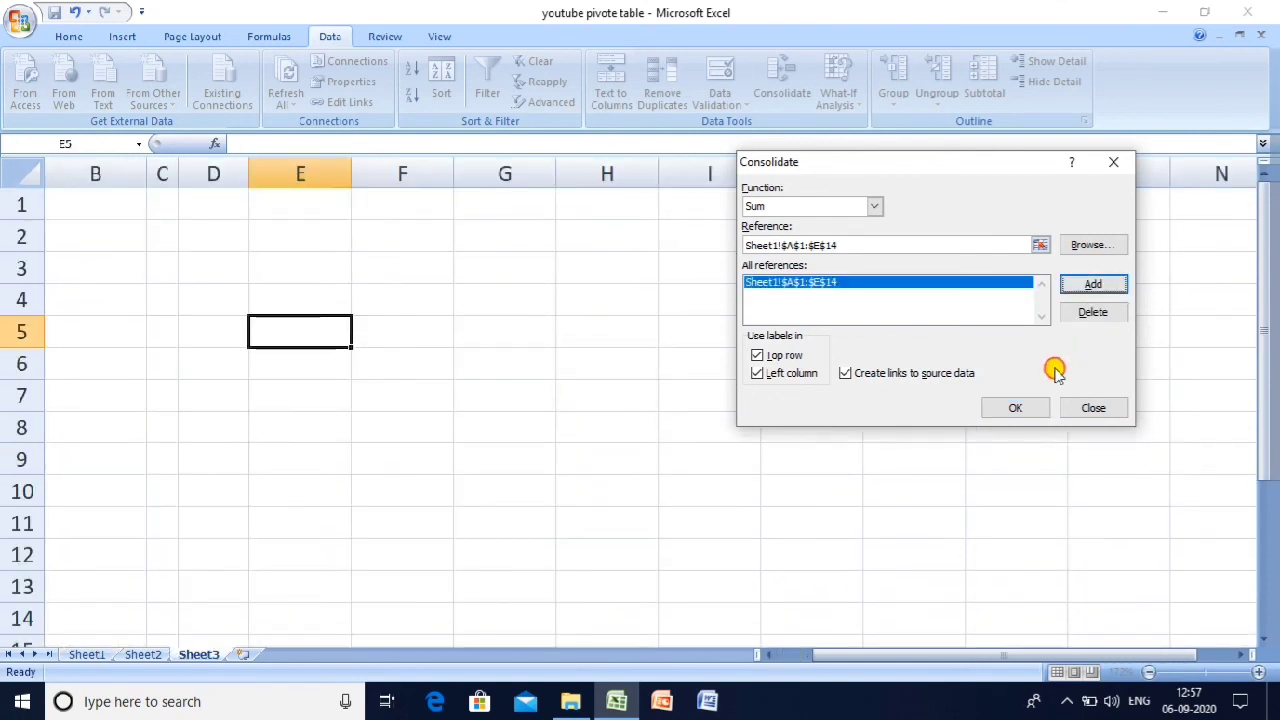
pyautogui.click(1017, 408)
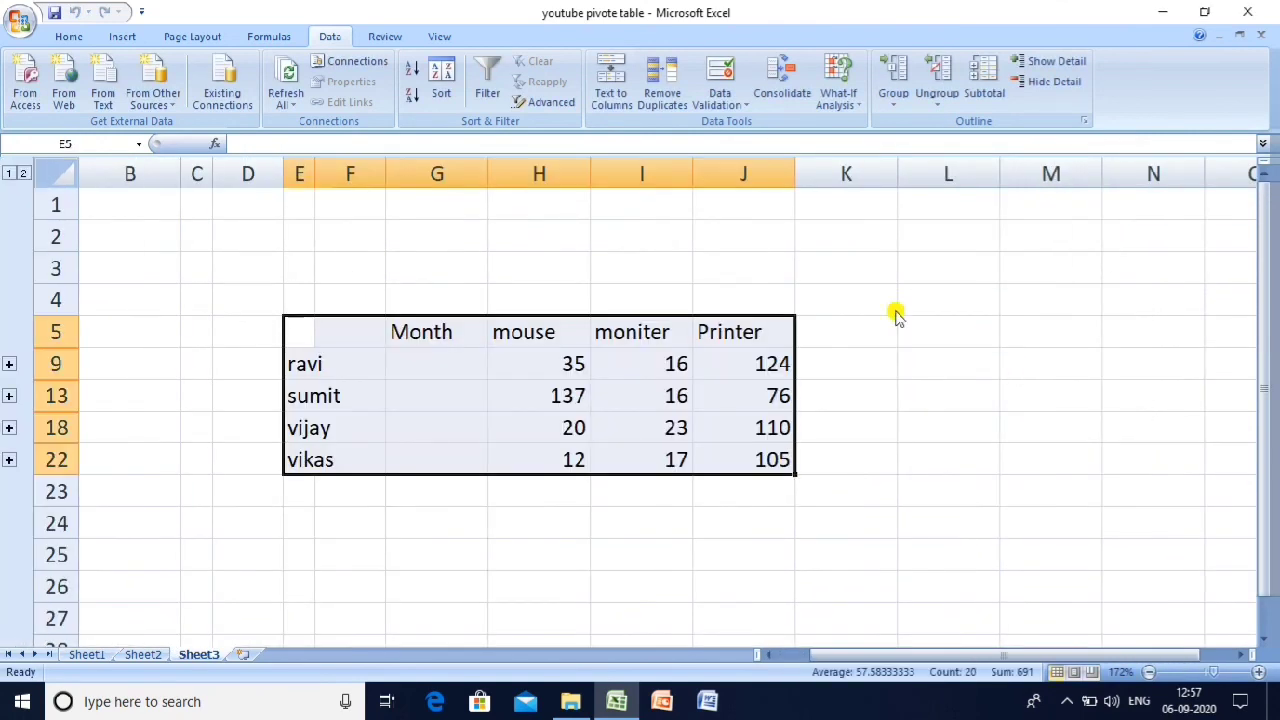
pyautogui.click(508, 395)
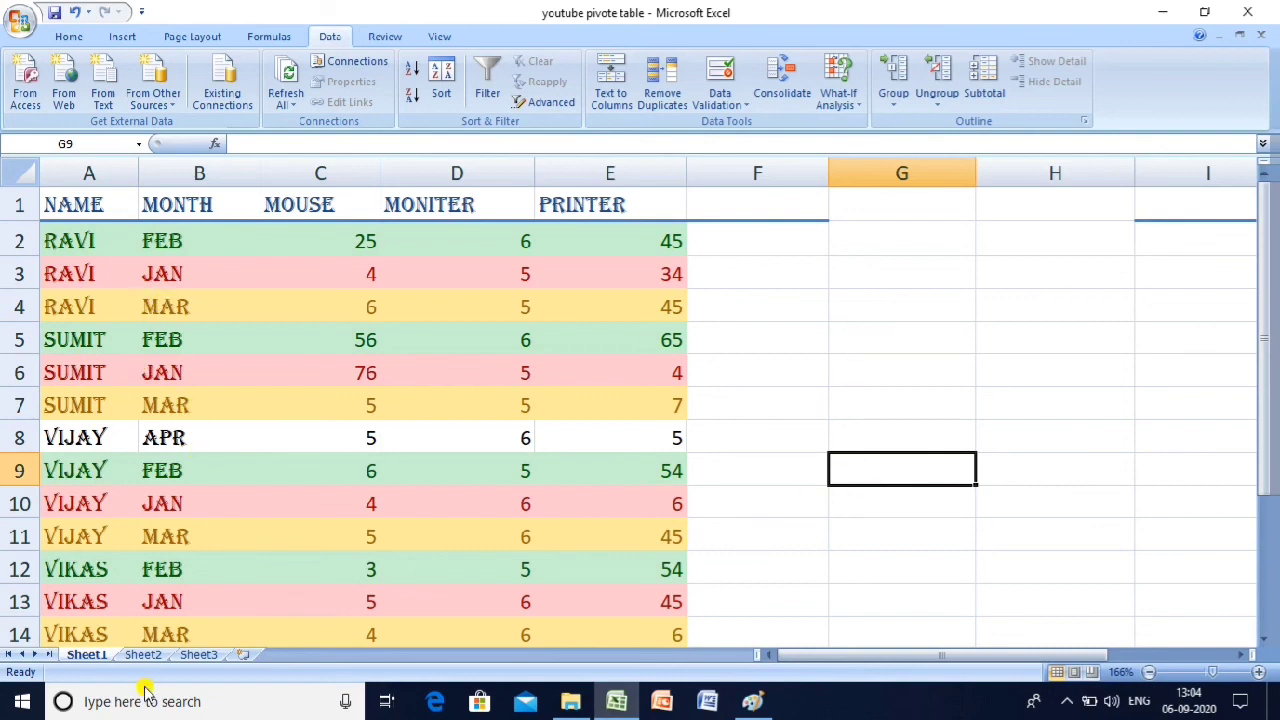
# Start a Sum consolidation at cell D5 of Sheet3 with top row labels, left column labels and links to source data enabled.
pyautogui.click(198, 654)
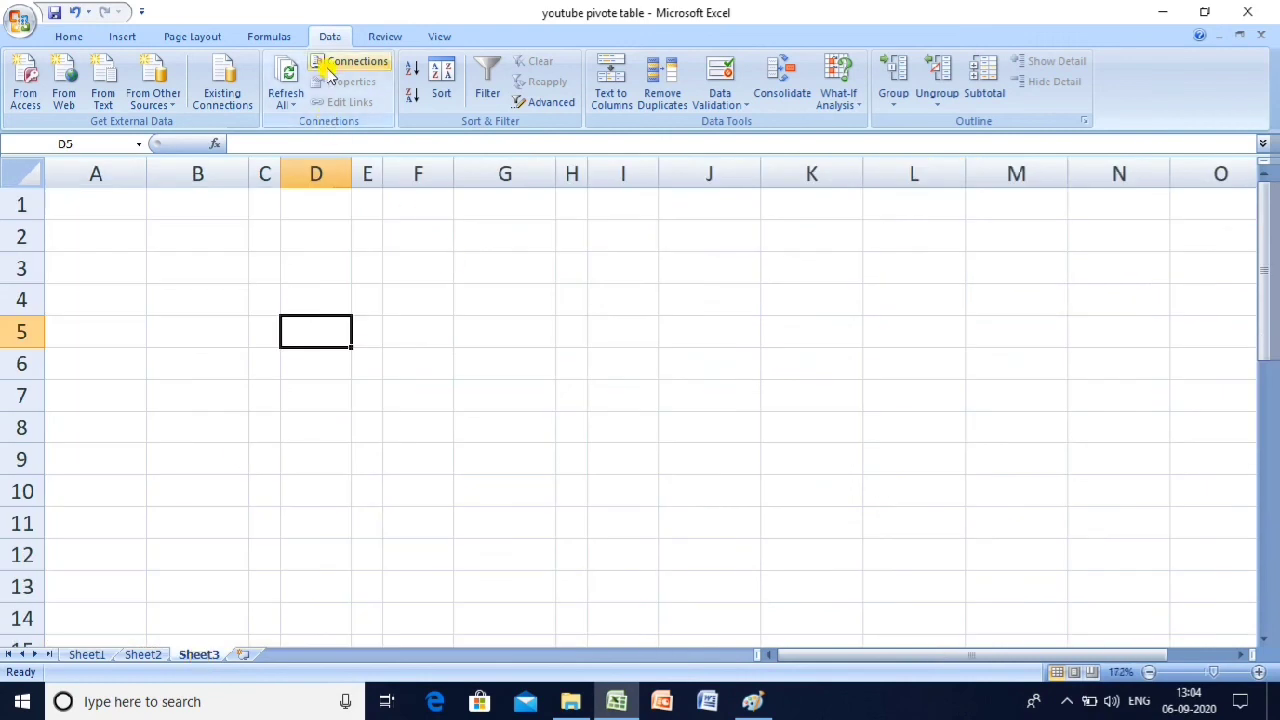
pyautogui.click(785, 76)
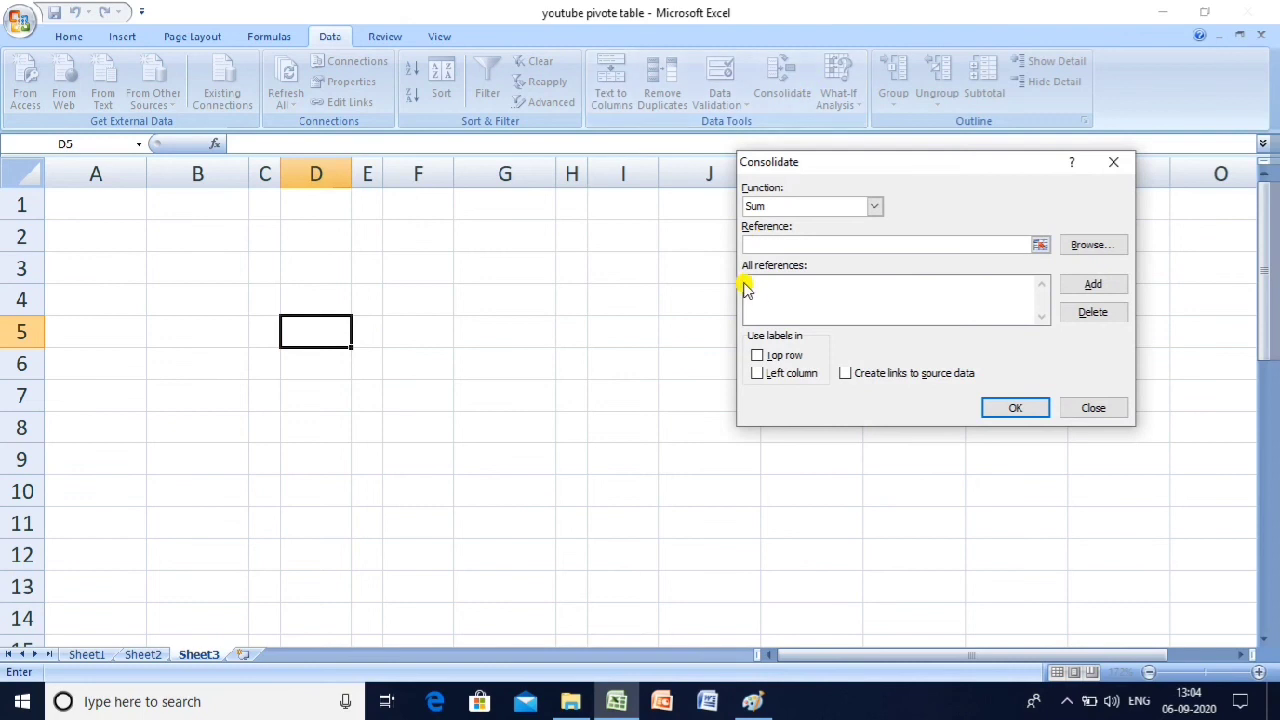
pyautogui.click(762, 356)
pyautogui.click(758, 374)
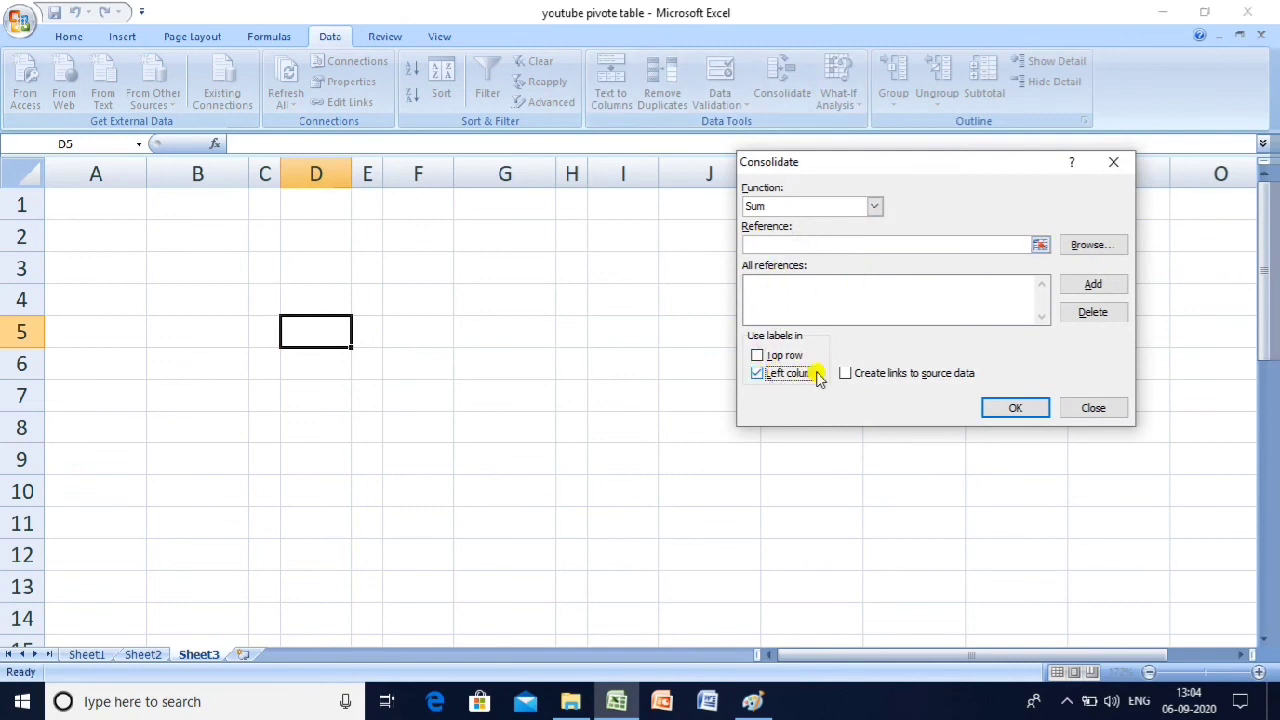
pyautogui.click(845, 374)
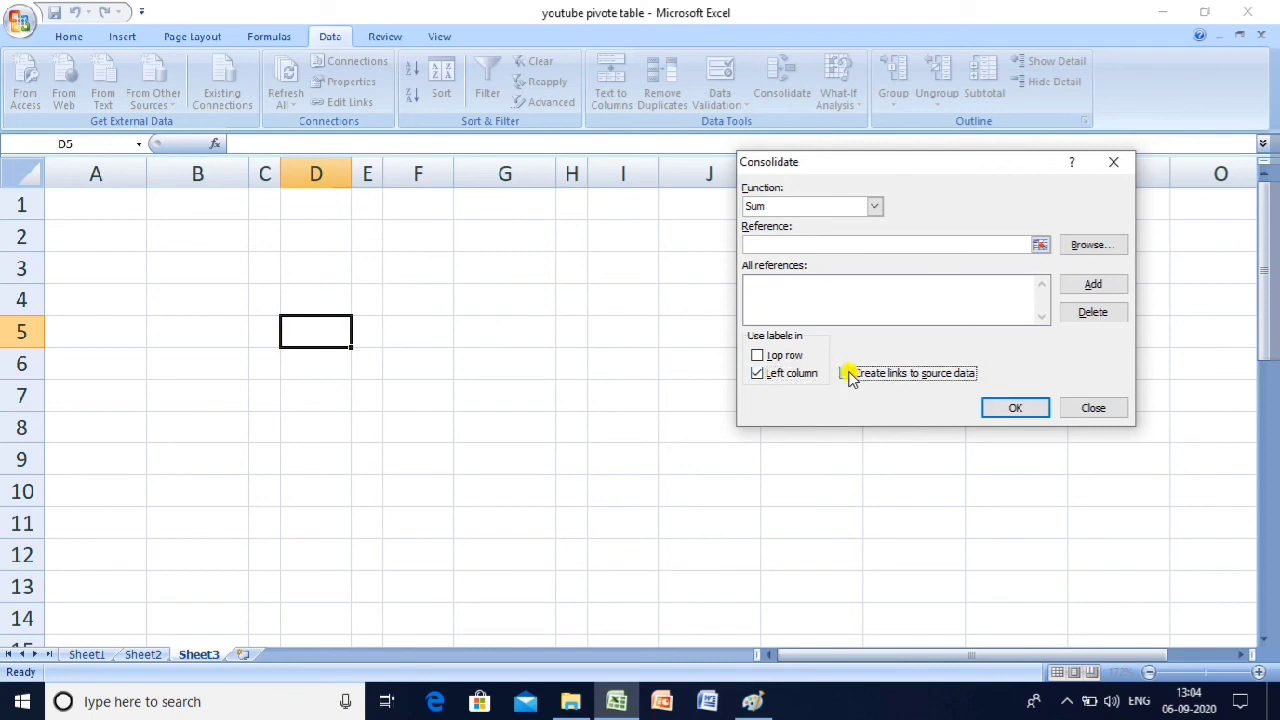
pyautogui.click(762, 357)
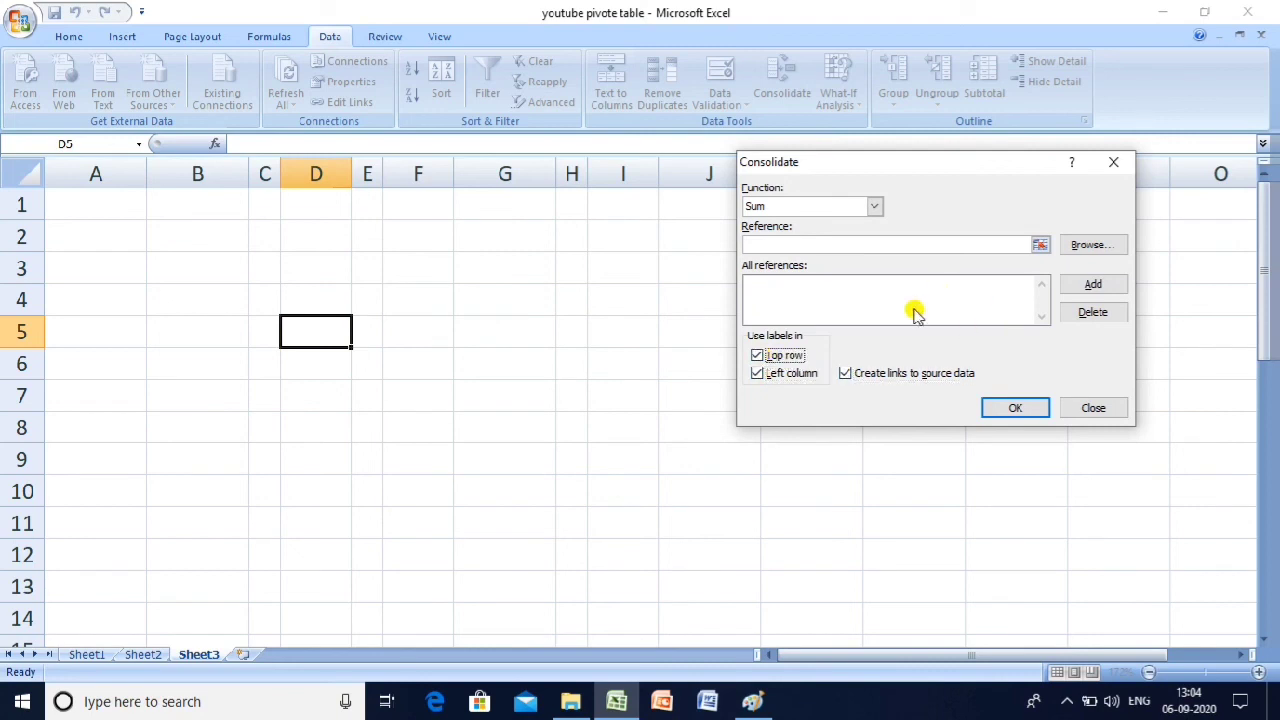
# Add Sheet1 range B1:E14 as the source reference and create the consolidation by month.
pyautogui.click(766, 245)
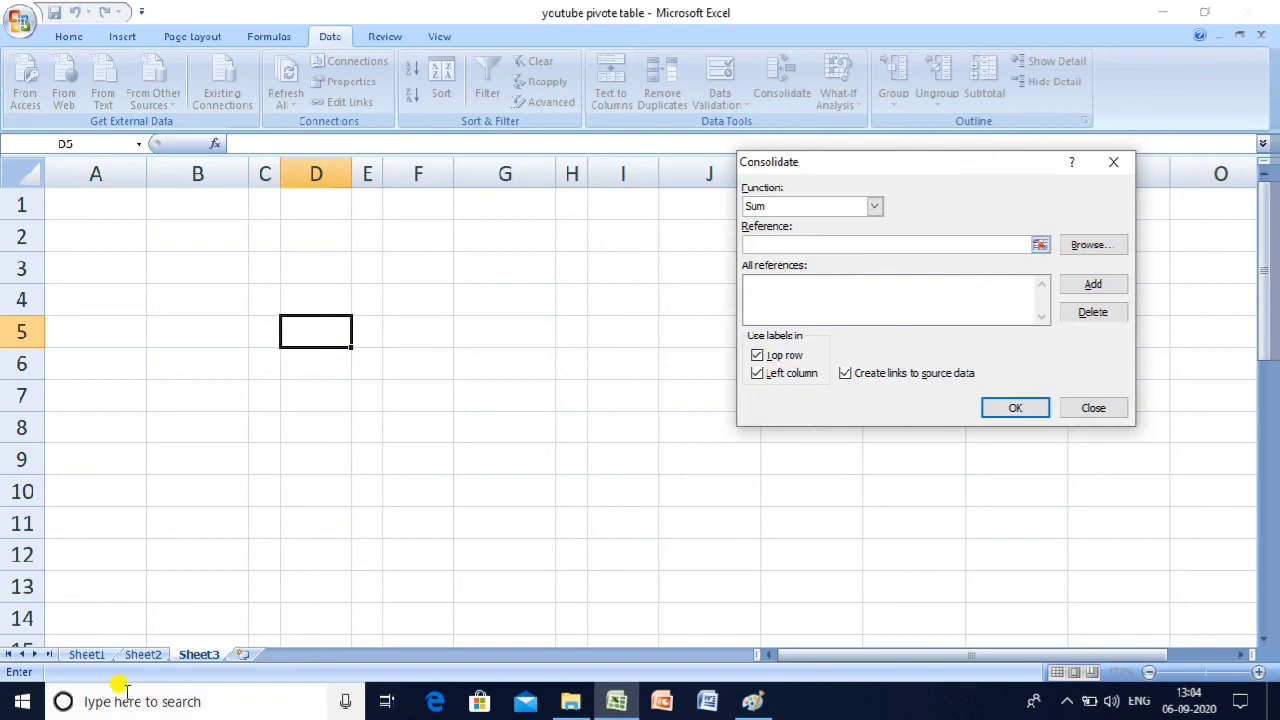
pyautogui.click(106, 655)
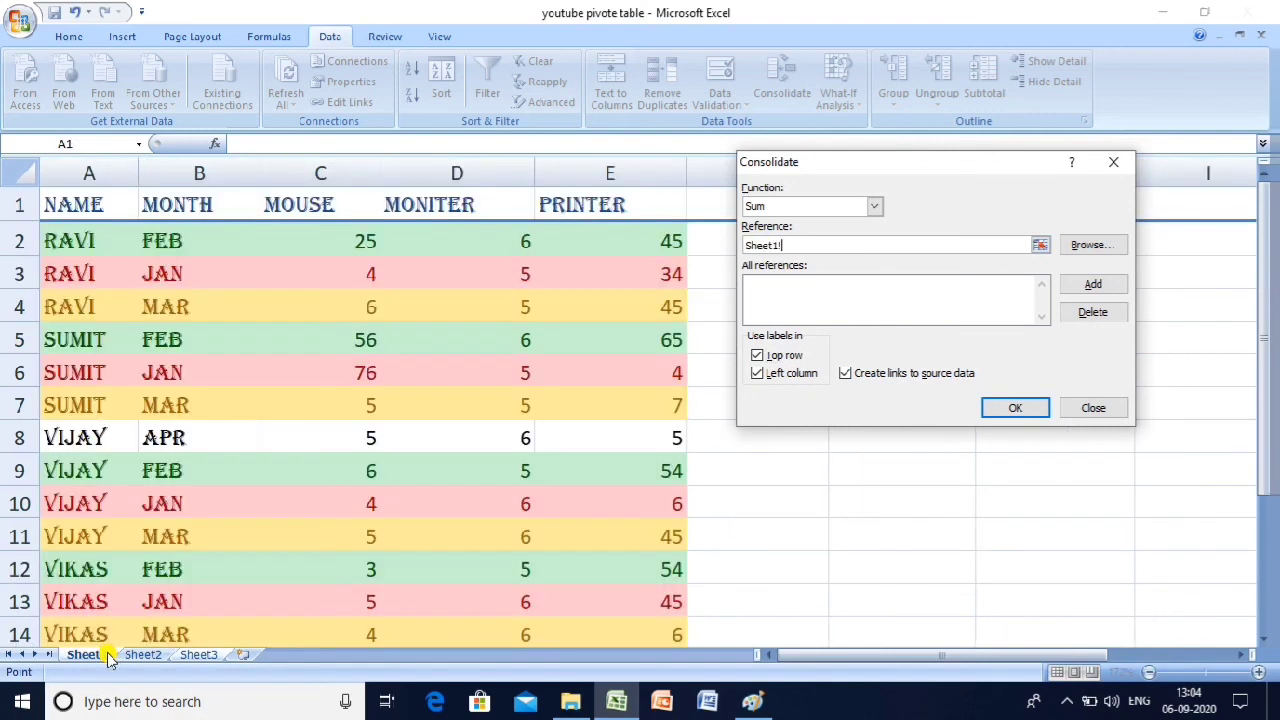
pyautogui.click(89, 205)
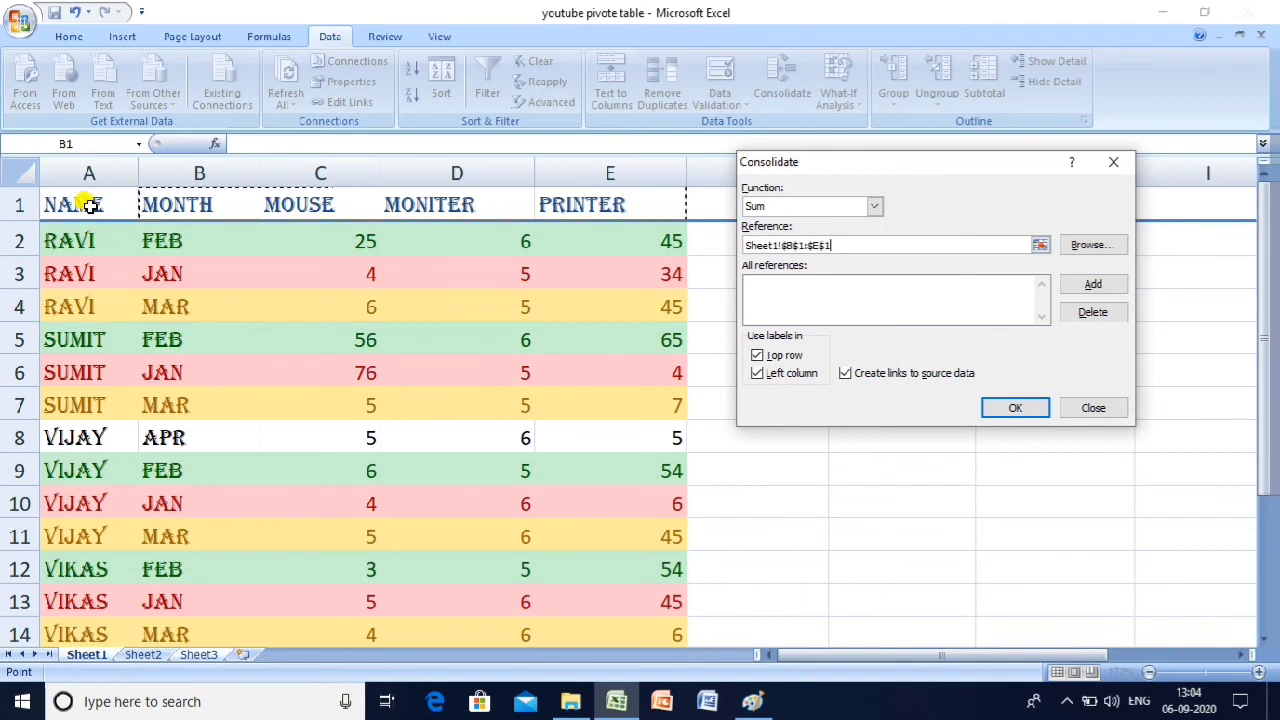
pyautogui.hotkey('shift', 'Down')
pyautogui.hotkey('shift', 'Down')
pyautogui.hotkey('shift', 'Down')
pyautogui.hotkey('shift', 'Down')
pyautogui.hotkey('shift', 'Down')
pyautogui.hotkey('shift', 'Down')
pyautogui.hotkey('shift', 'Down')
pyautogui.hotkey('shift', 'Down')
pyautogui.hotkey('shift', 'Down')
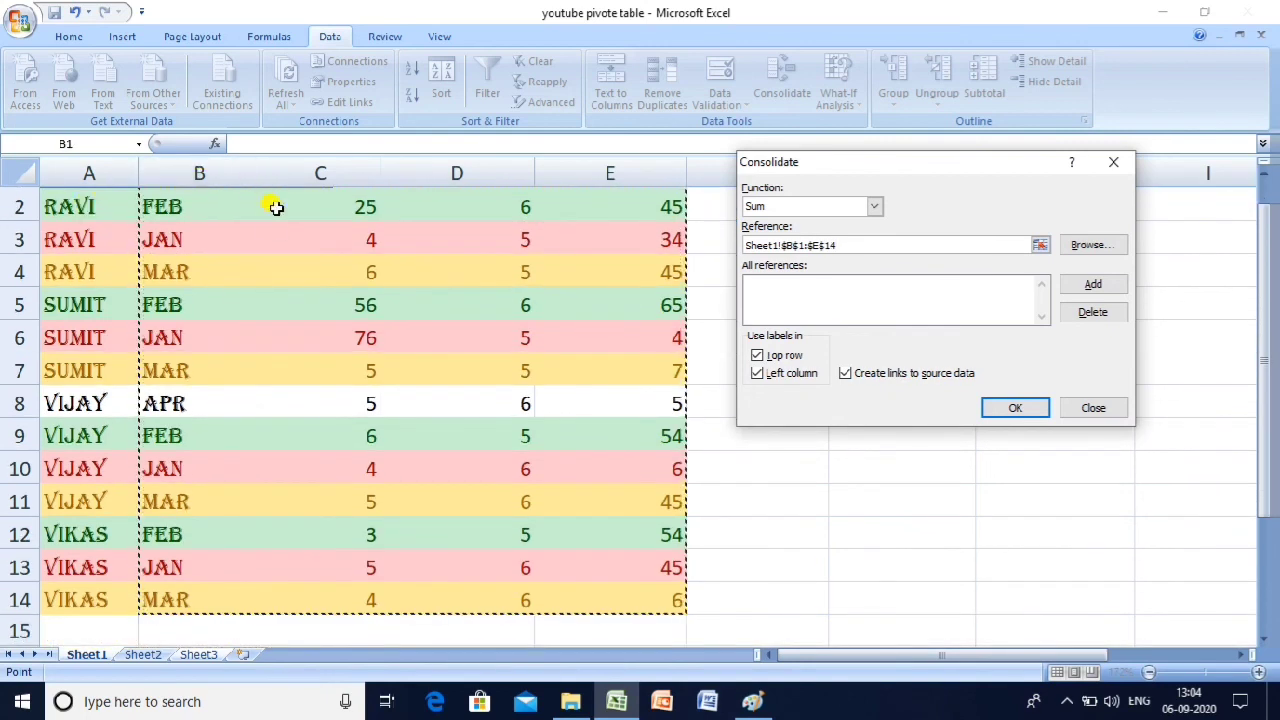
pyautogui.click(1093, 287)
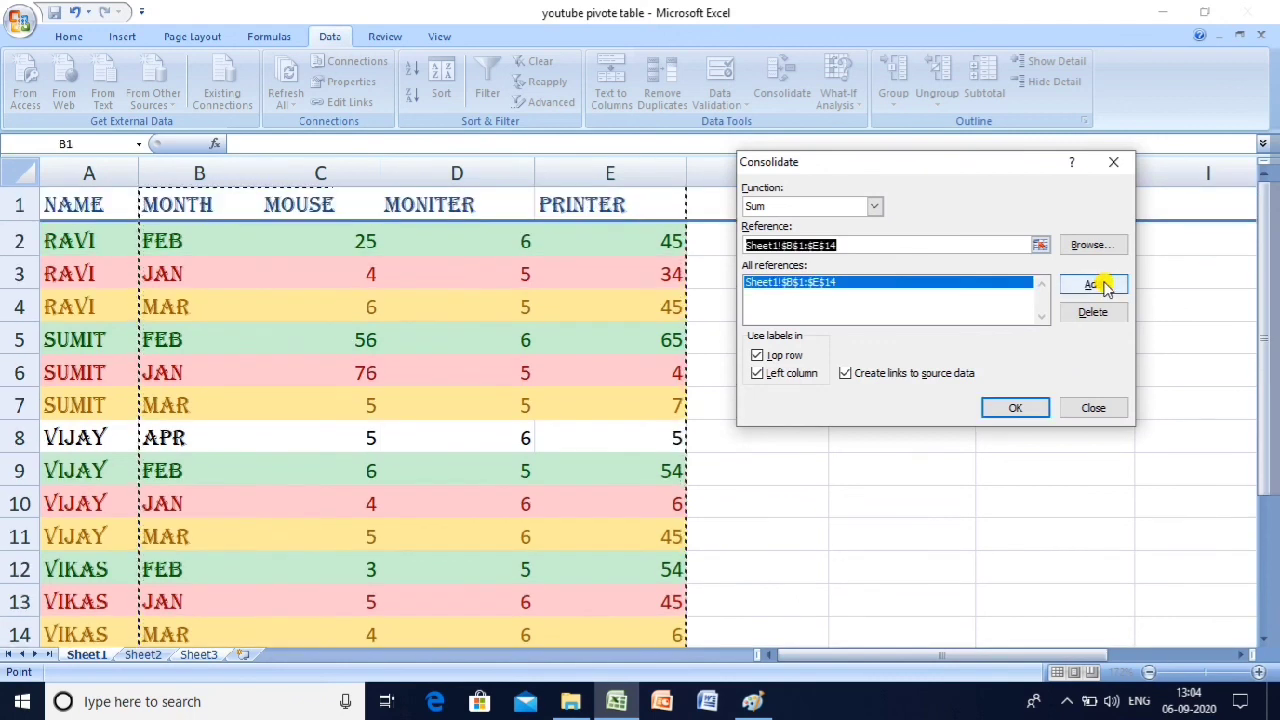
pyautogui.click(1013, 409)
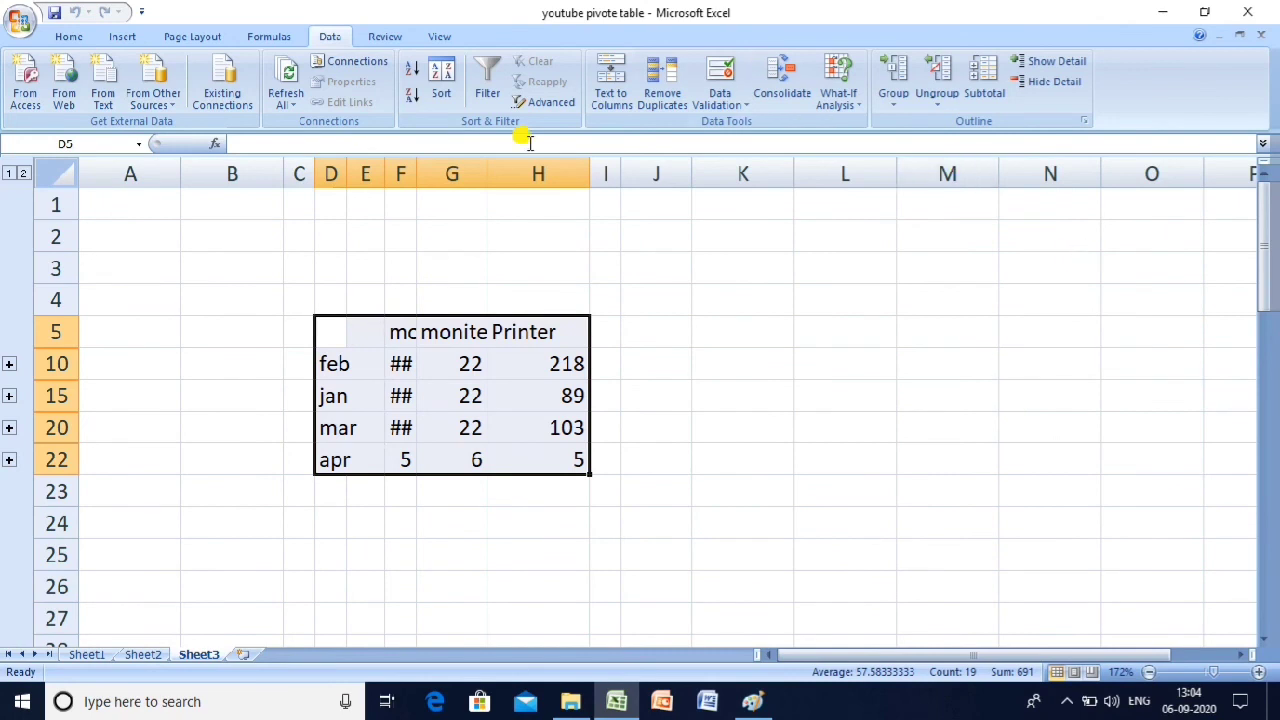
# Fit the mouse column F to its contents and resize column E to a narrow width beside the month labels.
pyautogui.doubleClick(386, 175)
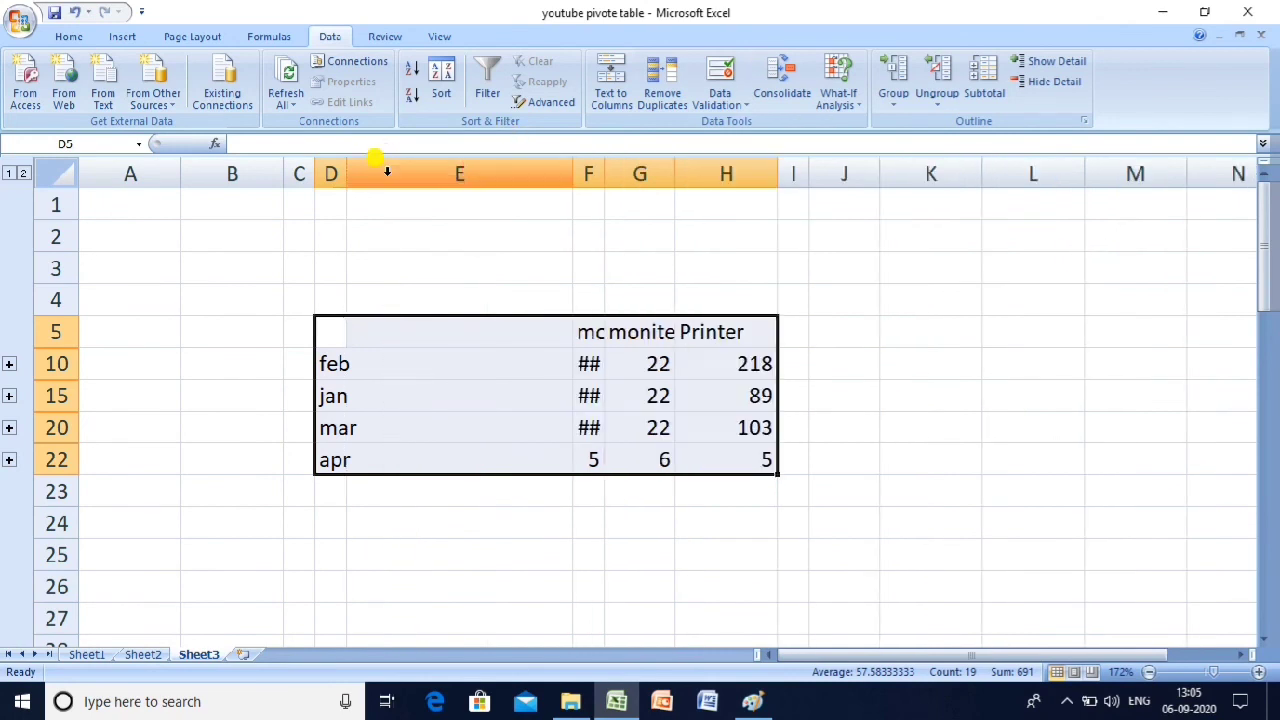
pyautogui.doubleClick(604, 174)
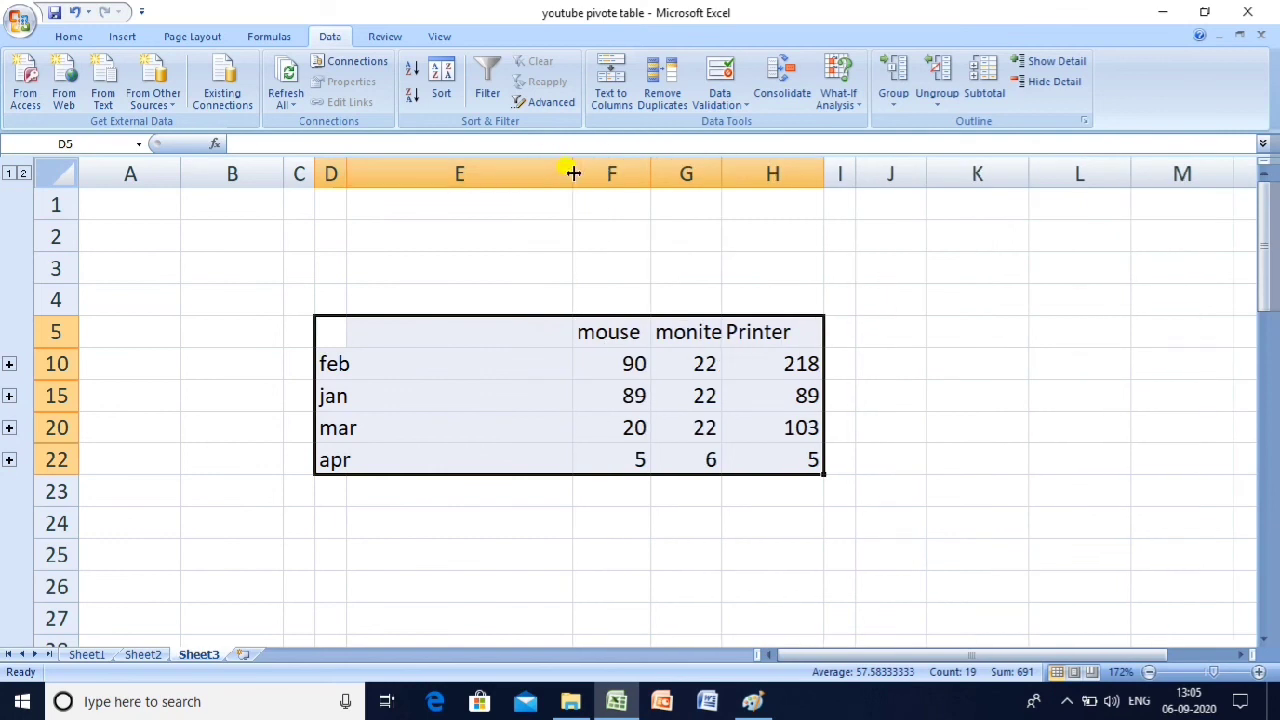
pyautogui.moveTo(573, 174); pyautogui.dragTo(399, 190)
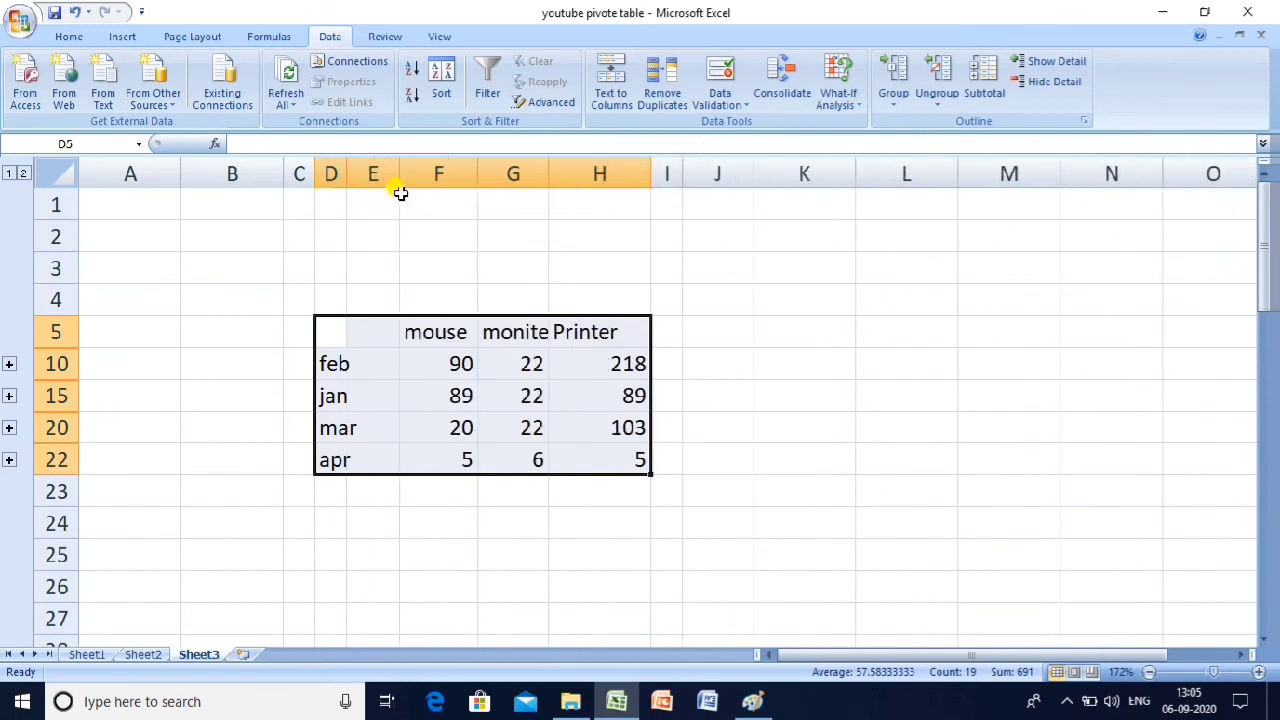
pyautogui.click(357, 369)
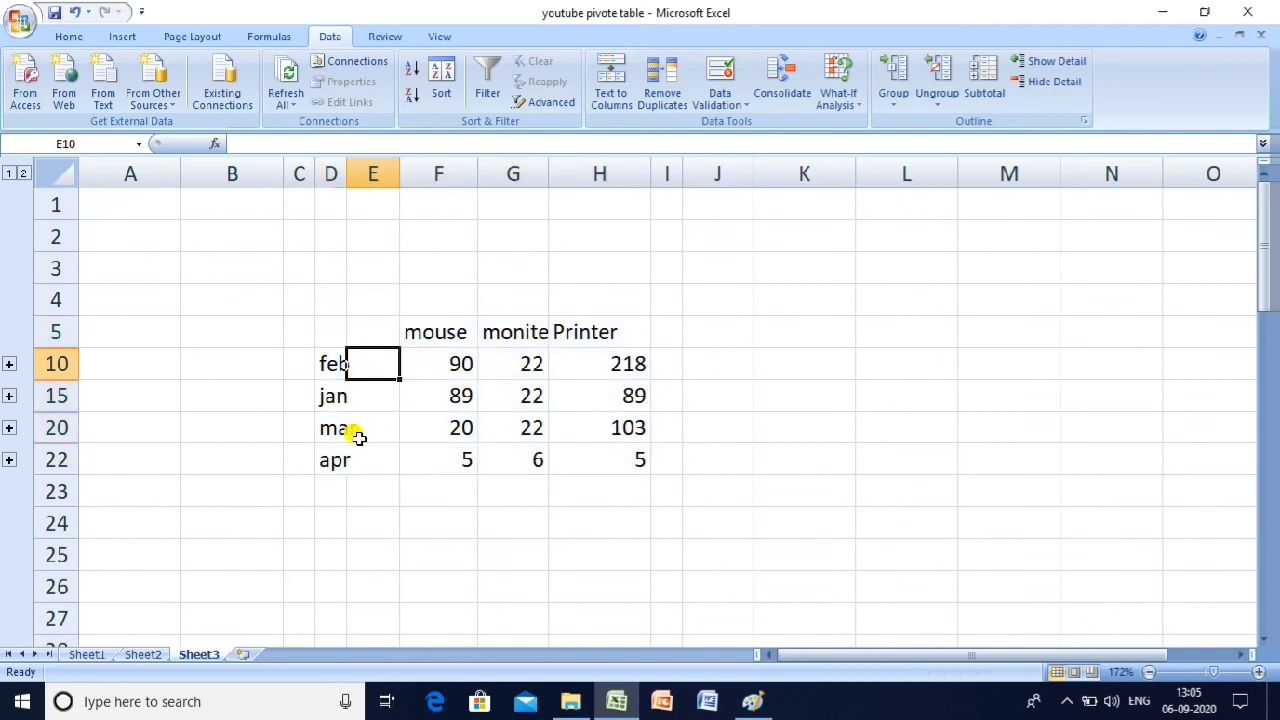